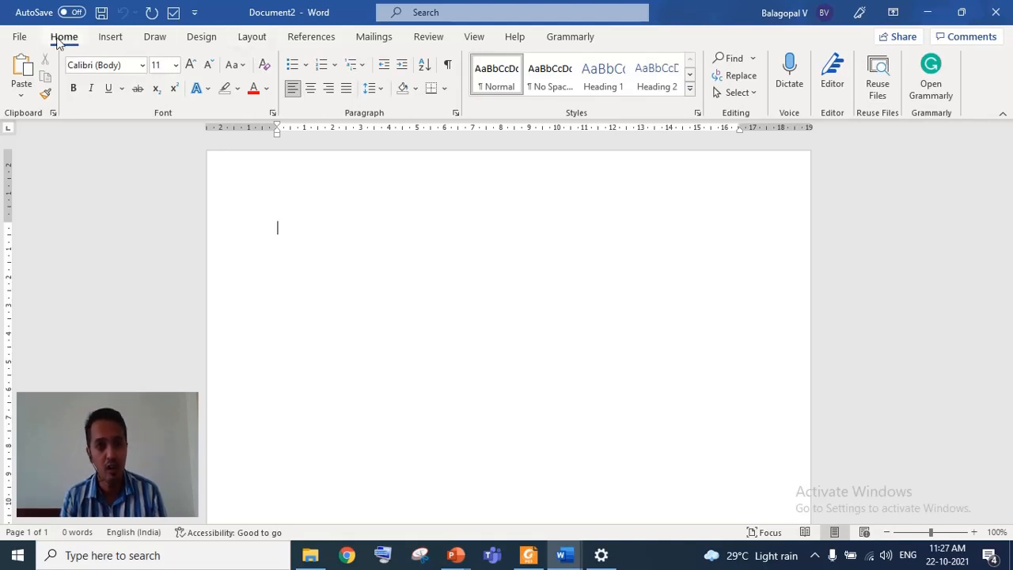
- Create a new blank document and paste in all the content copied from the CONVEYANCE COST document
click(16, 36)
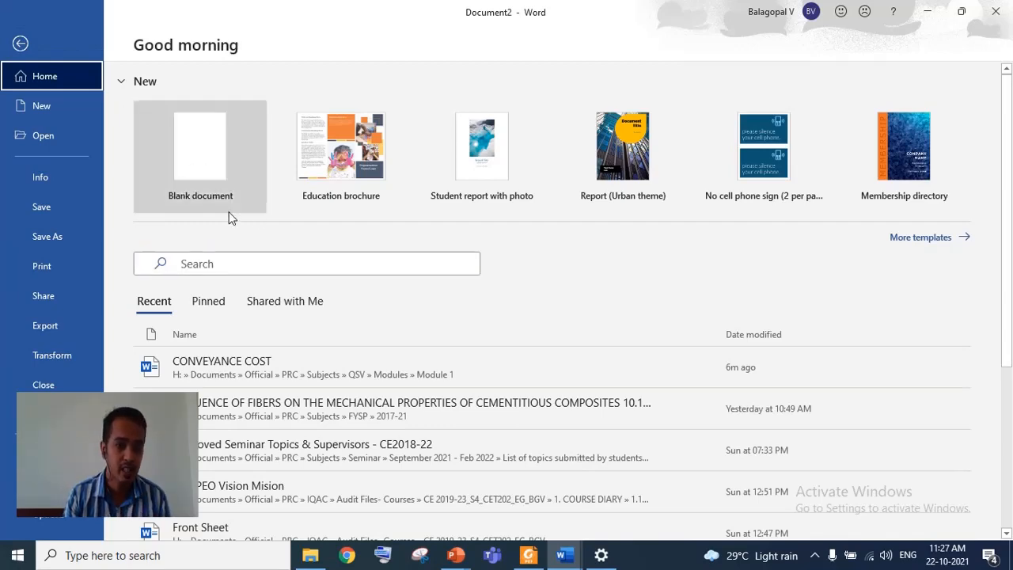
click(221, 176)
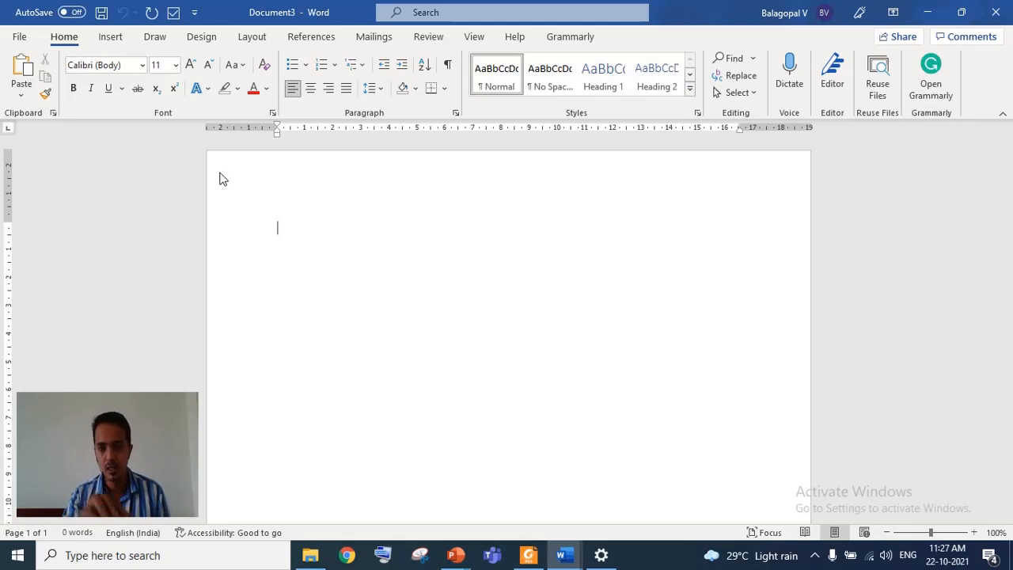
mouse_move(572, 564)
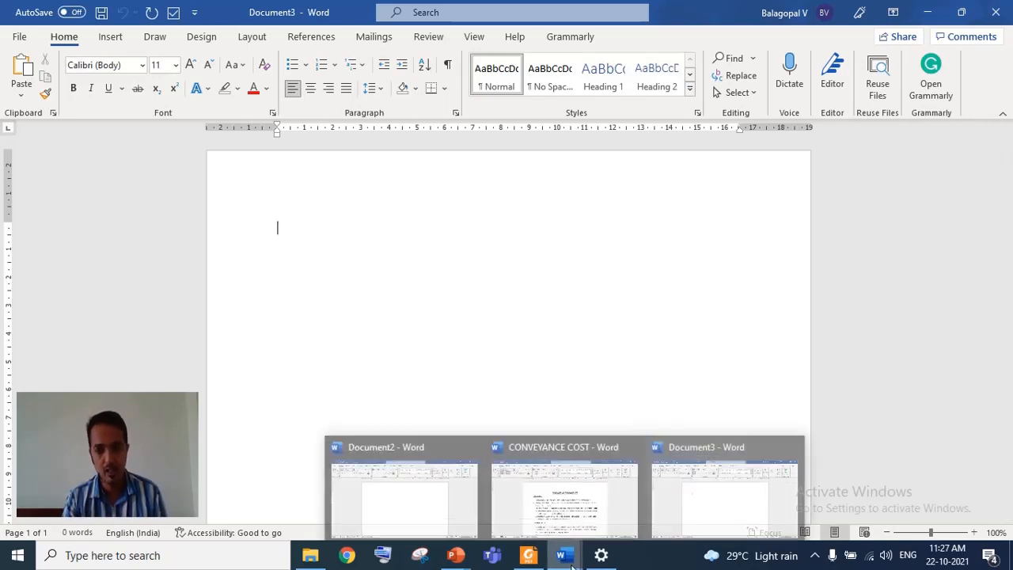
click(565, 531)
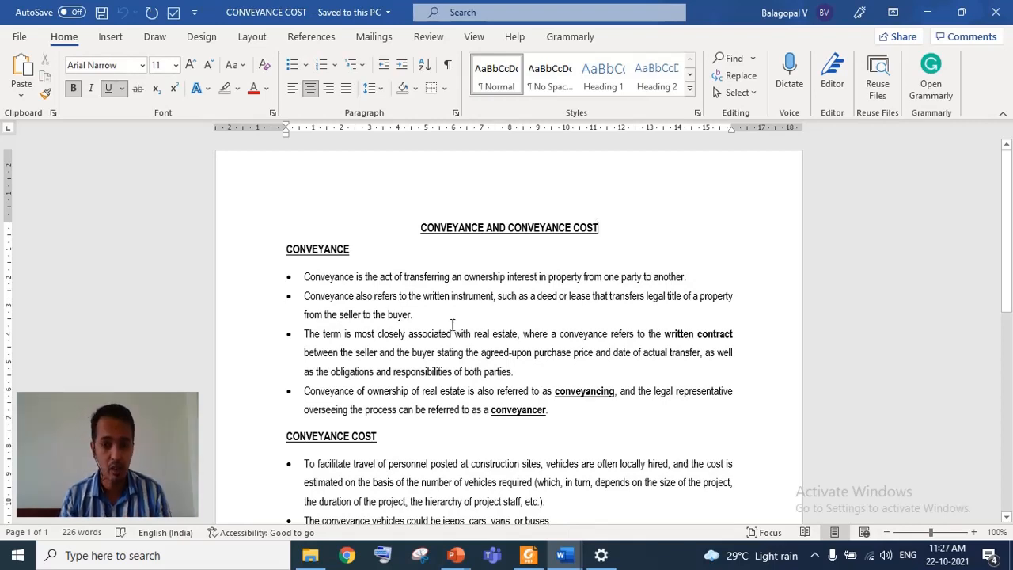
key(ctrl+a)
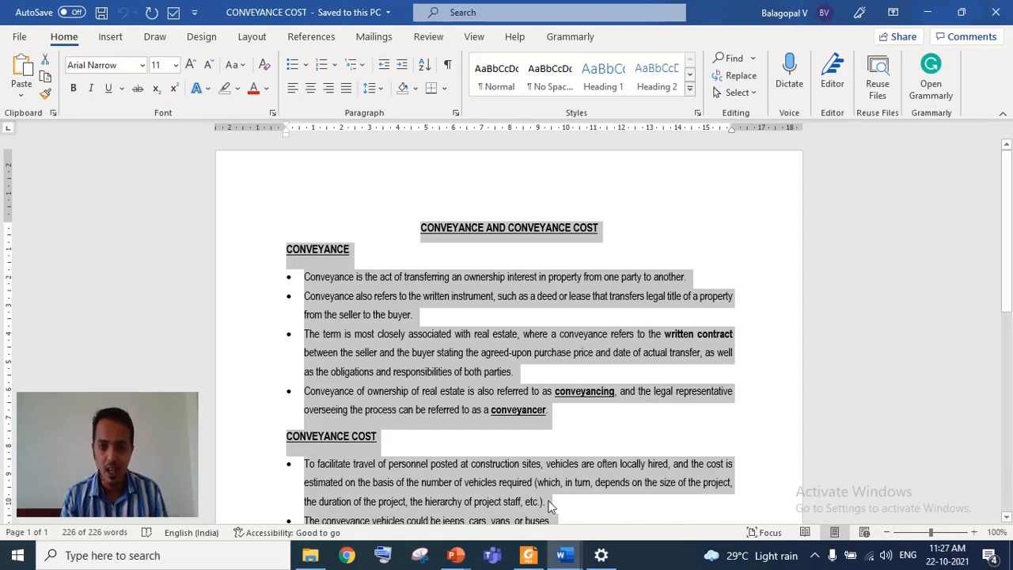
mouse_move(562, 555)
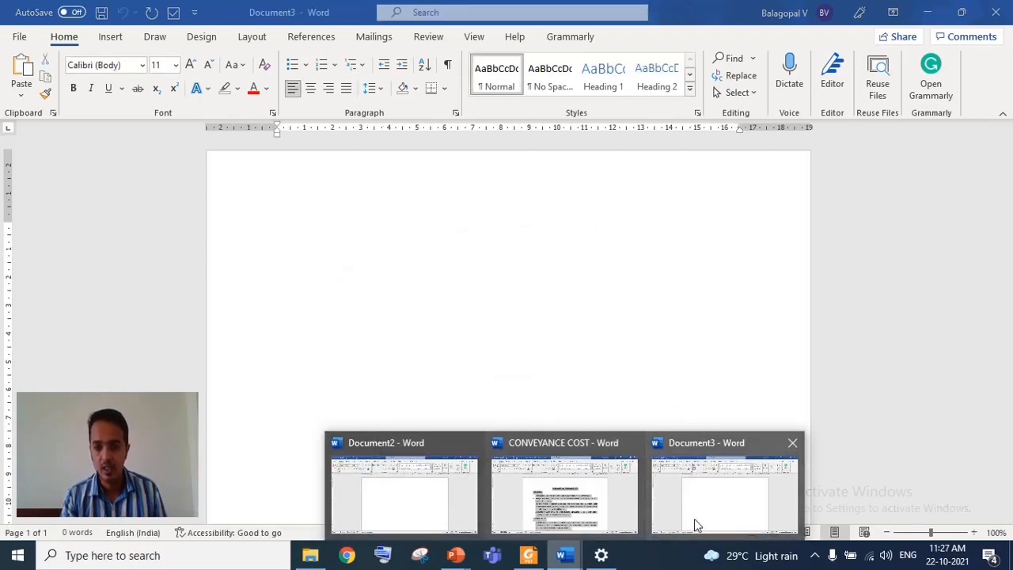
click(695, 518)
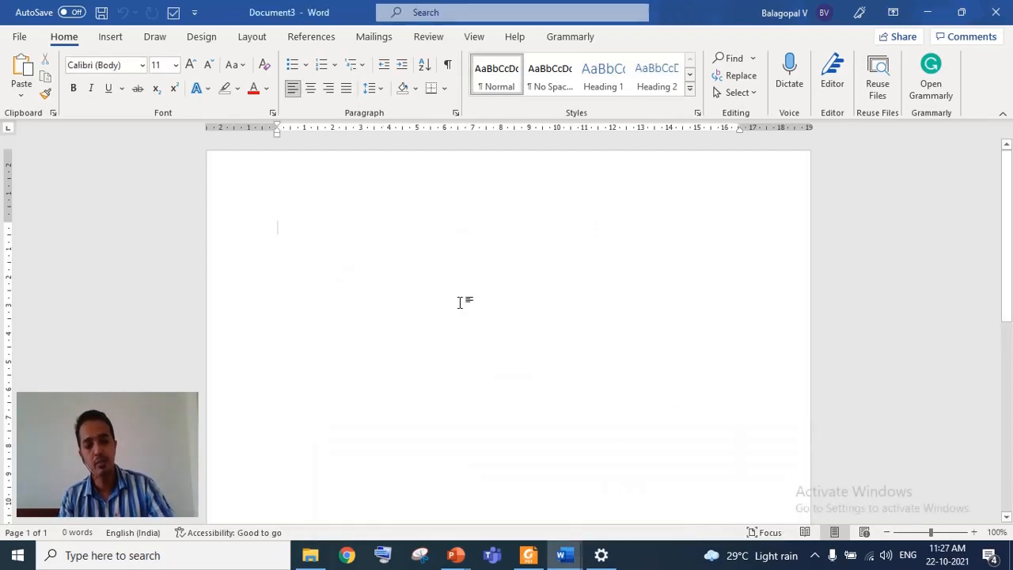
key(ctrl+v)
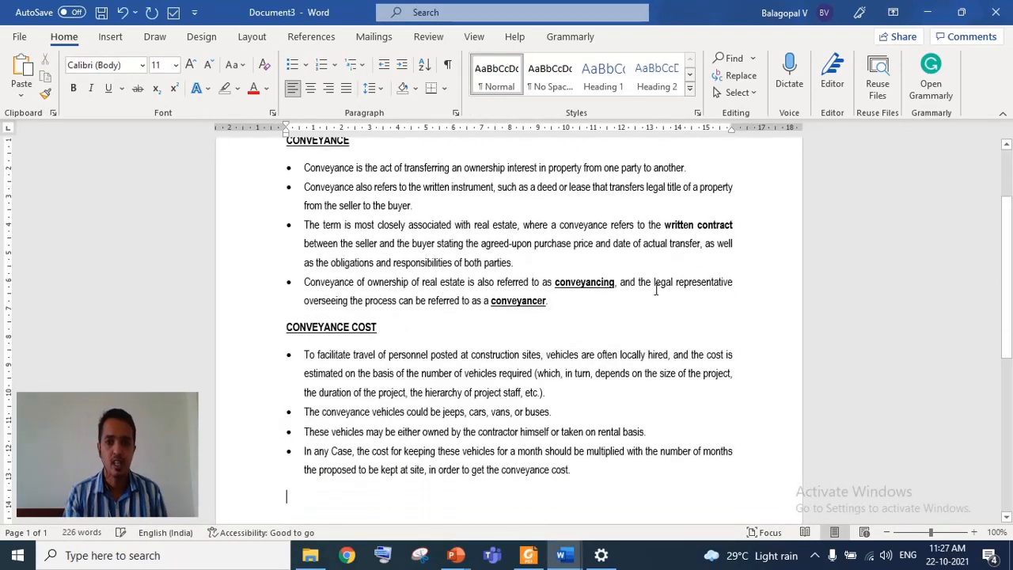
- Select the title and toggle bold, italic and underline off and back on
drag(1011, 338, 1011, 289)
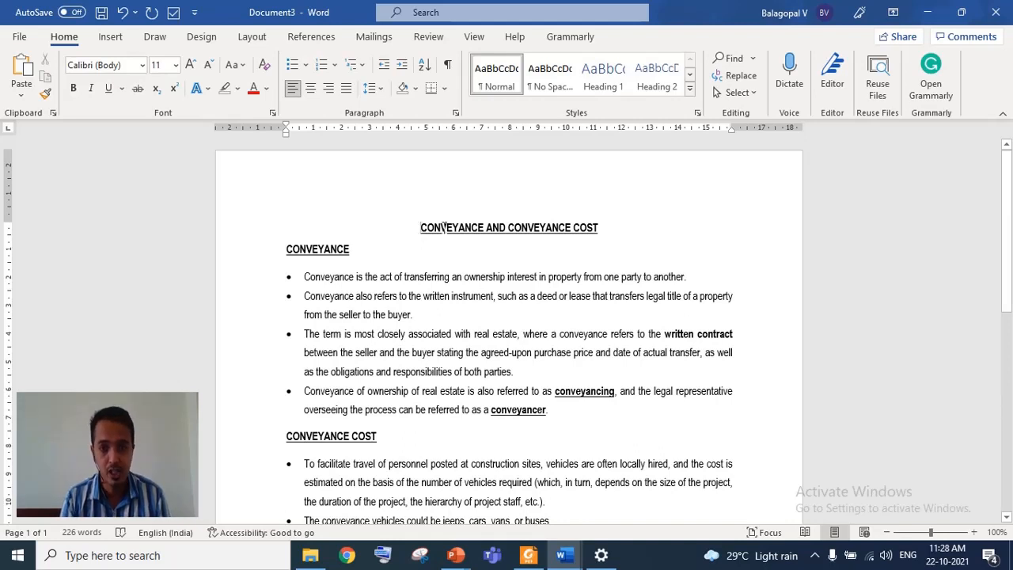
drag(418, 228, 601, 229)
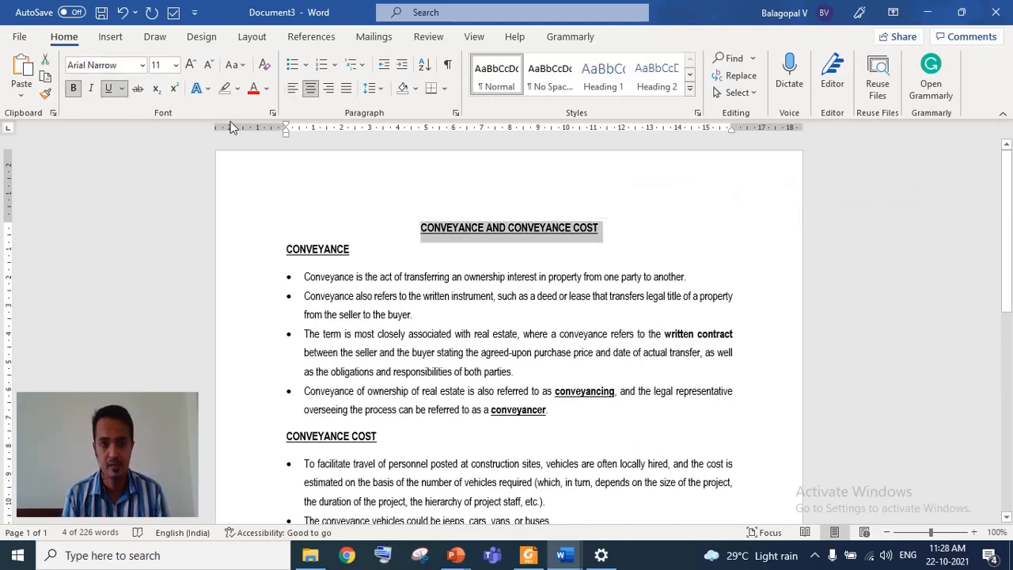
click(73, 92)
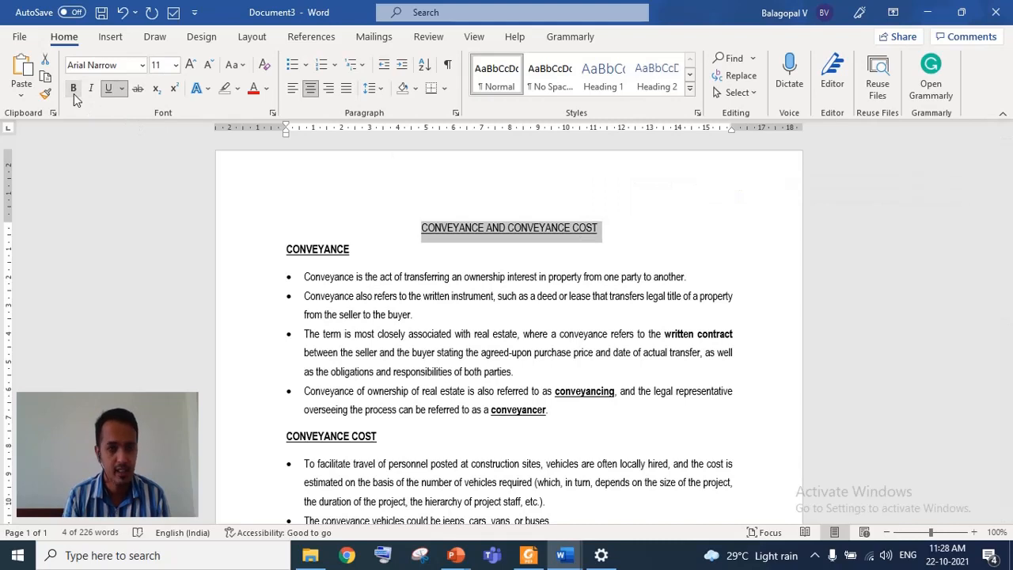
click(73, 92)
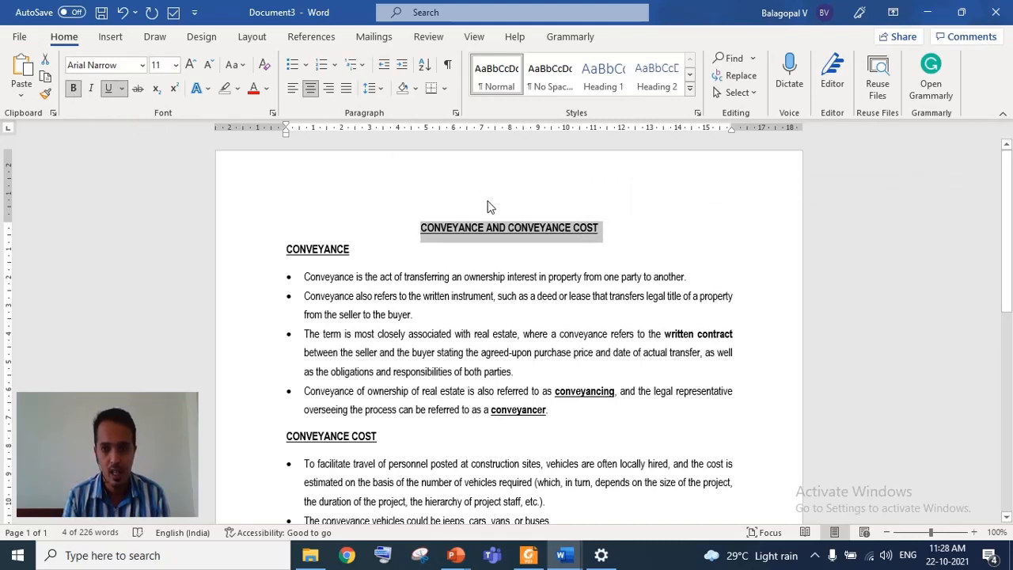
click(92, 90)
click(91, 90)
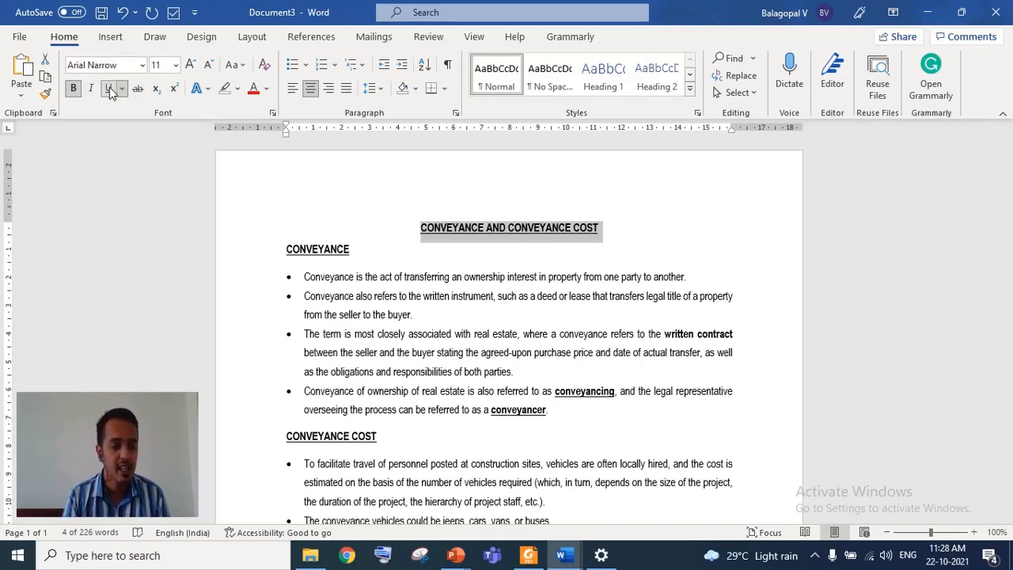
click(111, 91)
click(111, 91)
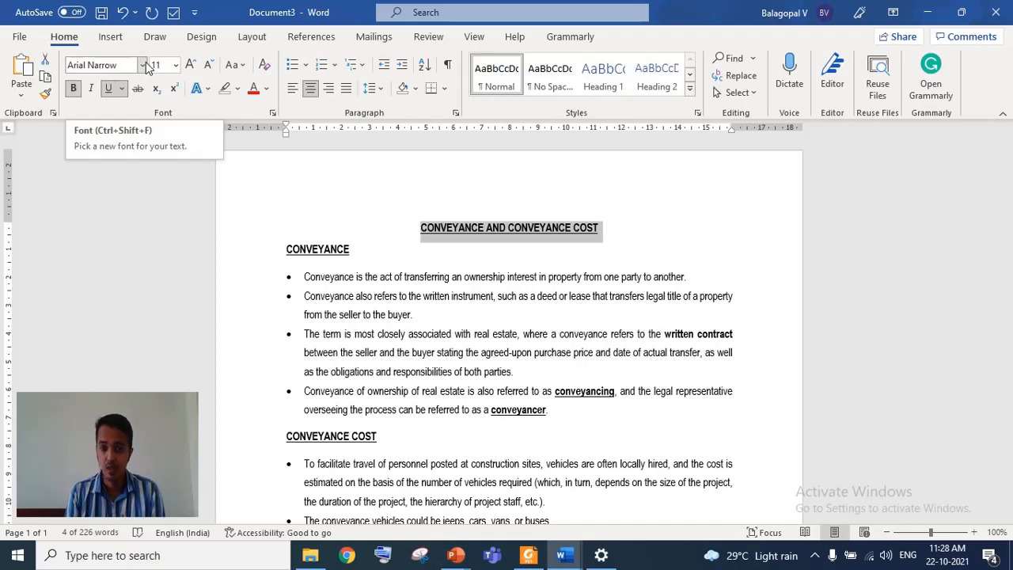
- Set the title's font to Times New Roman
click(143, 64)
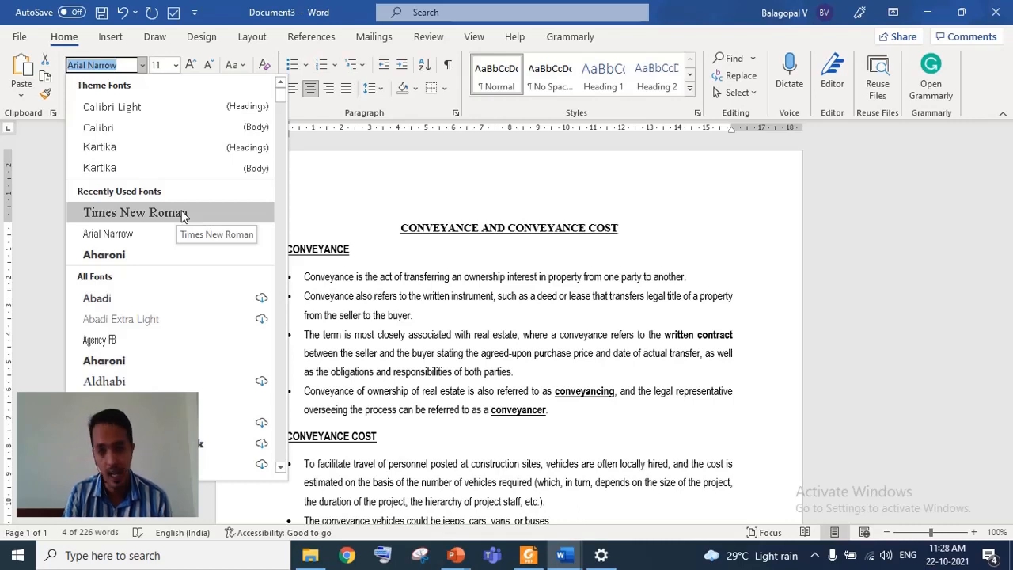
click(182, 213)
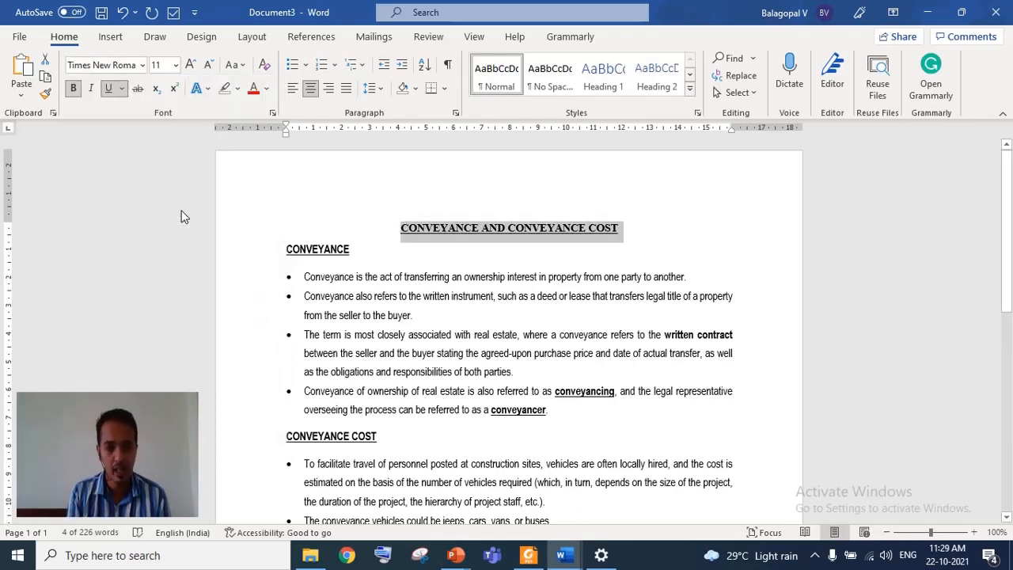
click(445, 338)
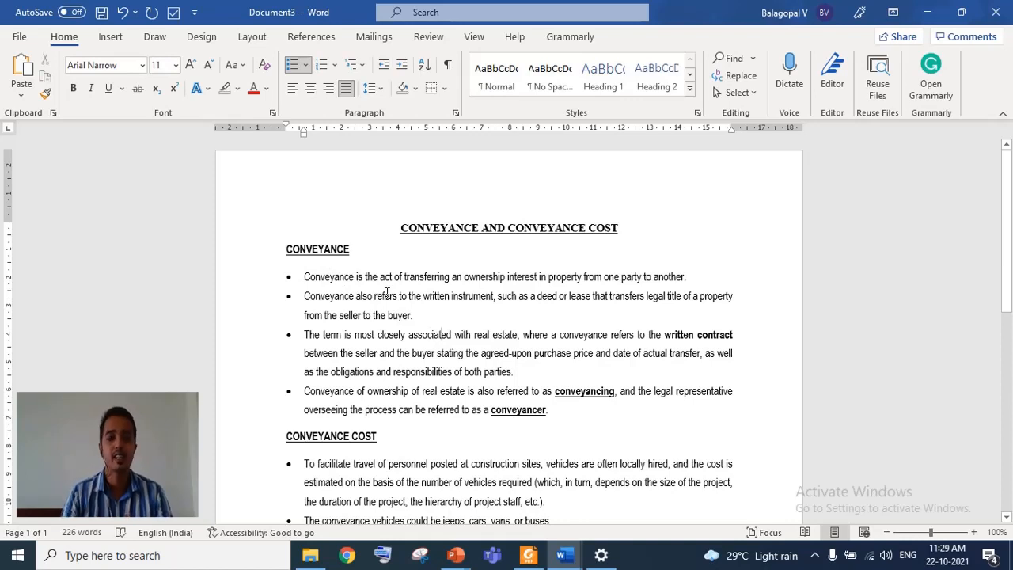
- Apply the Times New Roman font to the entire document
key(ctrl+a)
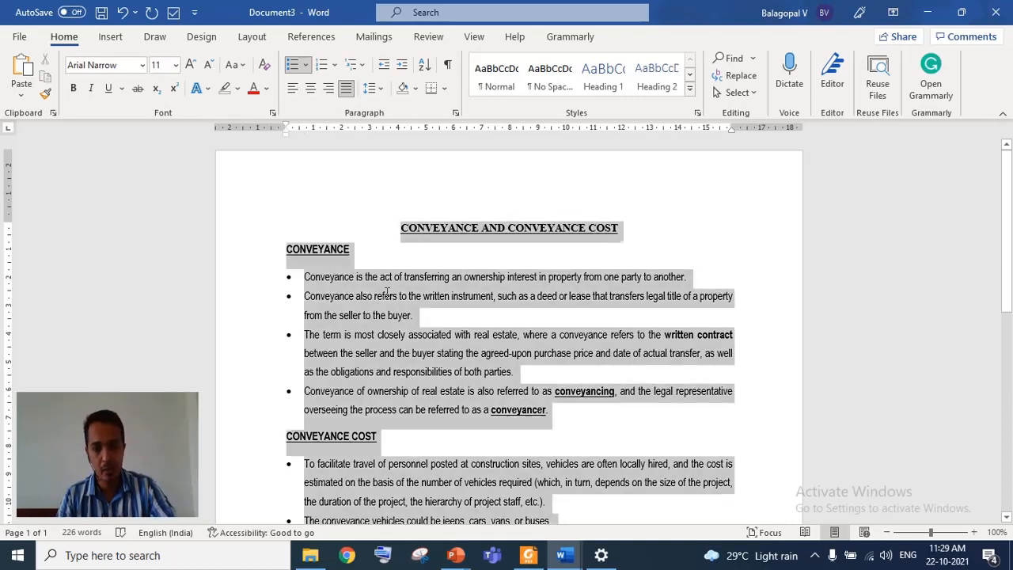
click(142, 66)
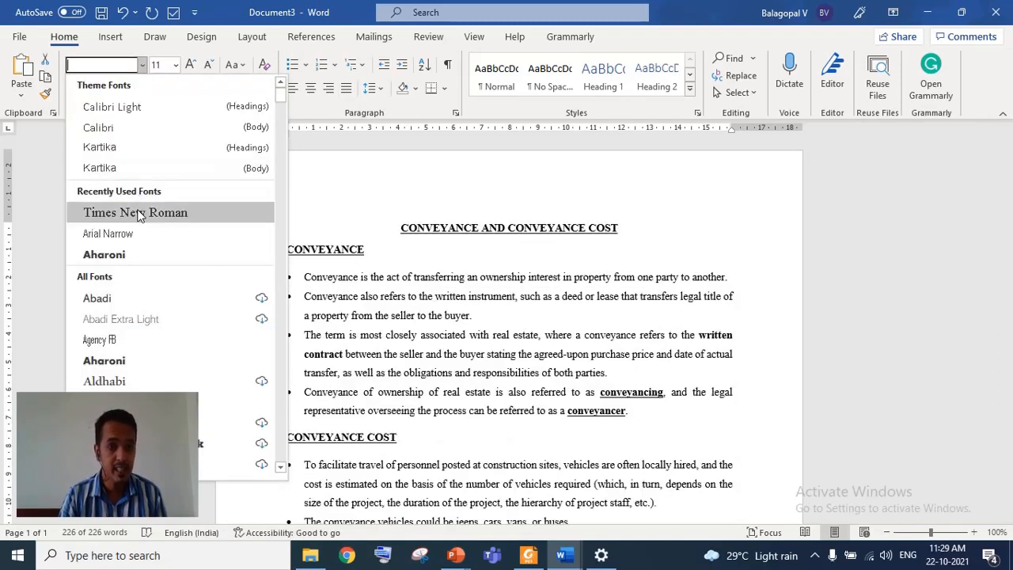
click(135, 212)
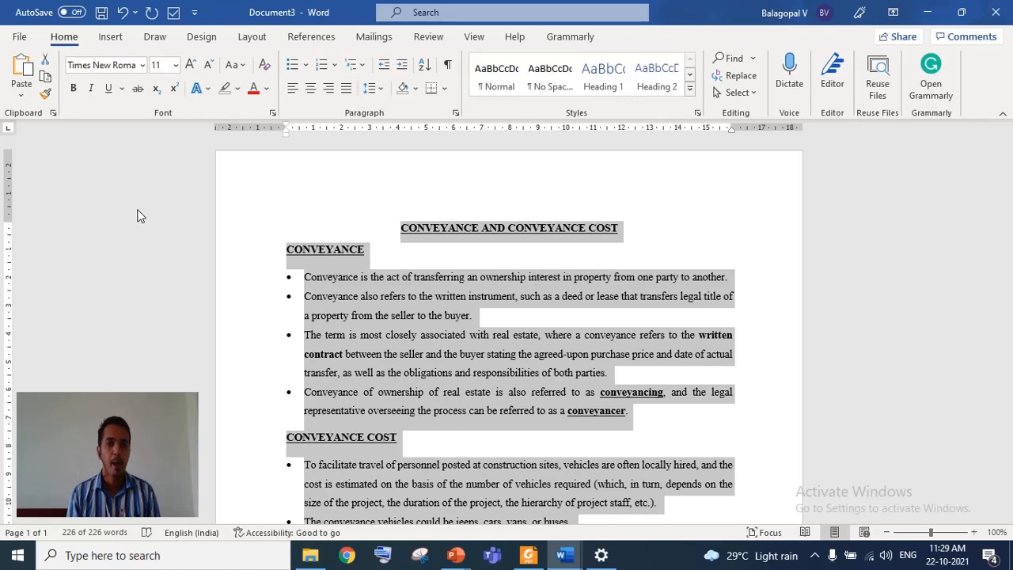
click(366, 251)
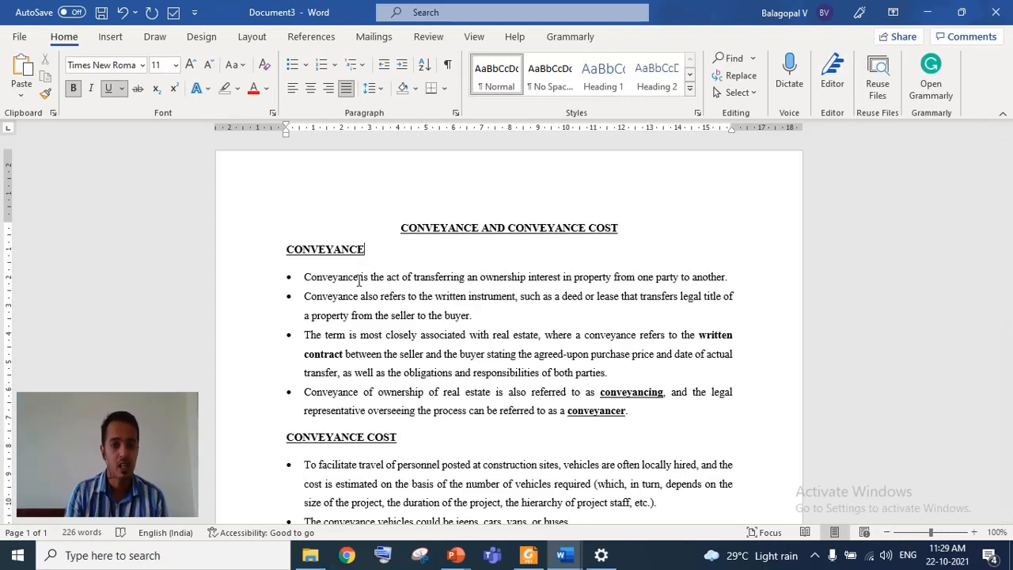
drag(359, 278, 355, 278)
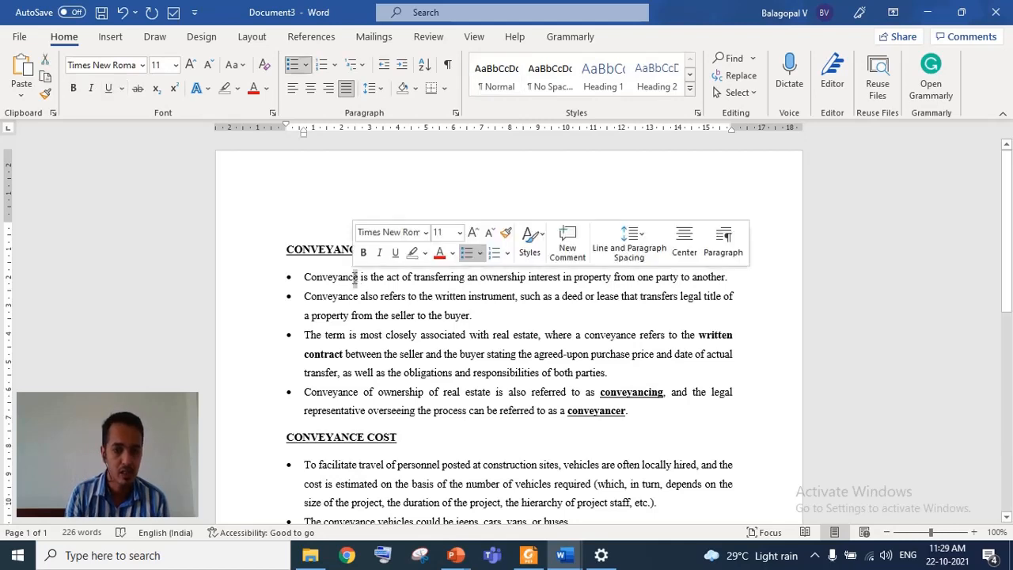
click(175, 88)
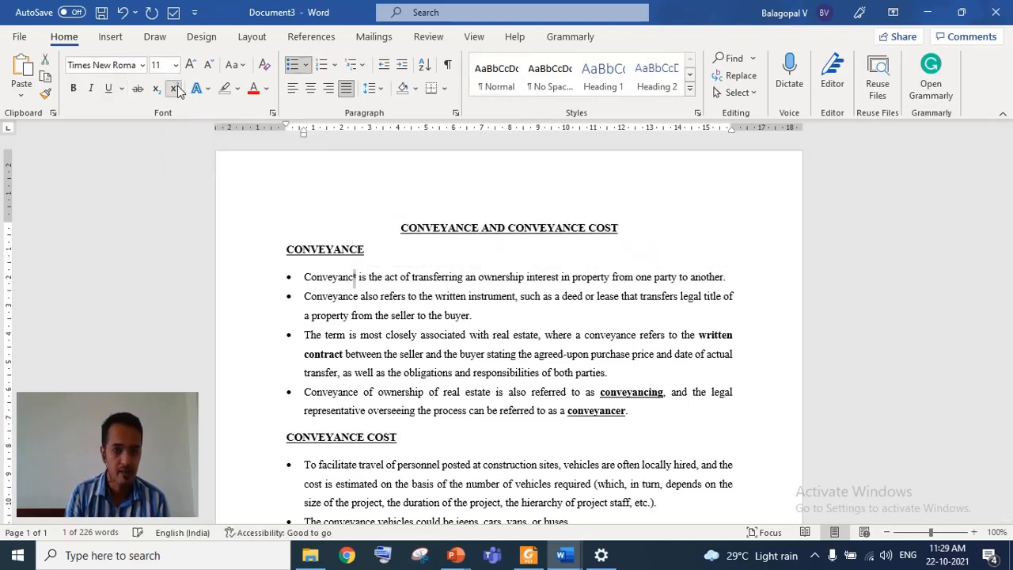
click(357, 277)
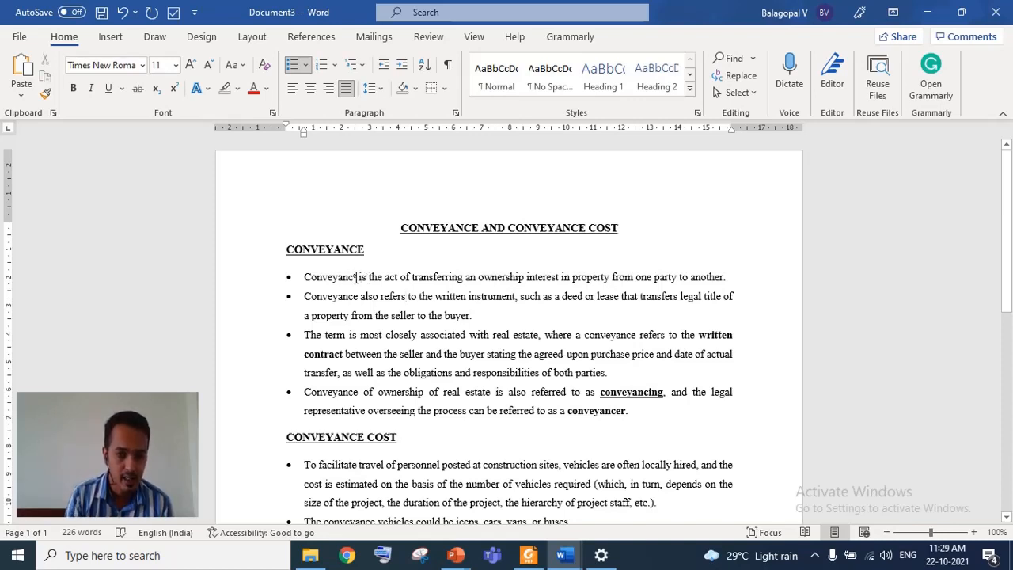
click(175, 94)
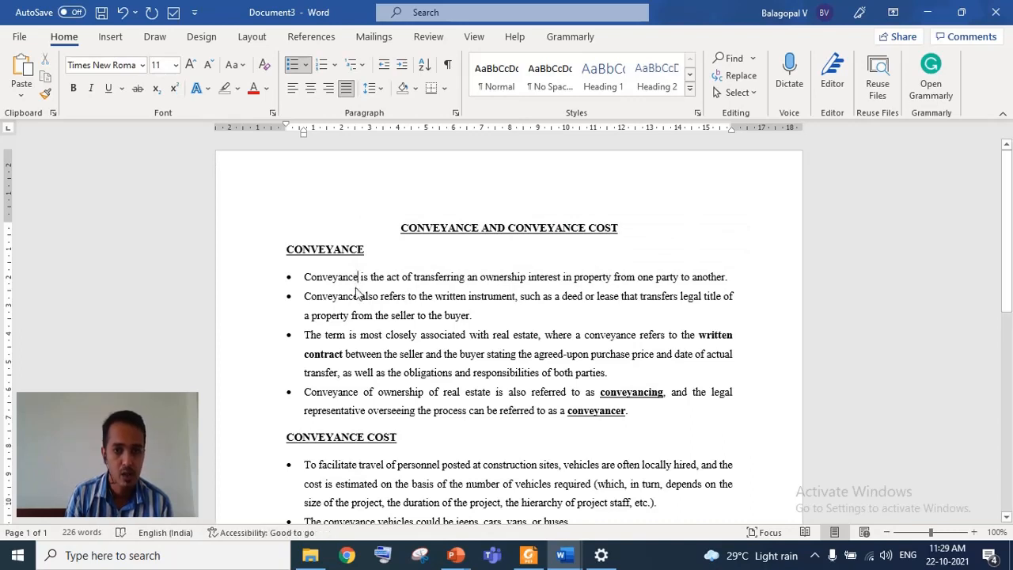
- Highlight the first bullet's word "Conveyance" in yellow
drag(305, 277, 360, 281)
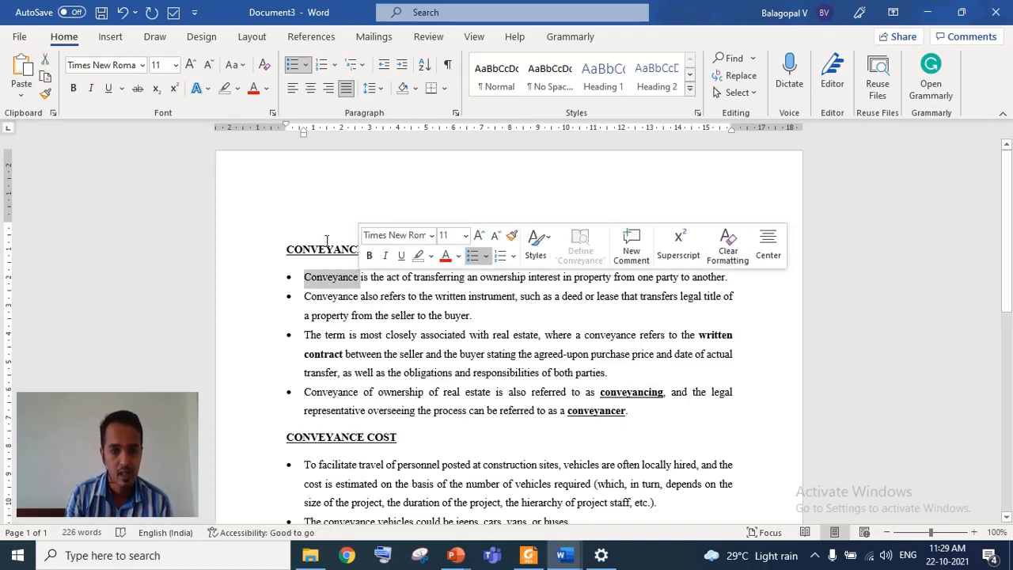
click(239, 92)
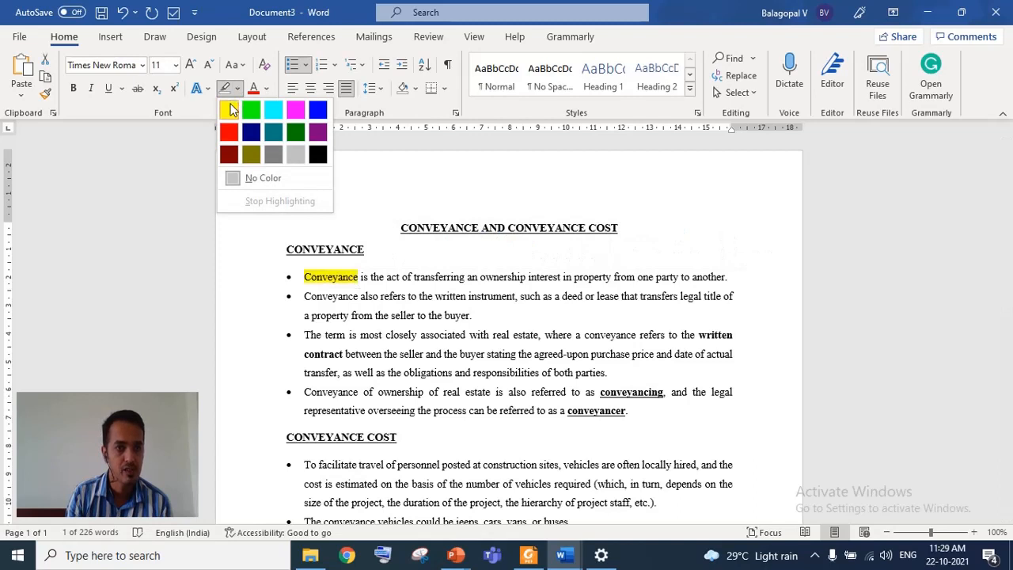
click(233, 106)
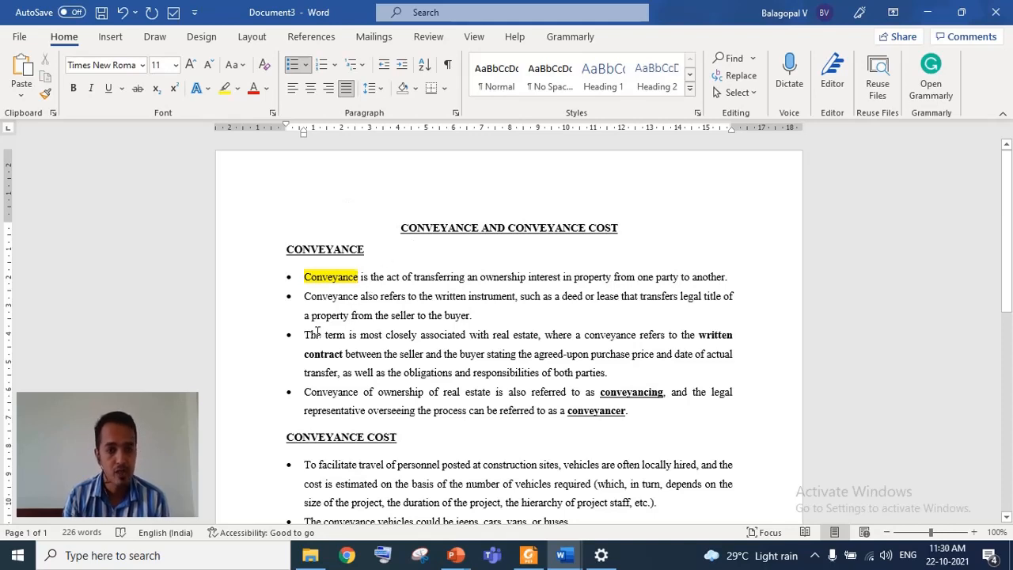
- Make the words "The term" in the third bullet red
drag(312, 335, 348, 336)
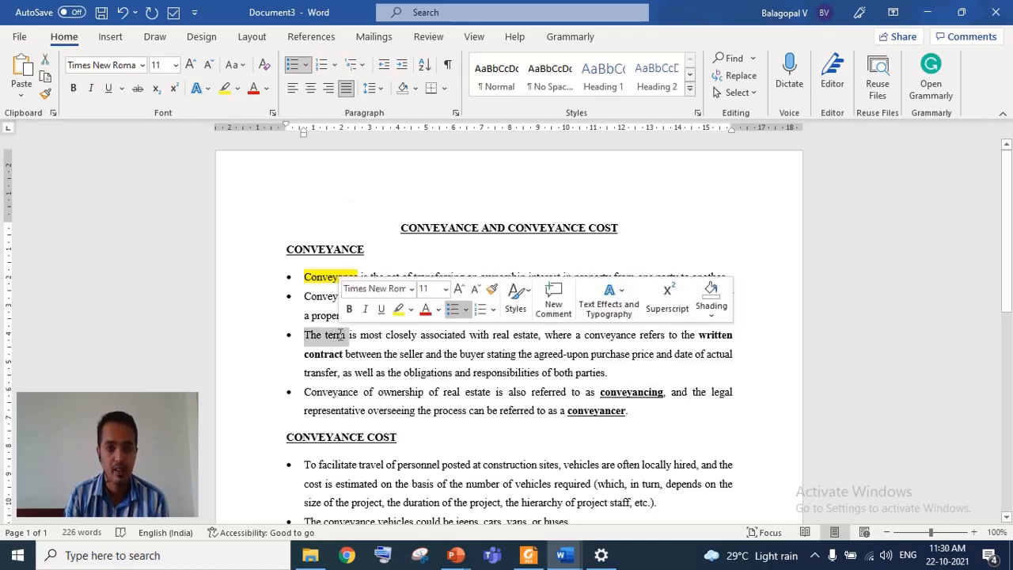
click(254, 91)
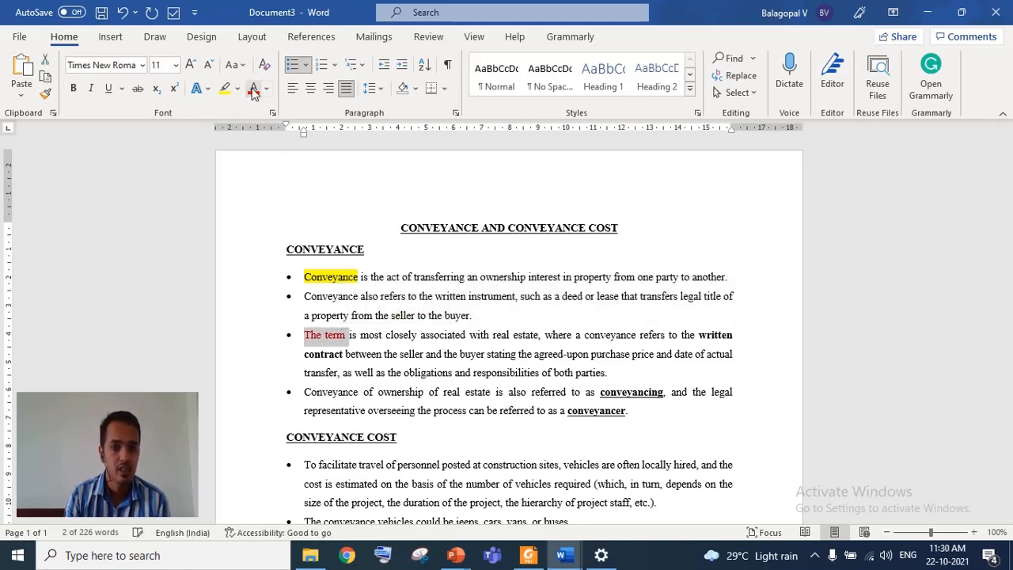
click(446, 404)
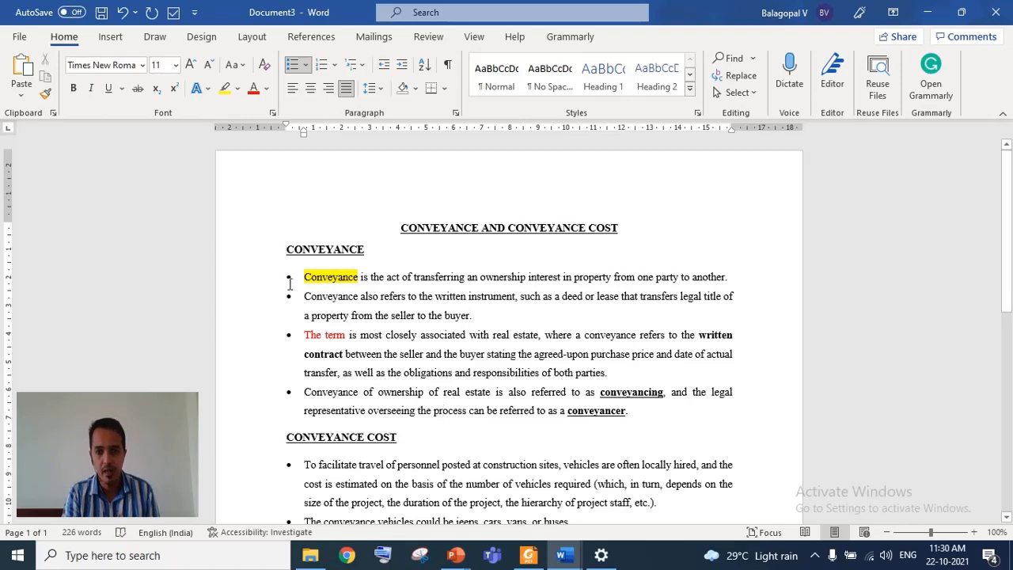
- Left-align all text from the CONVEYANCE heading to the end of the document
drag(281, 250, 663, 357)
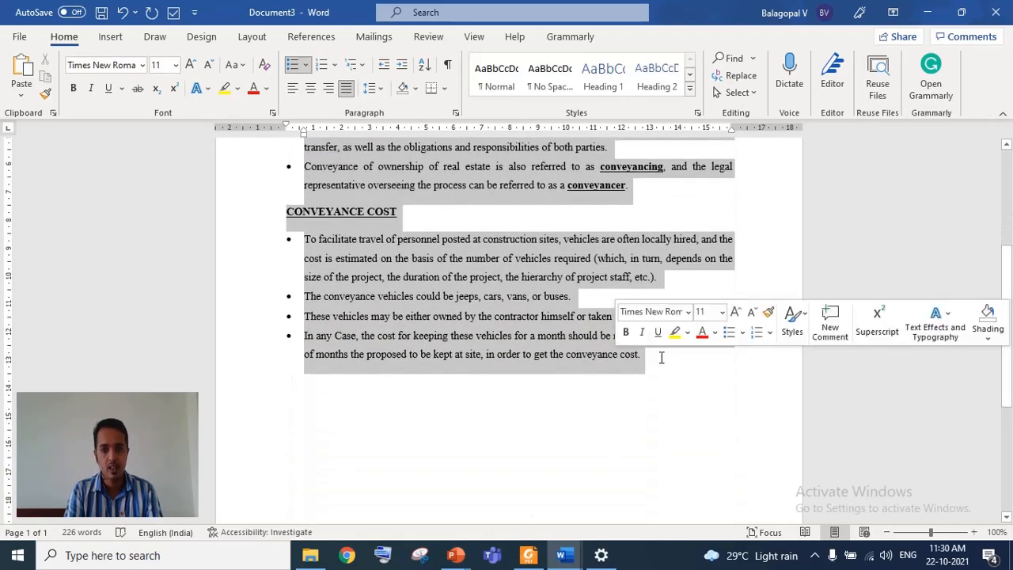
click(345, 90)
click(345, 90)
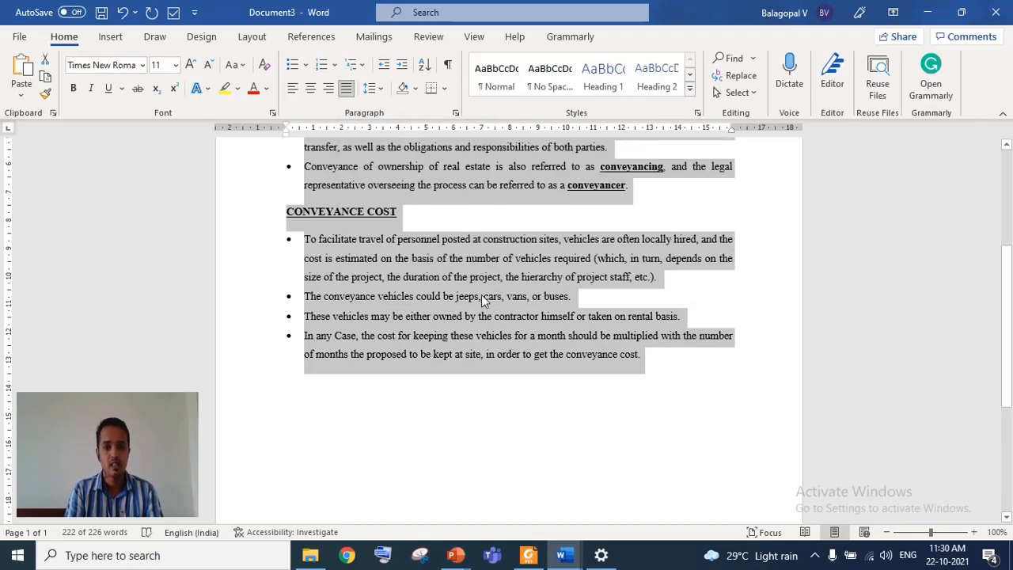
scroll(481, 294, up, 5)
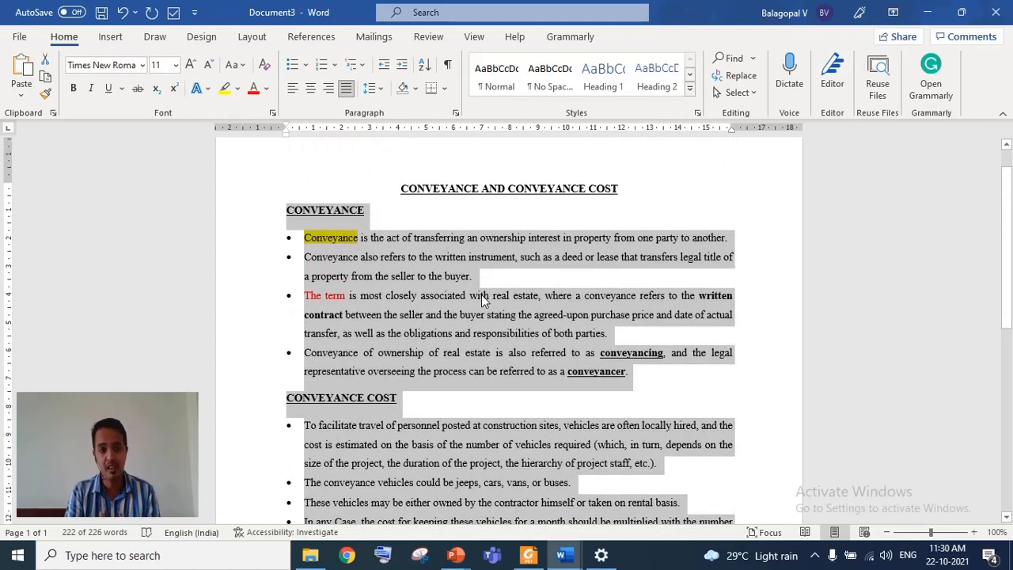
click(292, 91)
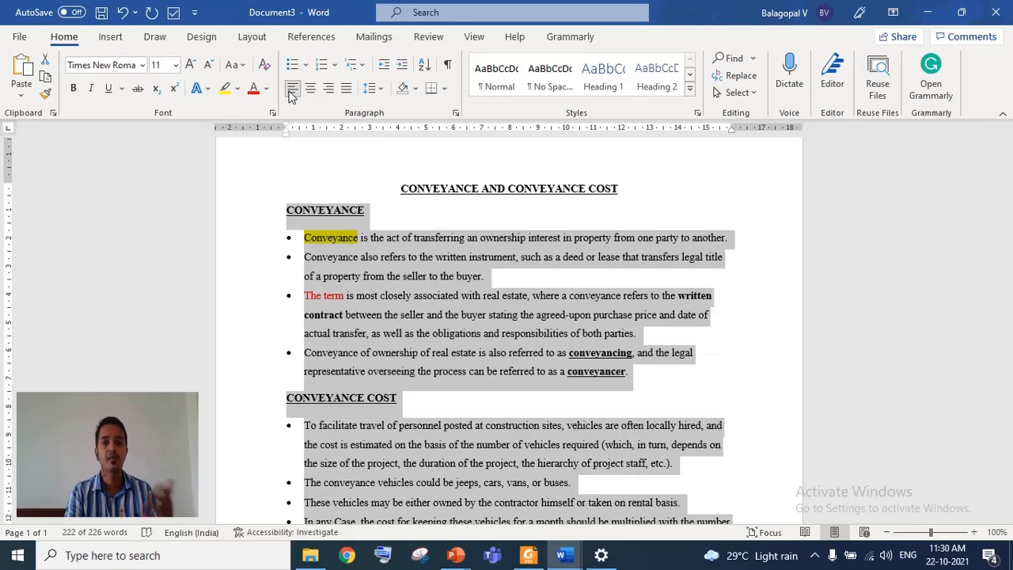
- Center all the selected text, then return it to left alignment
click(310, 90)
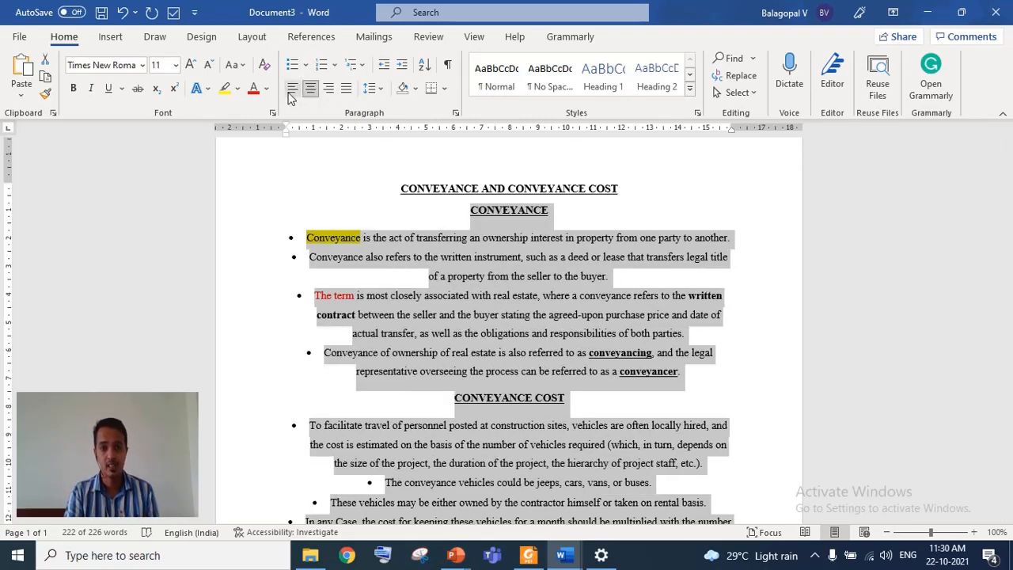
click(292, 89)
click(454, 195)
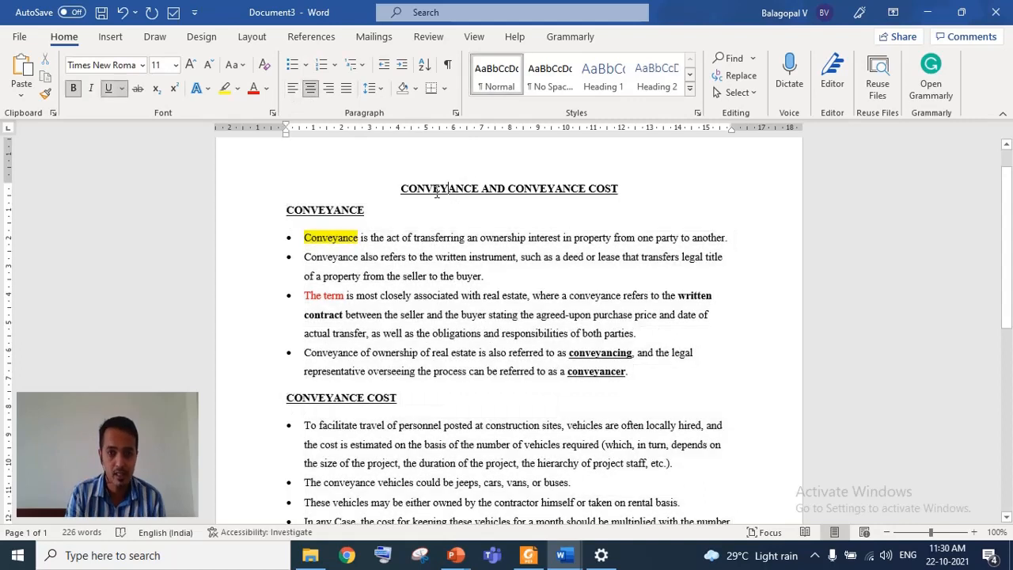
- Toggle centre alignment off and back on for the CONVEYANCE AND CONVEYANCE COST title
drag(402, 188, 635, 190)
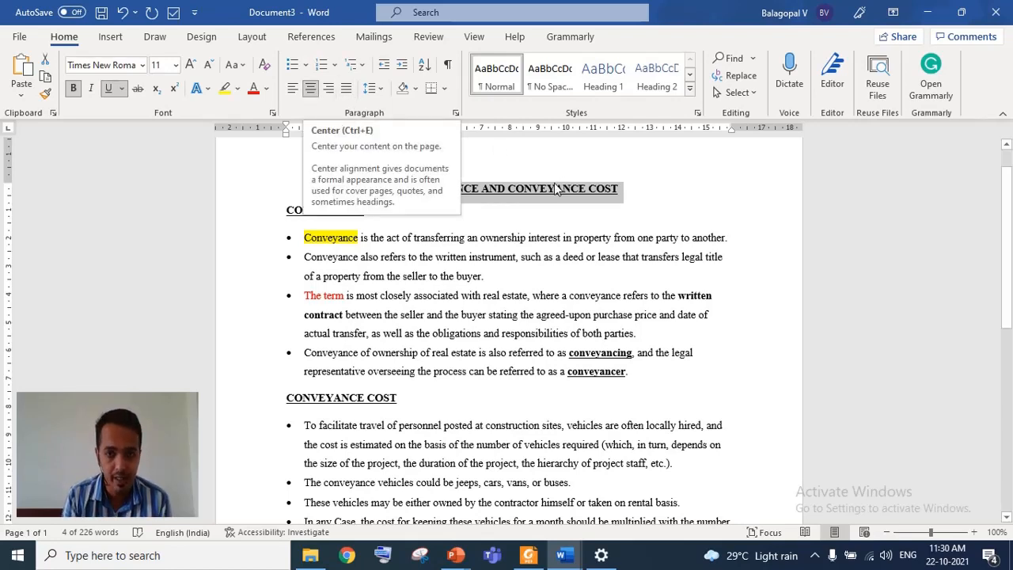
click(311, 89)
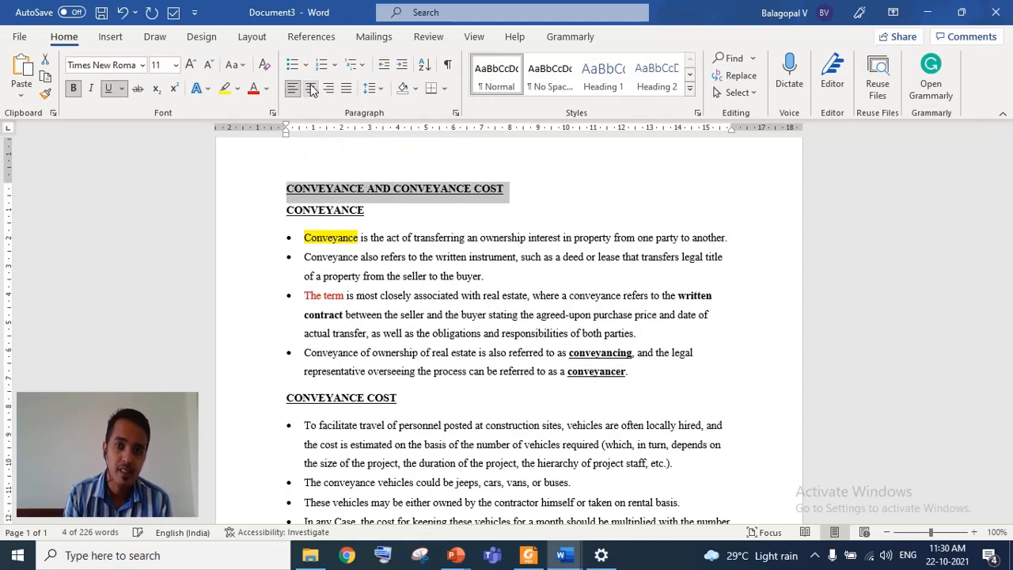
click(311, 89)
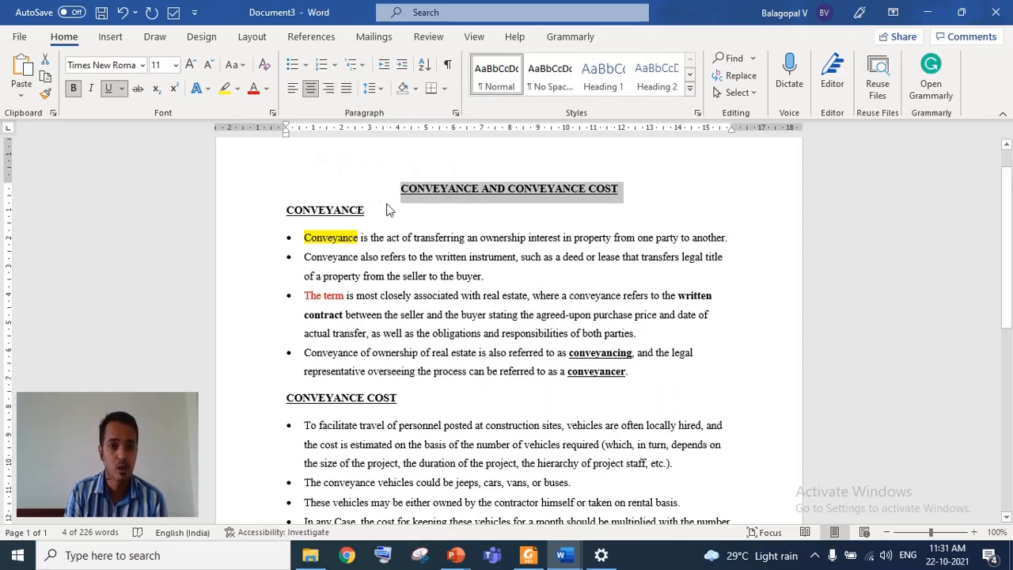
- Right-align the CONVEYANCE COST heading, then restore it to left alignment
click(378, 397)
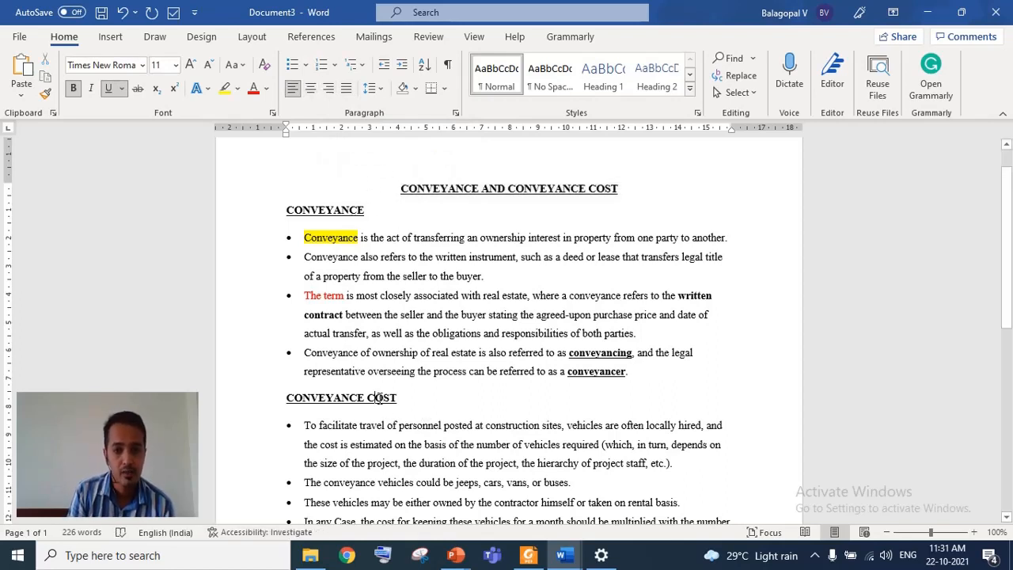
click(329, 90)
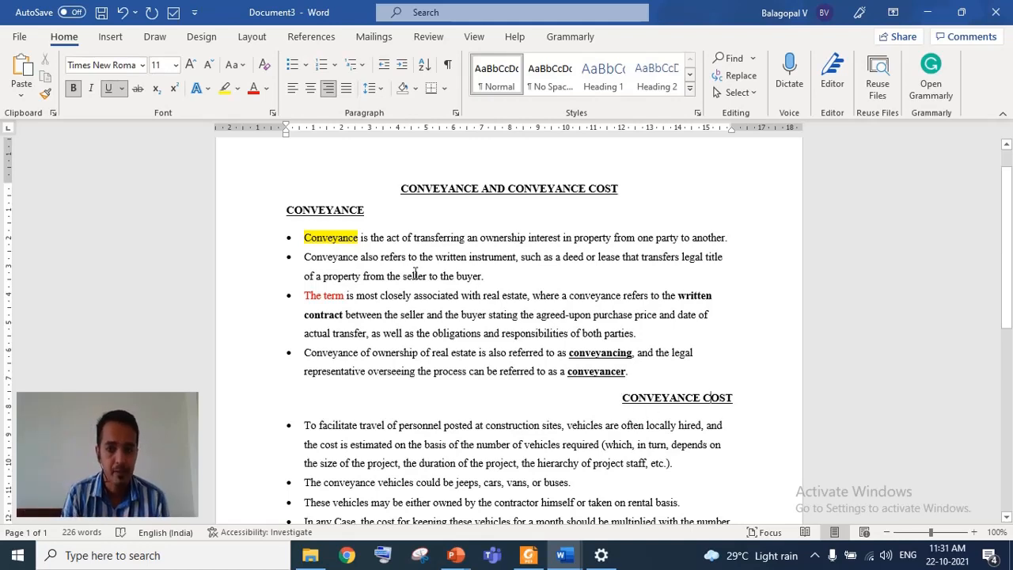
click(292, 89)
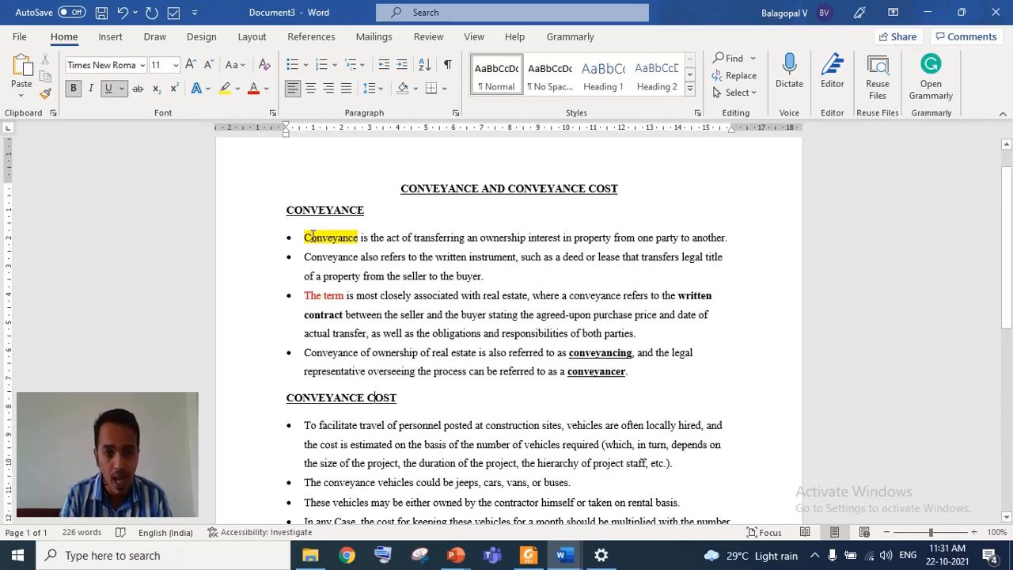
- Set the line spacing of the four CONVEYANCE bullets to 1.0, then back to 1.5
drag(312, 236, 565, 371)
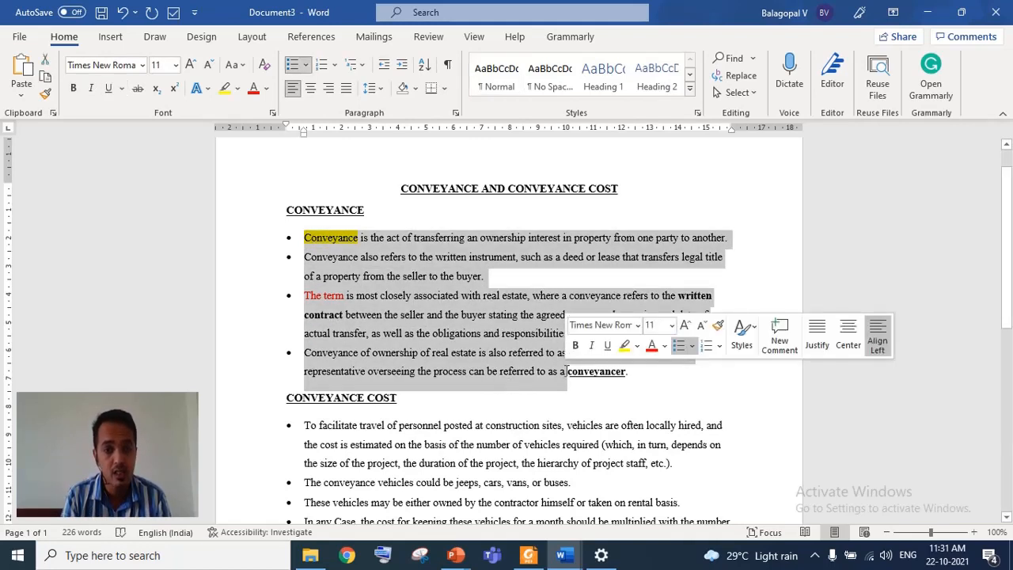
click(374, 90)
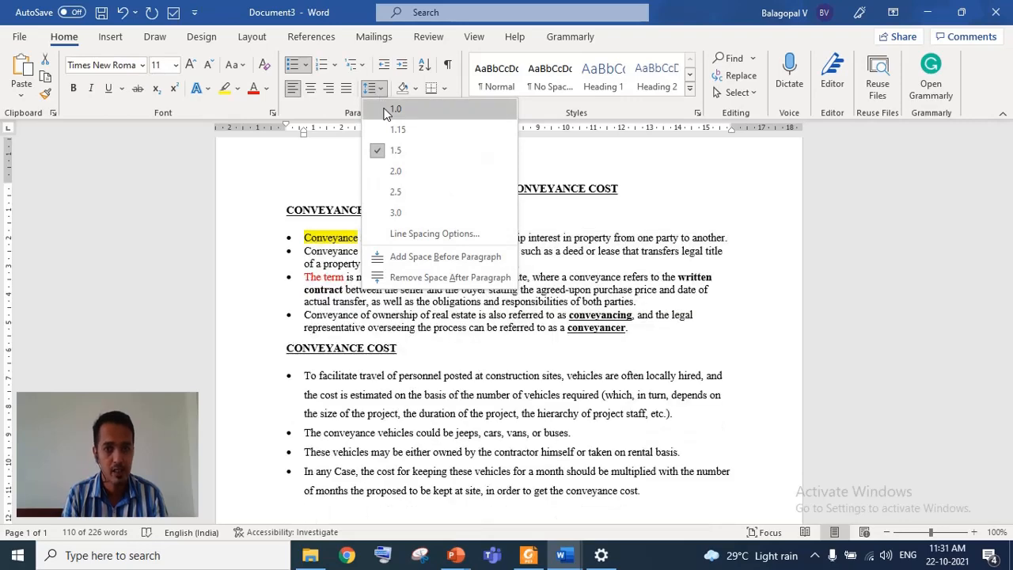
click(386, 111)
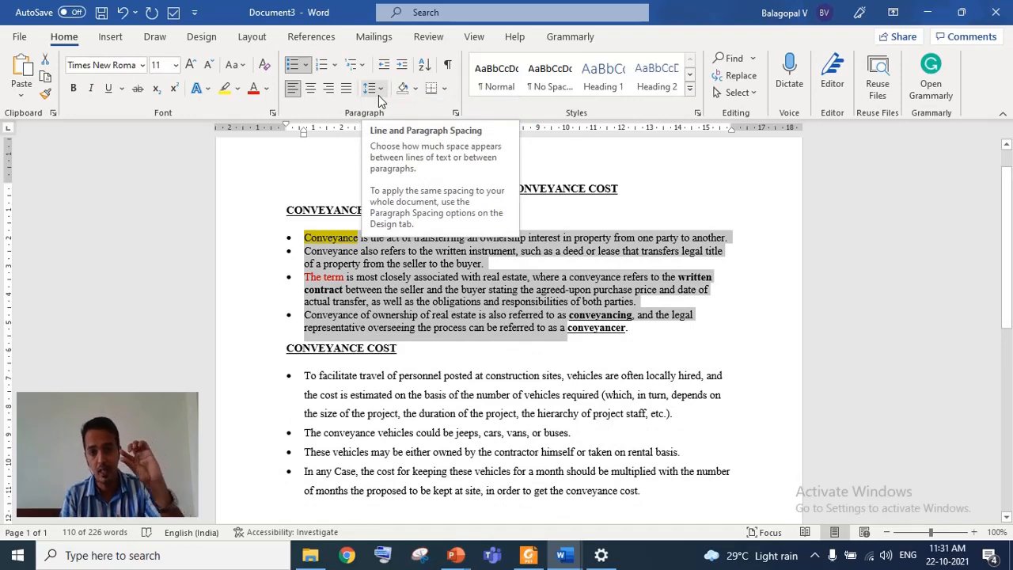
click(379, 96)
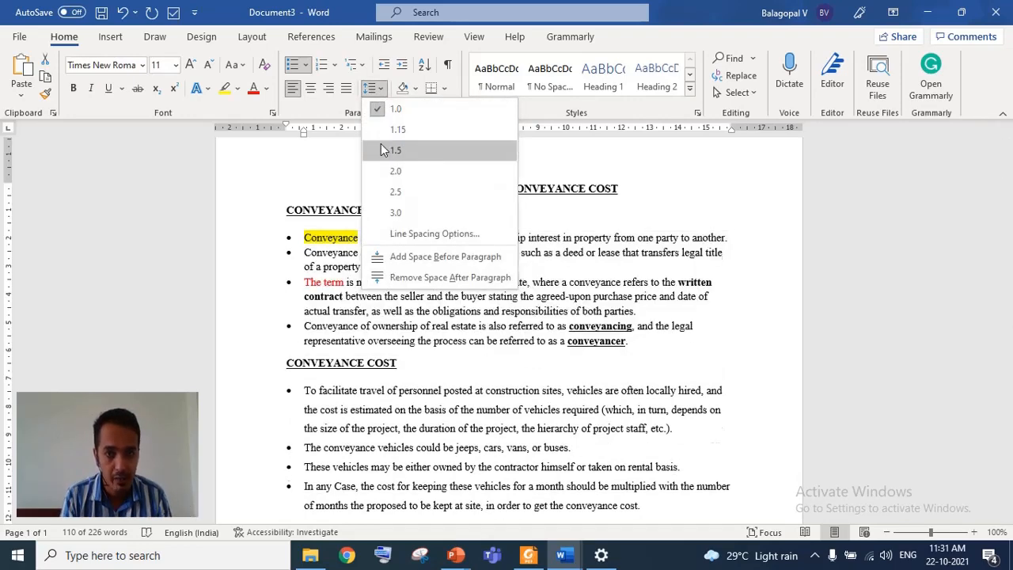
click(380, 150)
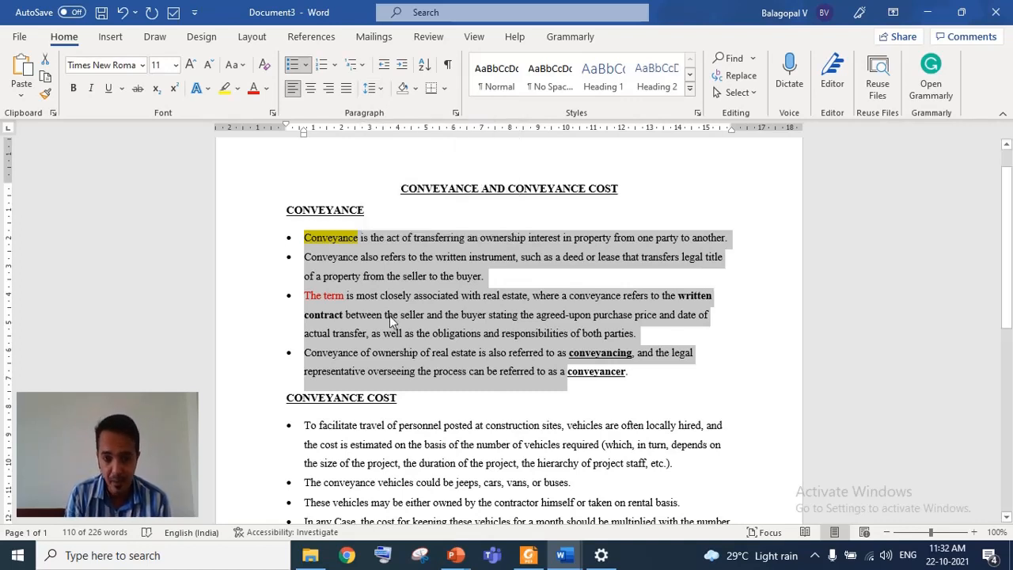
key(Left)
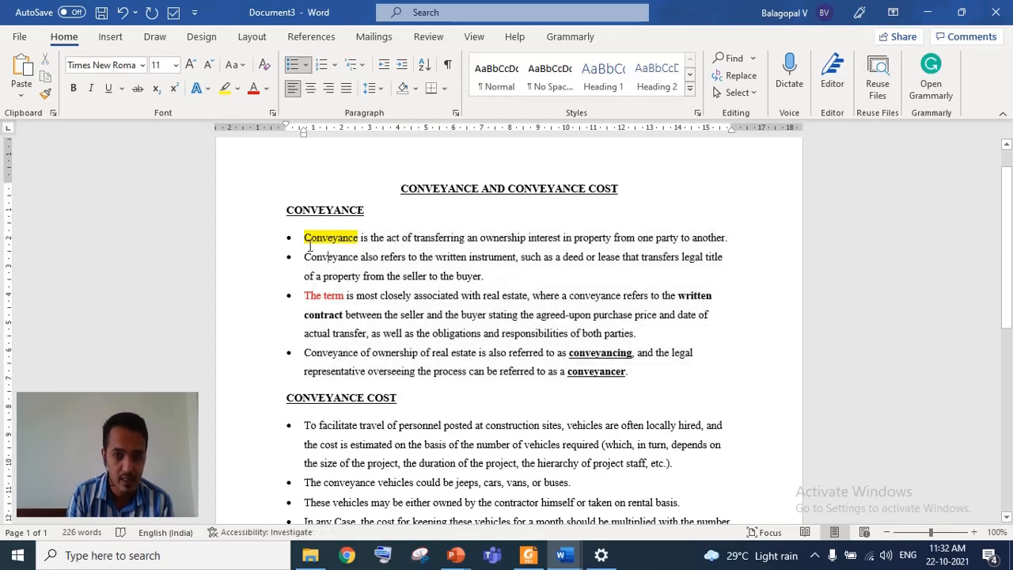
- Convert the four CONVEYANCE bullets into a 1. 2. 3. numbered list
drag(316, 261, 353, 370)
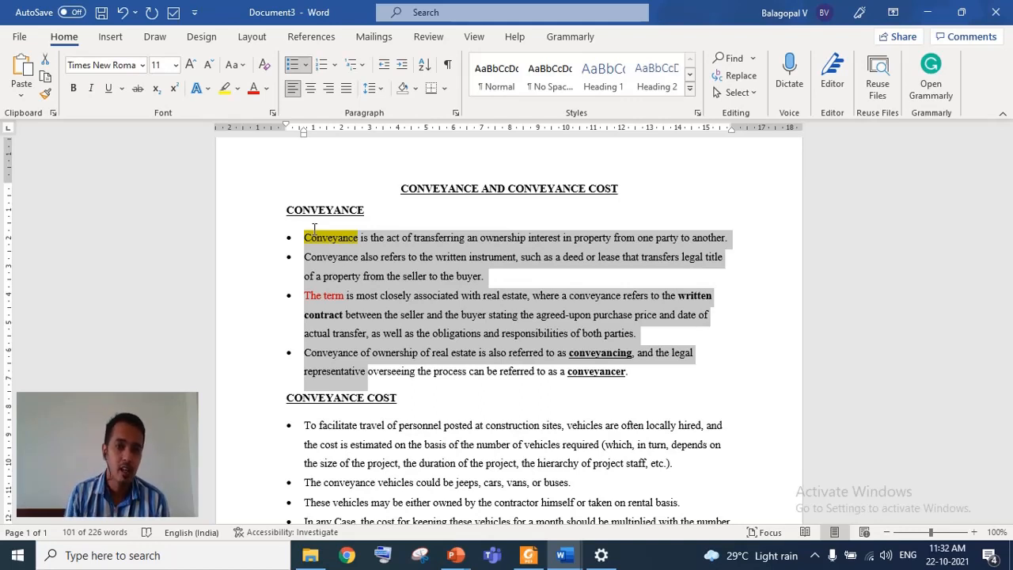
click(306, 65)
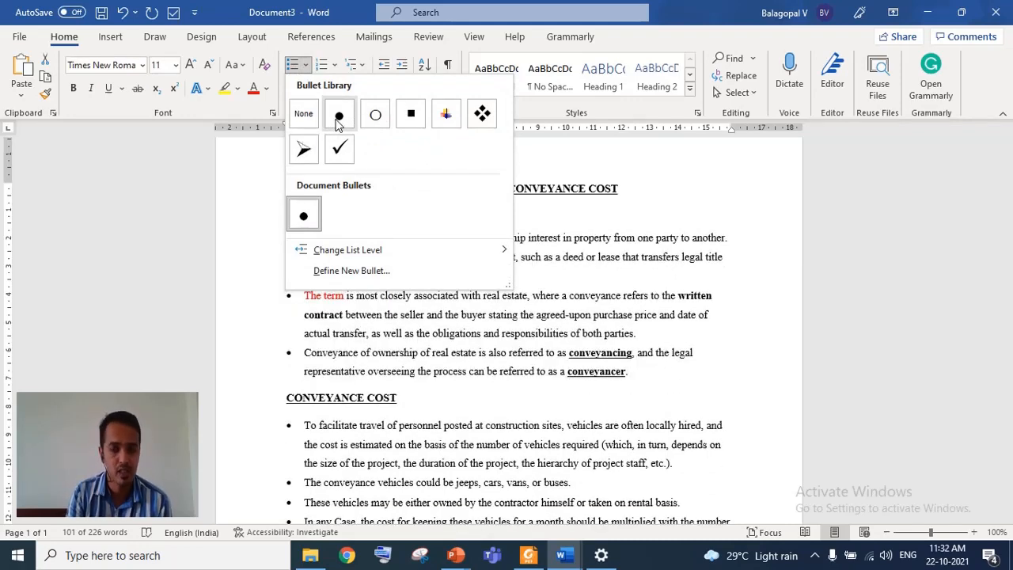
click(229, 273)
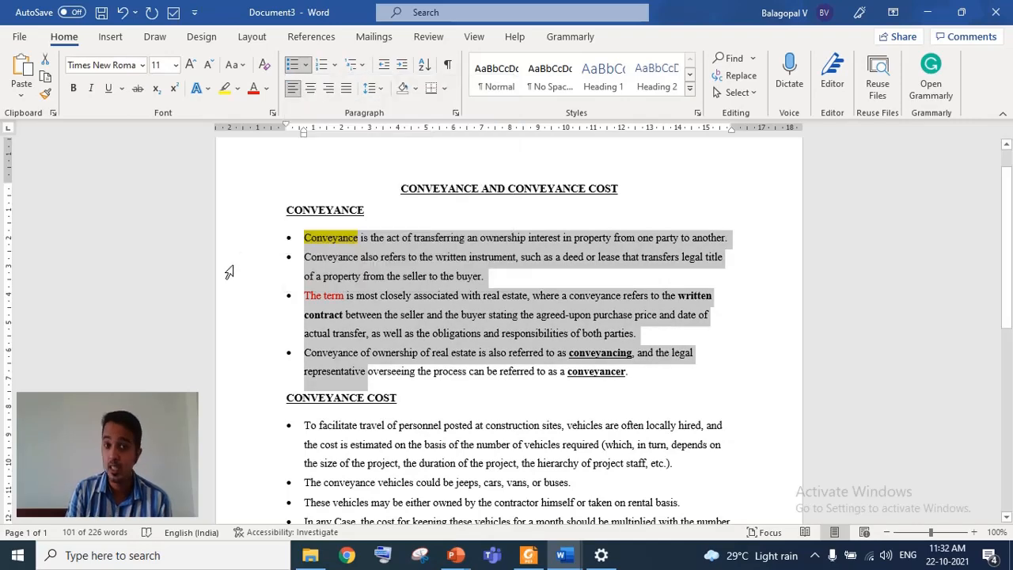
click(335, 70)
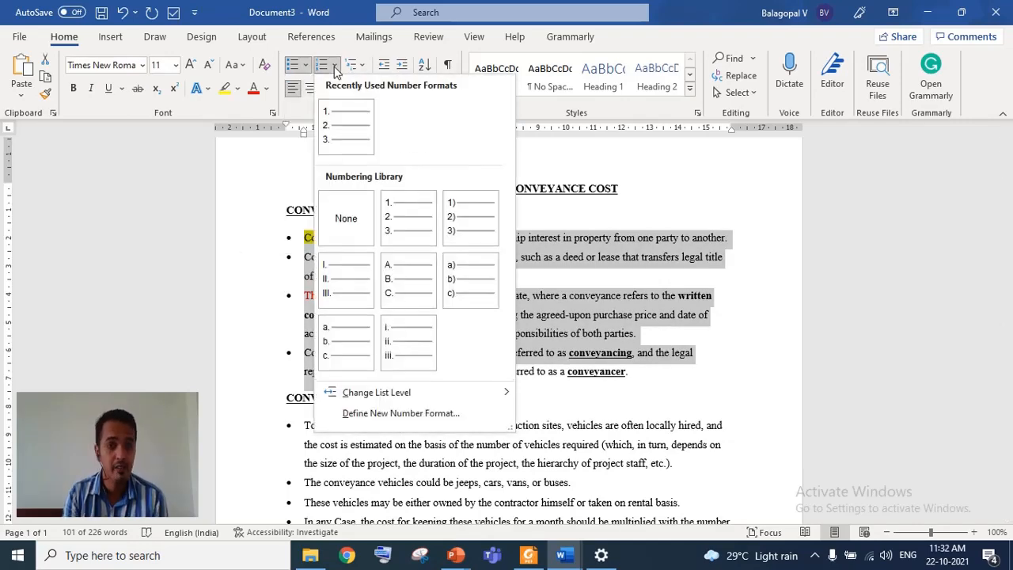
click(335, 117)
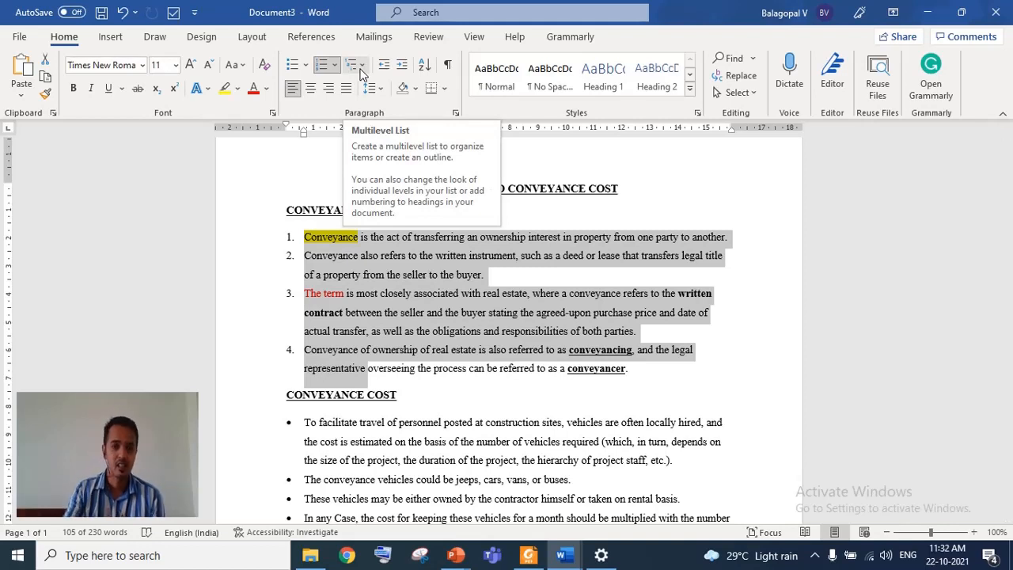
- Demote the second numbered item two list levels, then promote it back to the first level
click(361, 67)
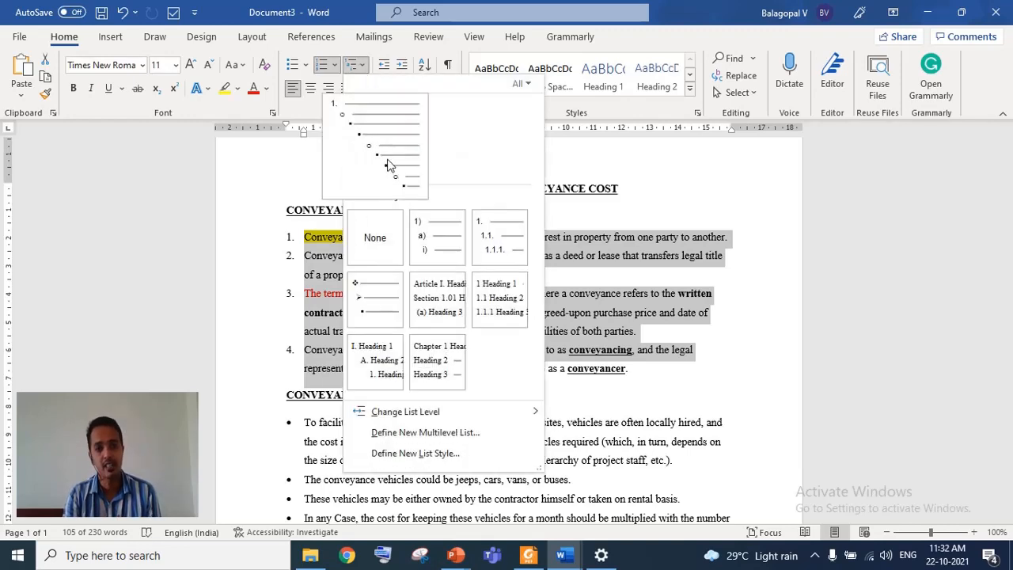
click(388, 164)
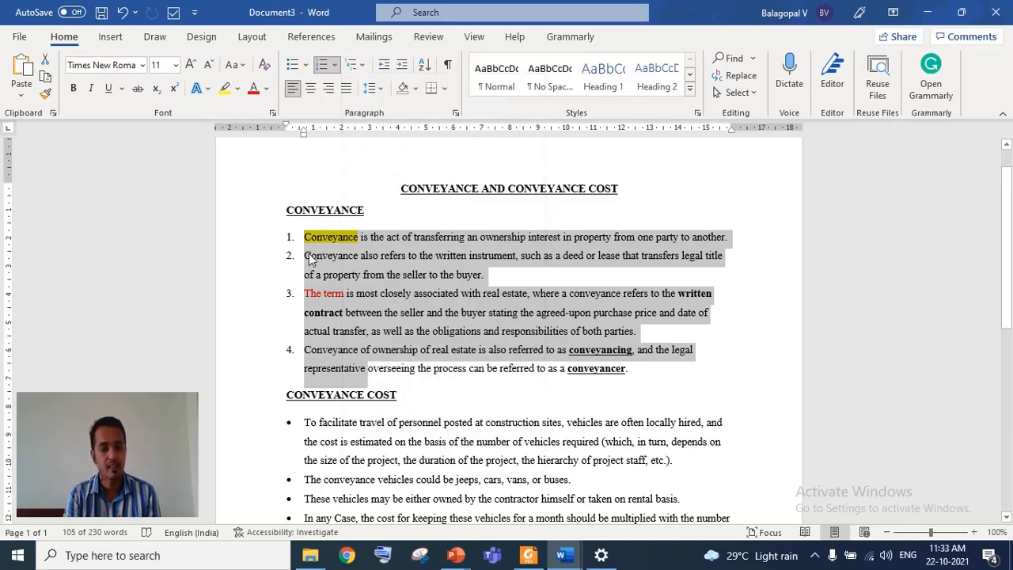
click(309, 253)
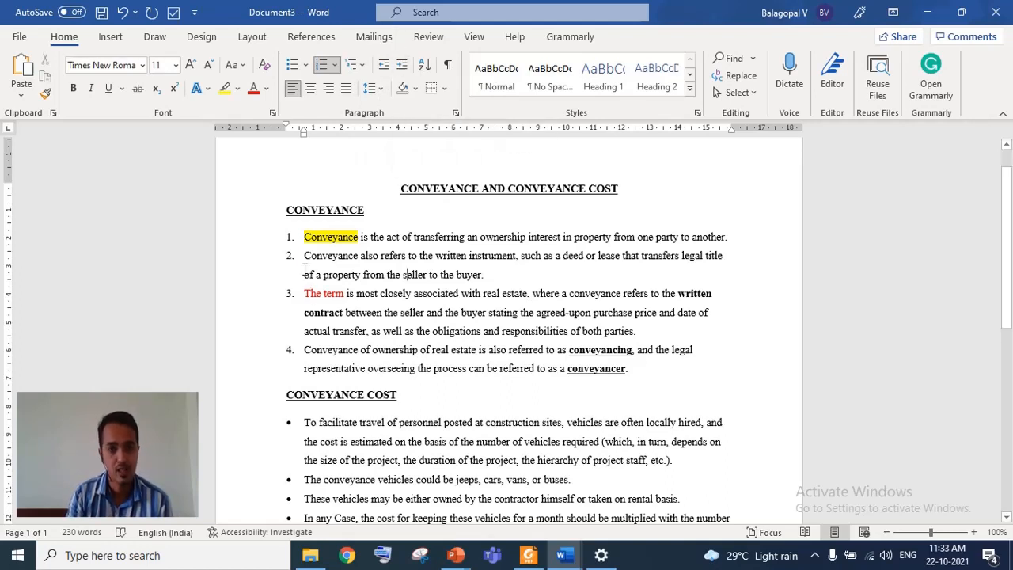
drag(303, 256, 351, 275)
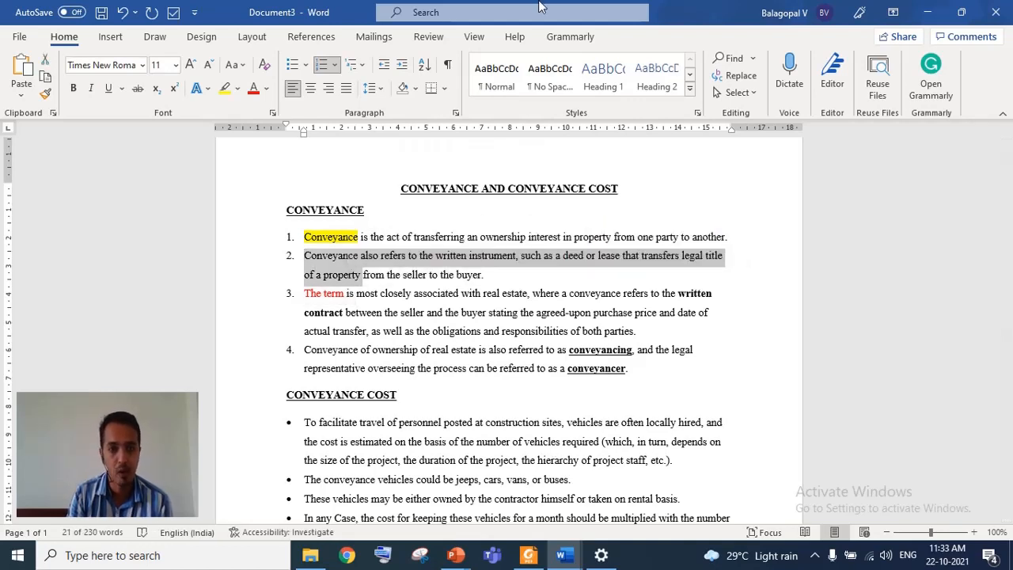
click(403, 69)
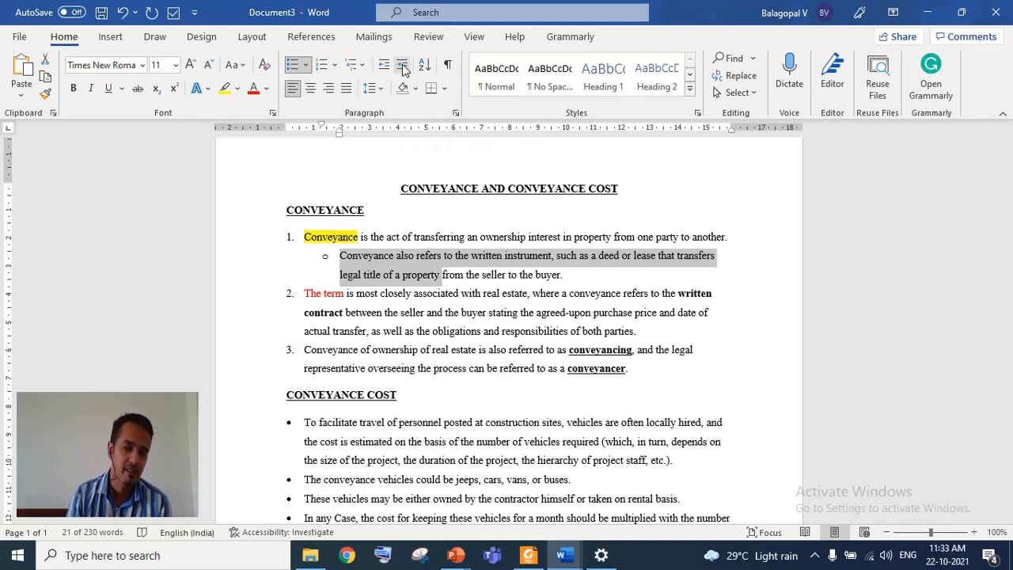
click(403, 70)
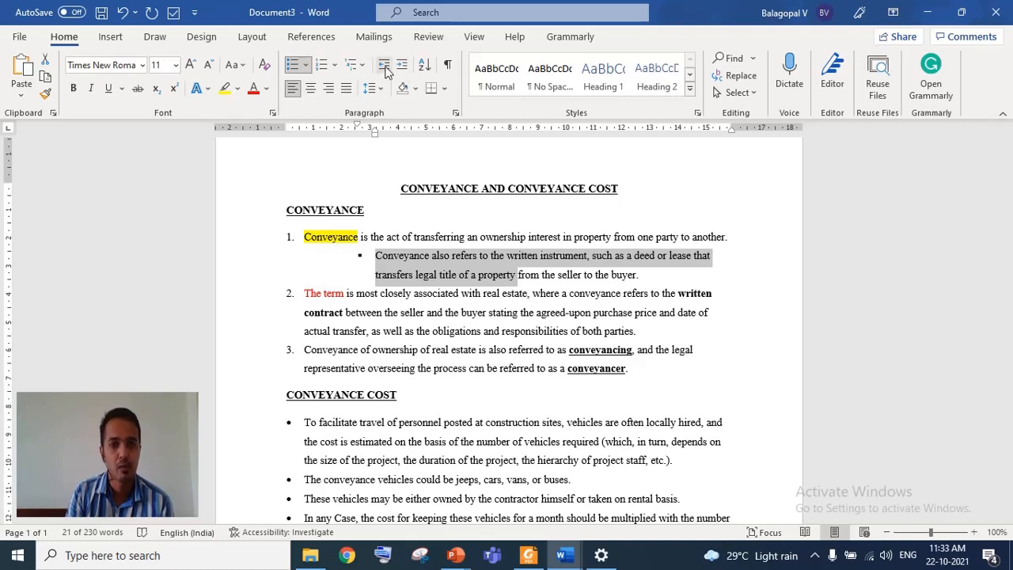
click(385, 69)
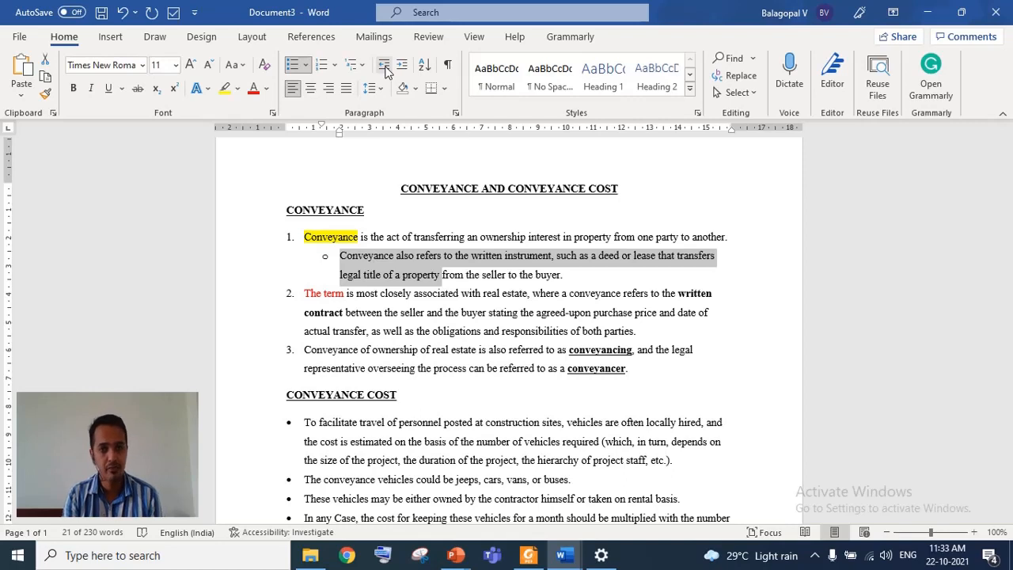
click(384, 69)
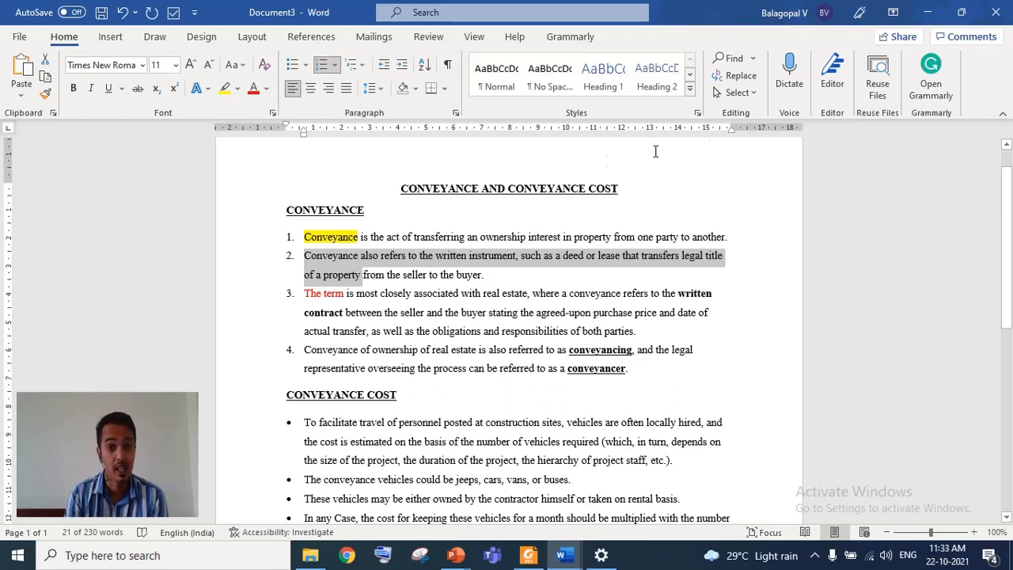
- Preview the gallery styles on the selected second list item without applying one
click(689, 88)
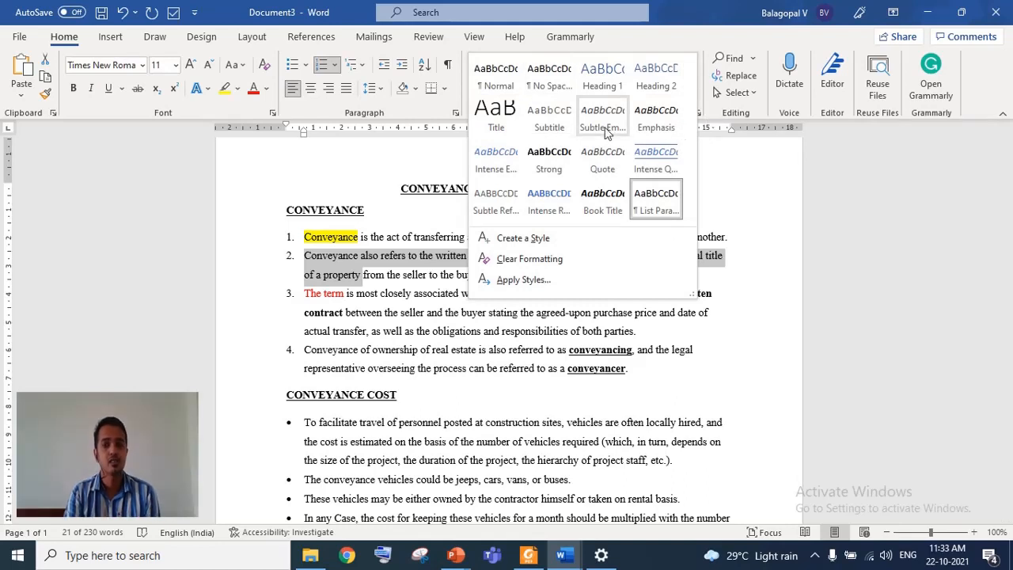
click(846, 202)
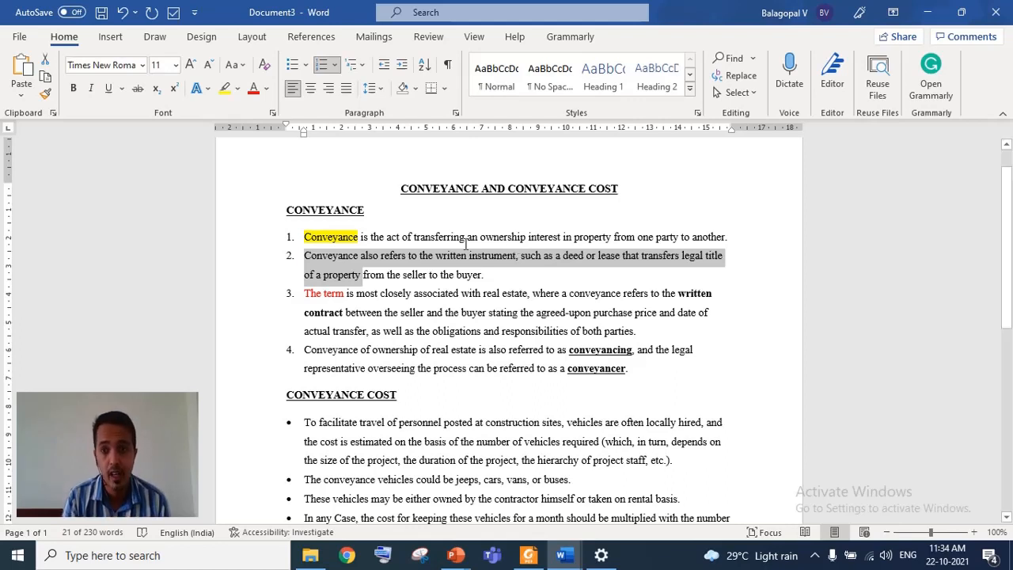
click(690, 90)
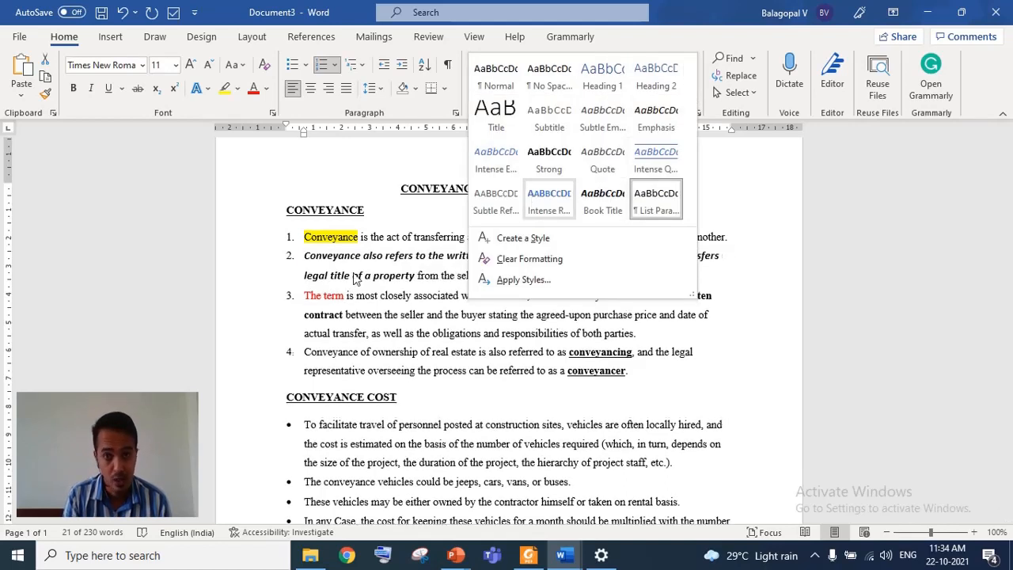
click(437, 190)
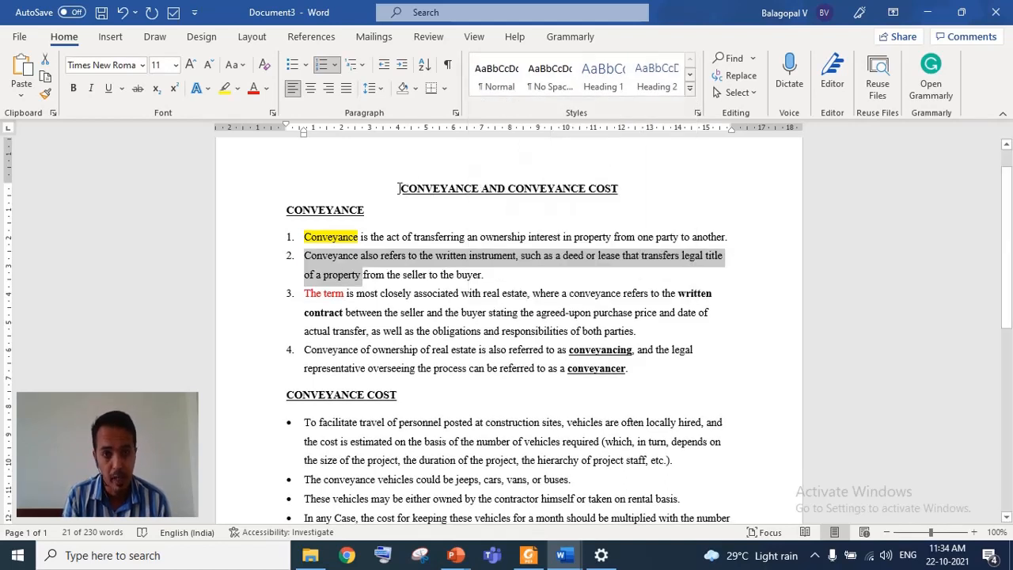
- Apply Heading 1 to the document title and modify the Heading 1 style to Times New Roman, 14 pt
drag(400, 188, 622, 188)
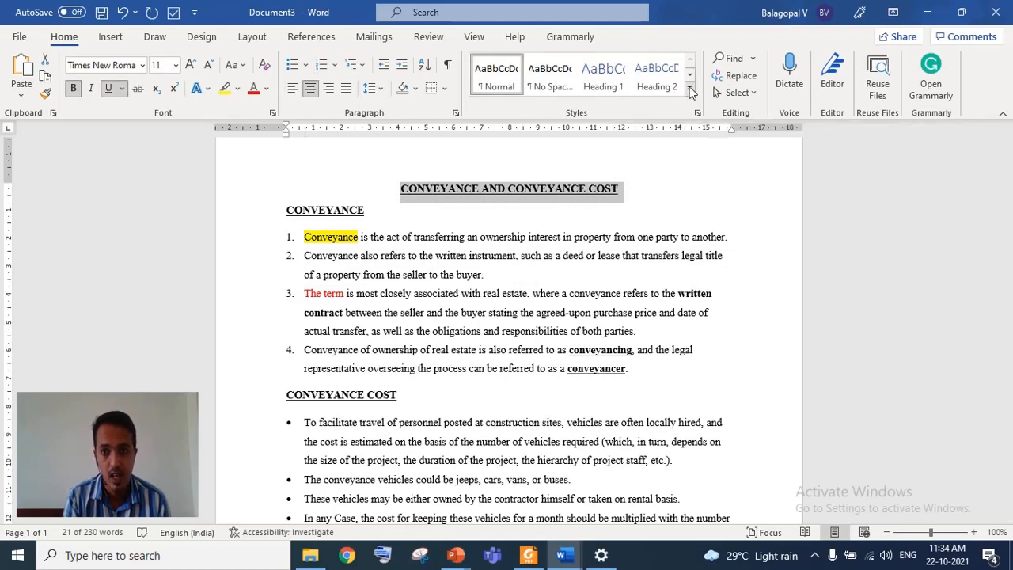
click(604, 73)
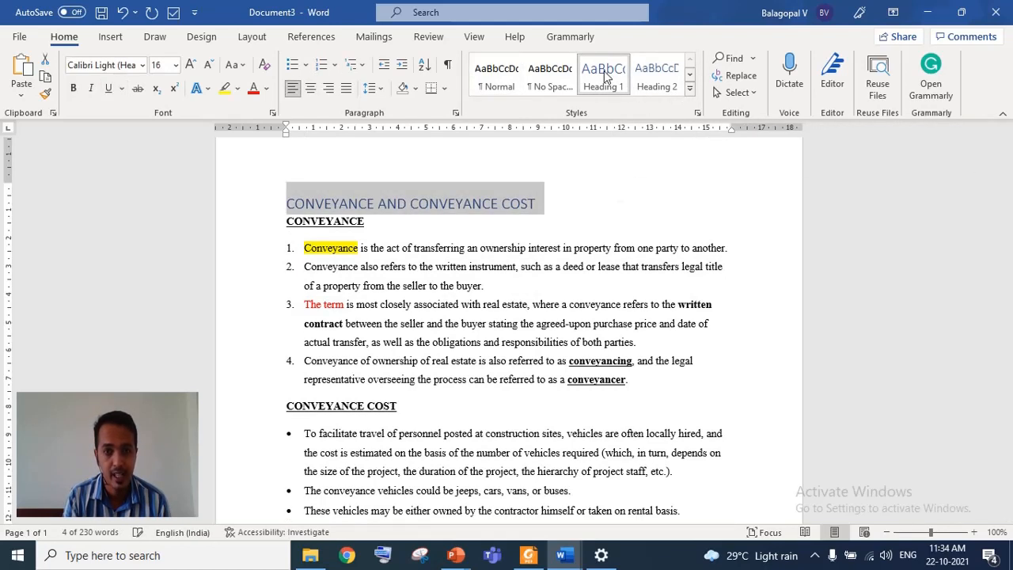
right_click(605, 76)
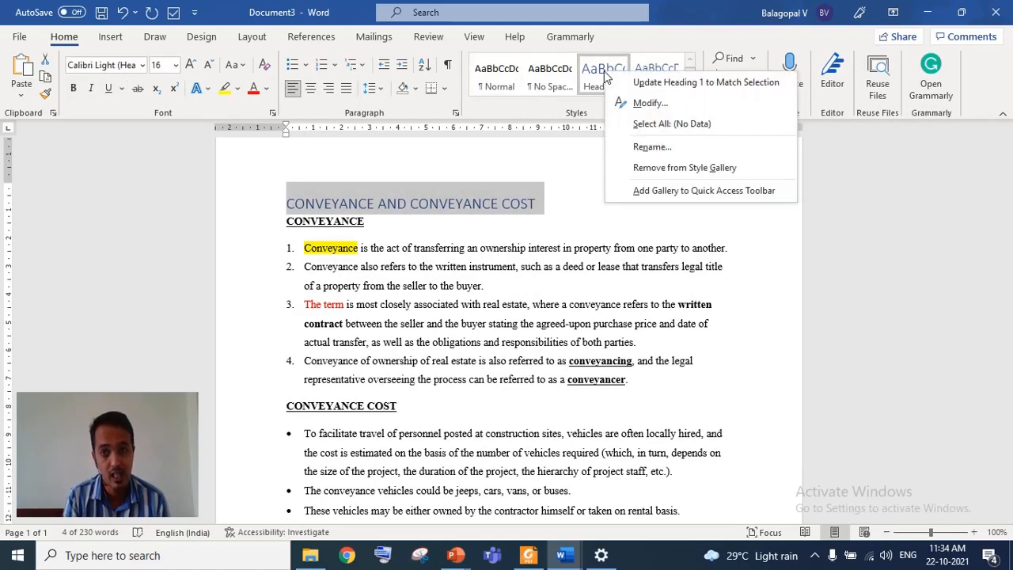
click(646, 103)
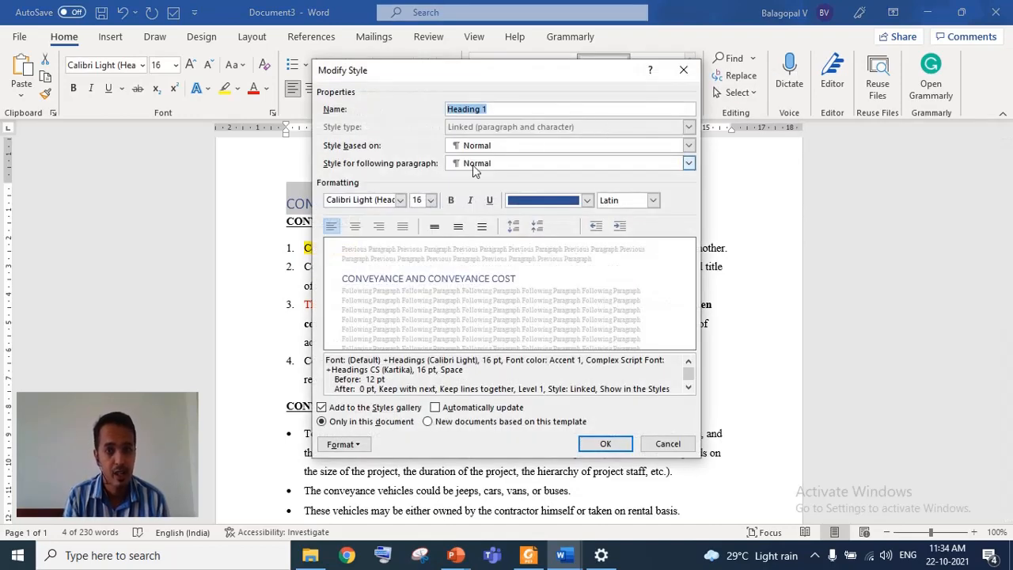
click(400, 199)
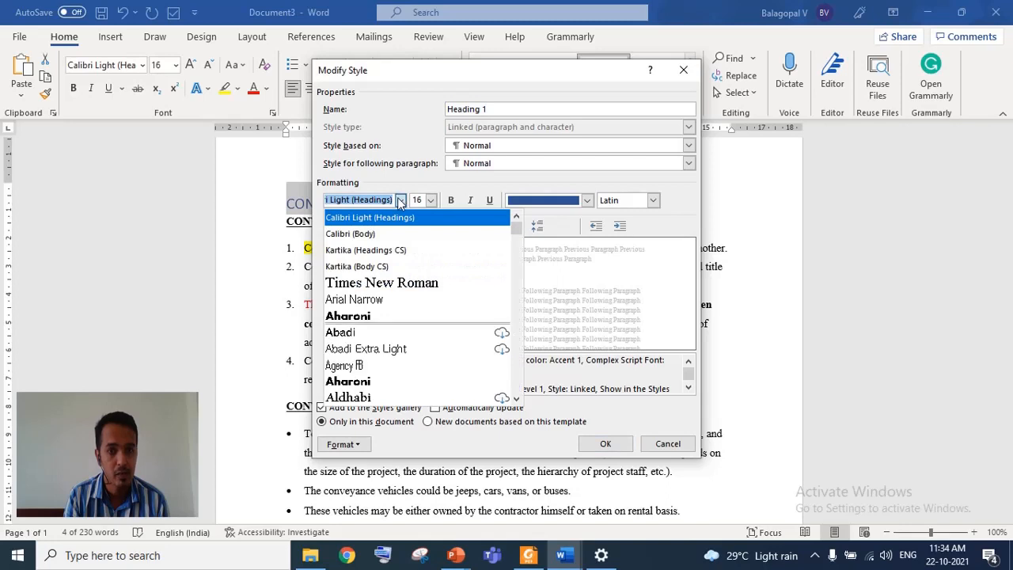
click(385, 283)
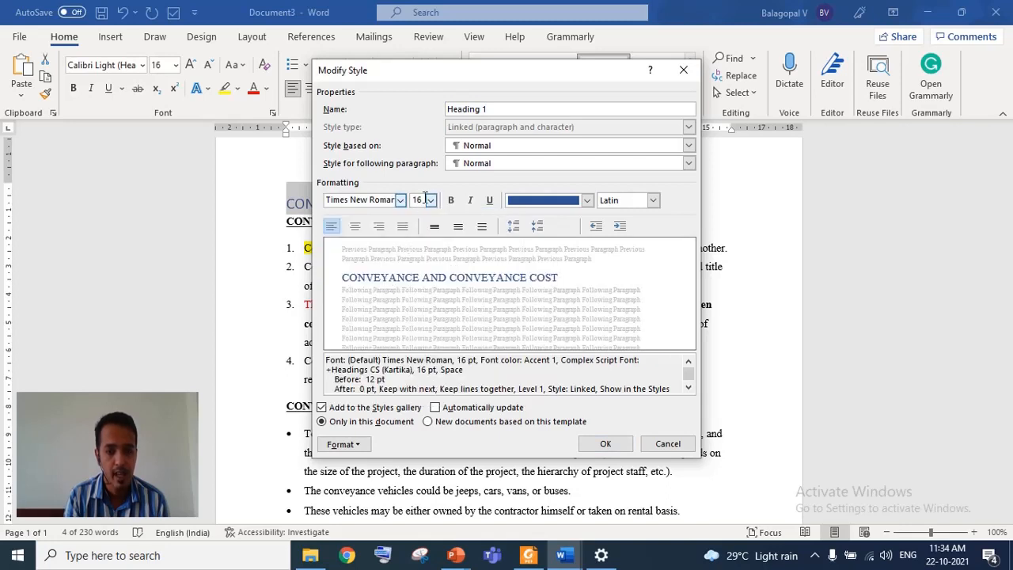
click(429, 201)
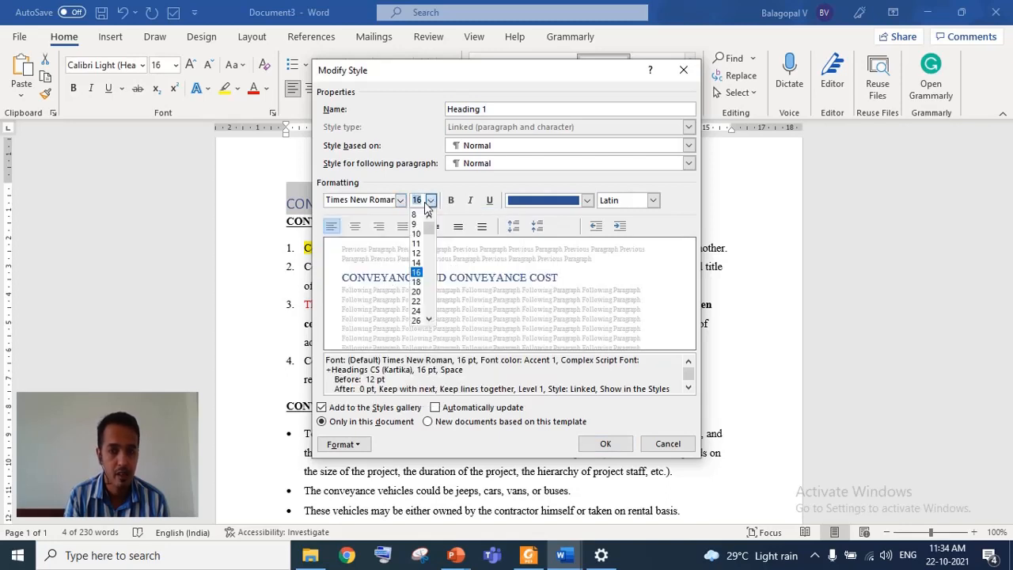
click(418, 262)
click(605, 444)
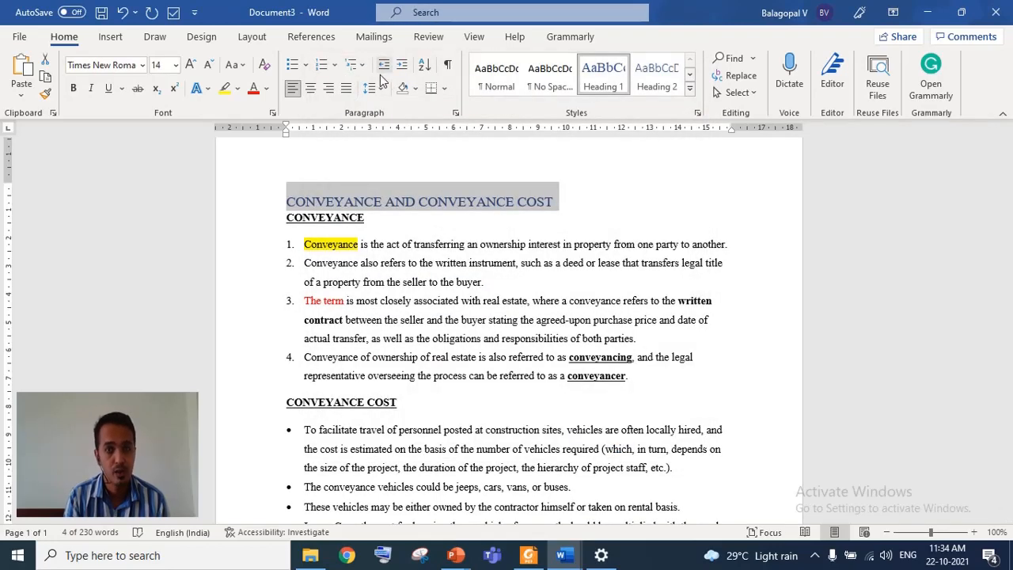
- Set the title's font colour to Automatic
click(267, 88)
click(264, 110)
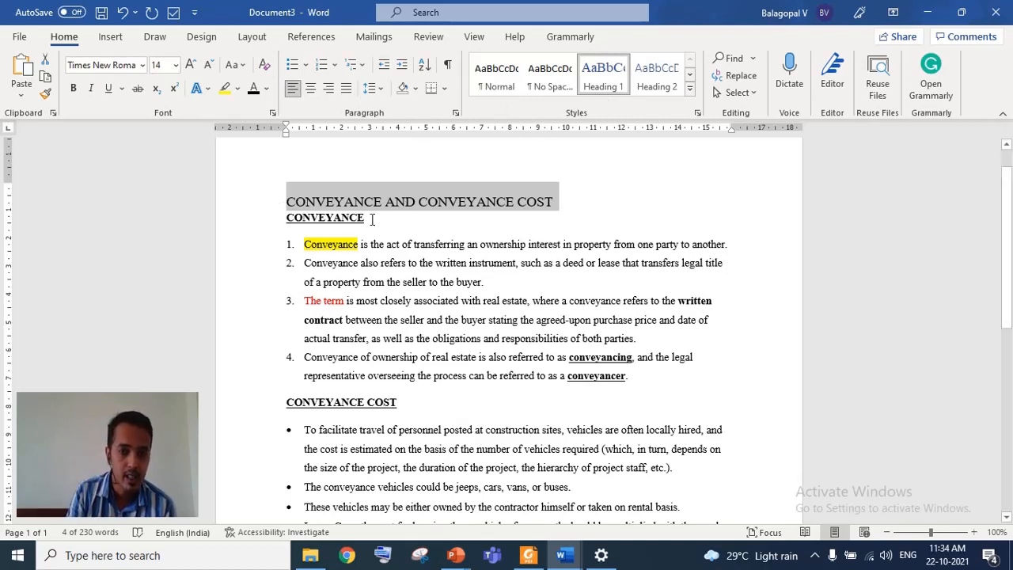
- Apply Heading 2 to the CONVEYANCE subheading and modify the Heading 2 style to Times New Roman with Automatic colour
drag(373, 220, 288, 216)
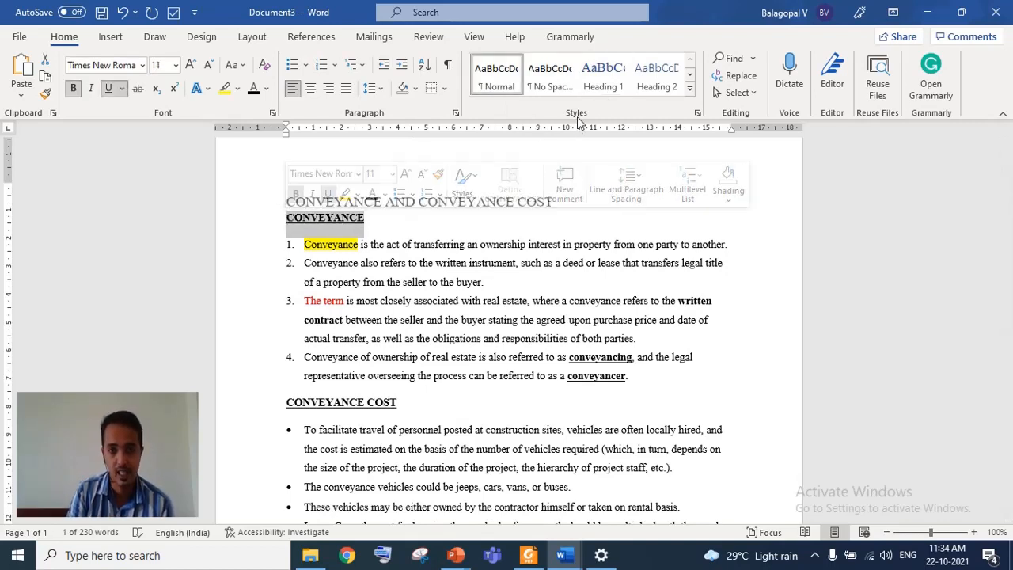
click(666, 89)
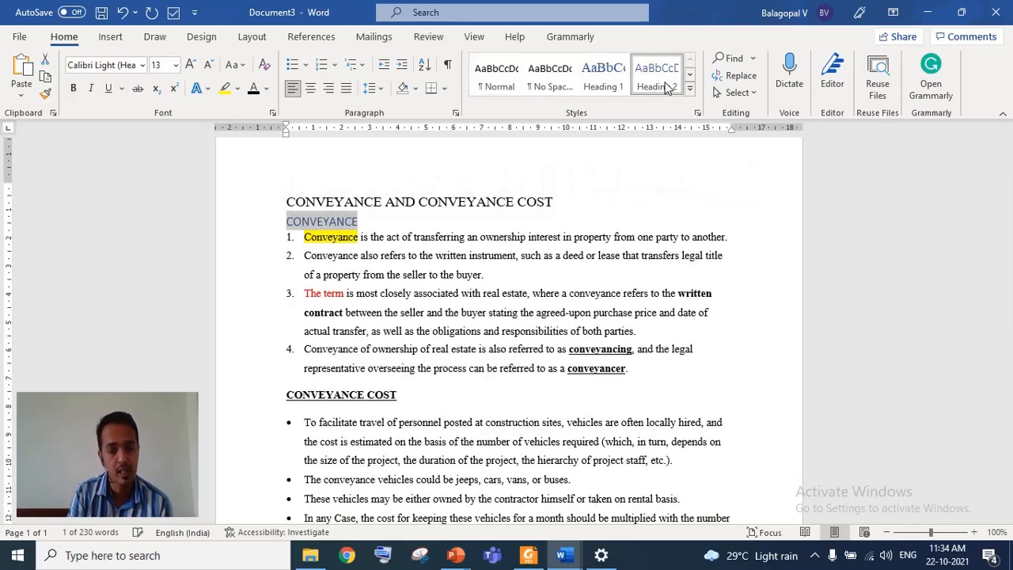
right_click(666, 83)
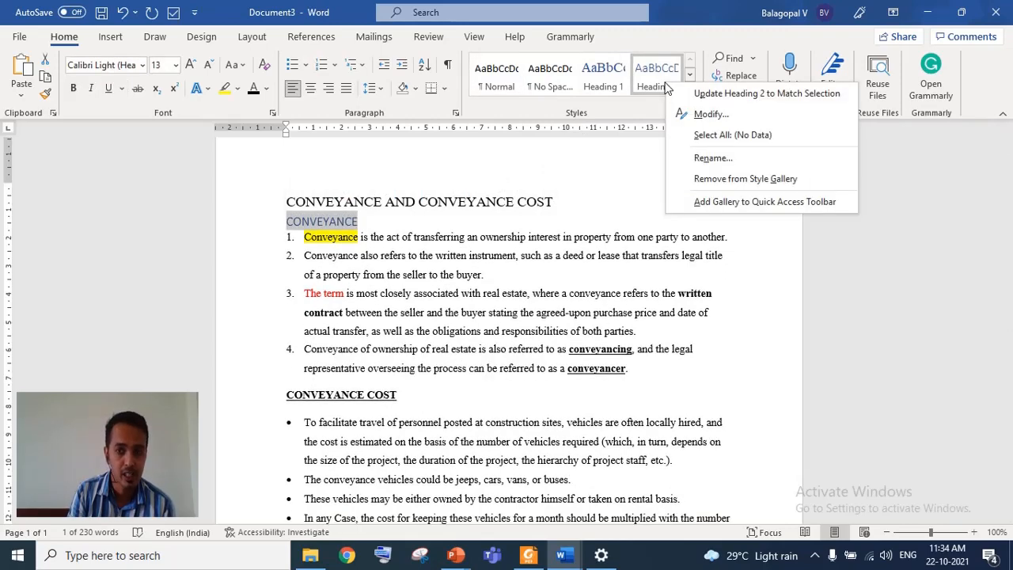
click(710, 120)
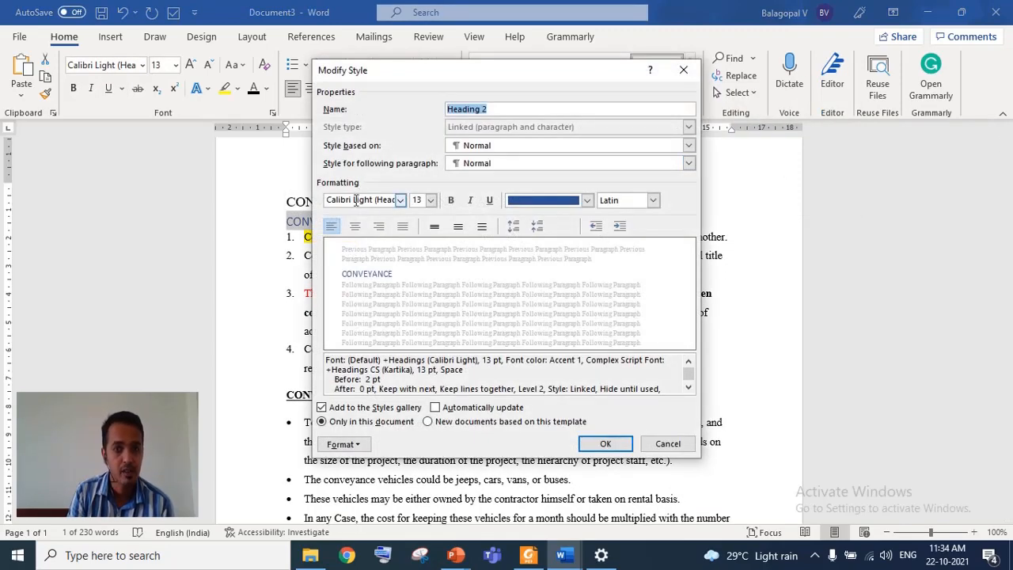
click(360, 200)
click(401, 200)
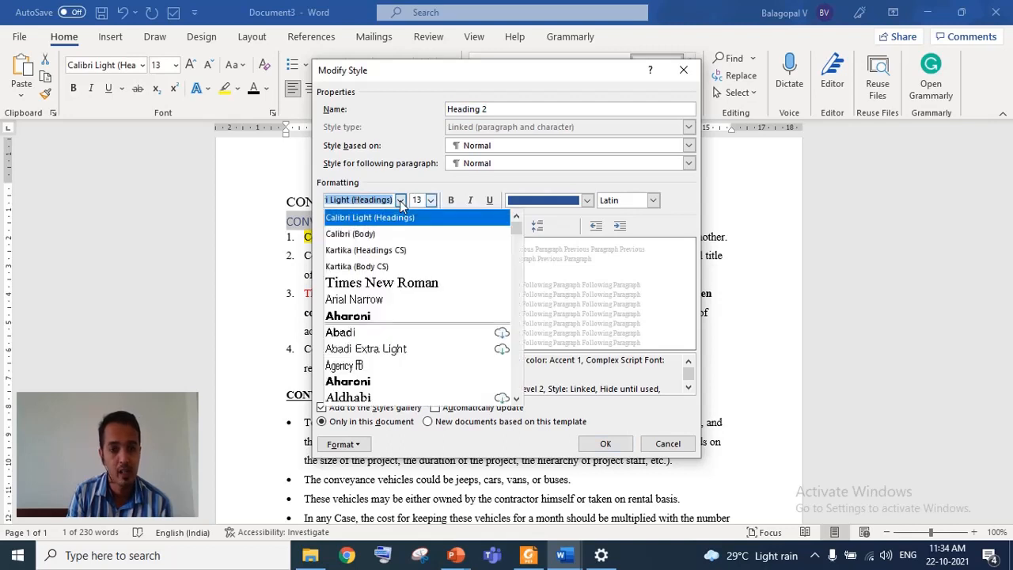
click(395, 286)
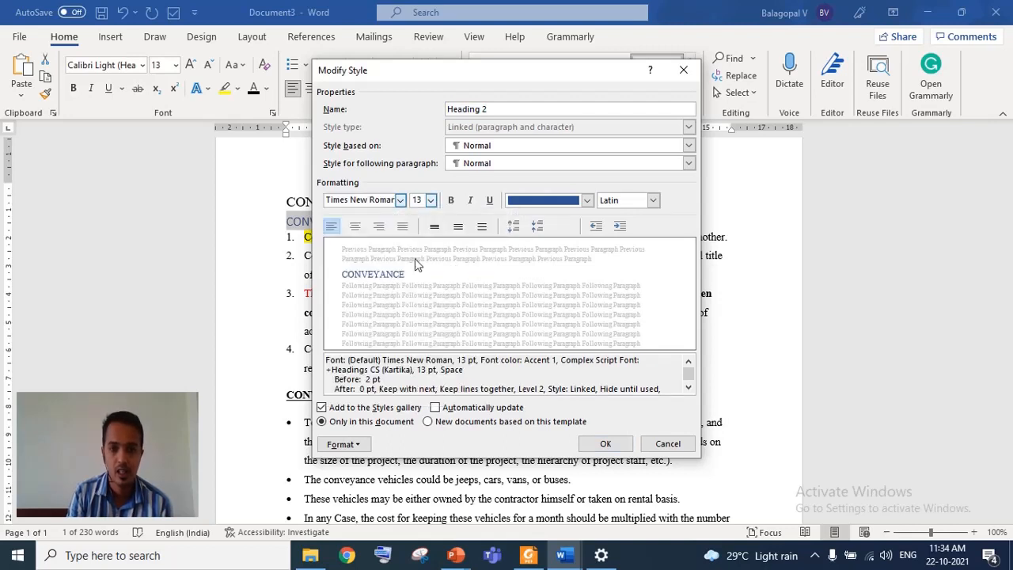
click(587, 201)
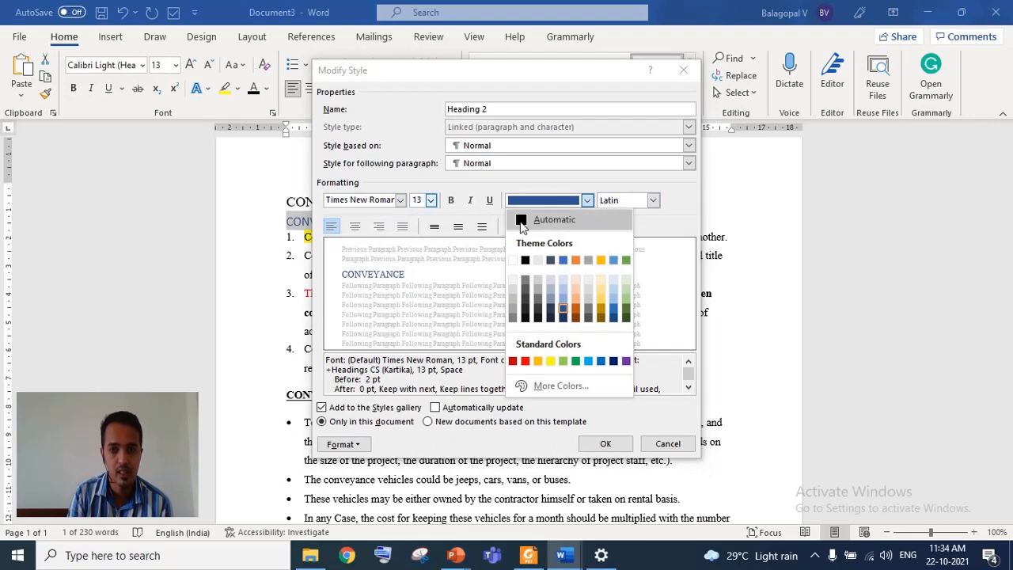
click(520, 223)
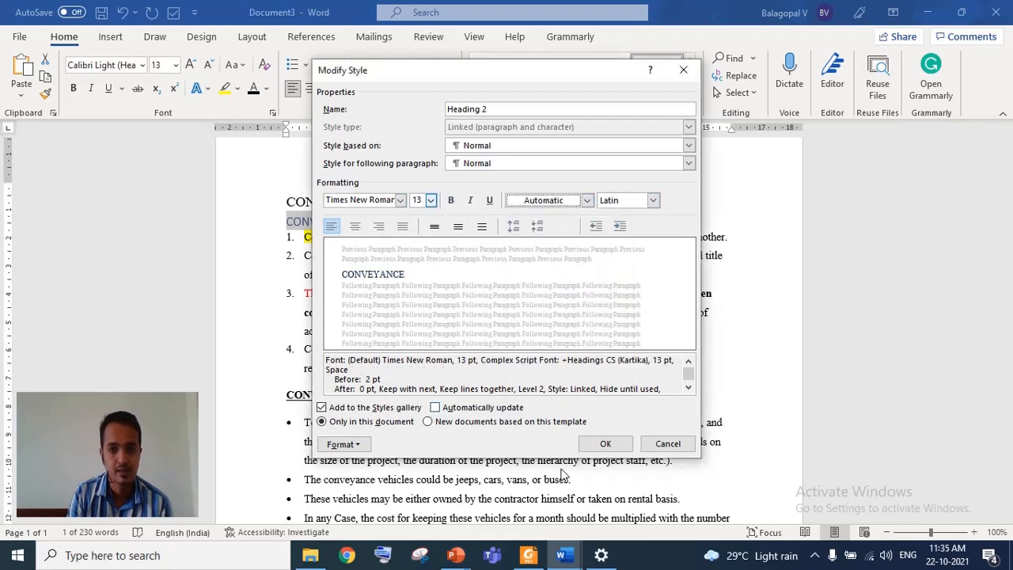
click(606, 445)
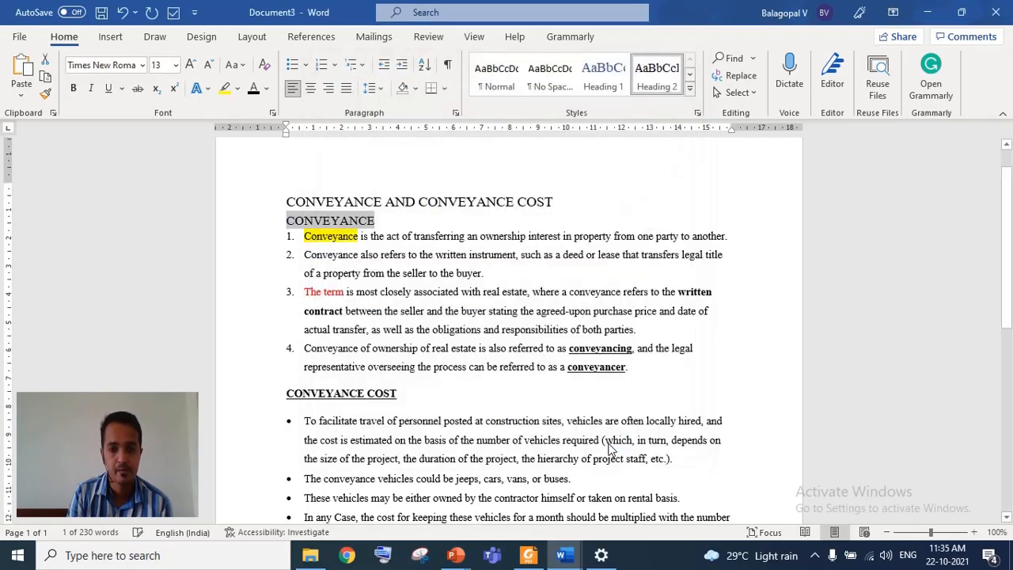
click(385, 205)
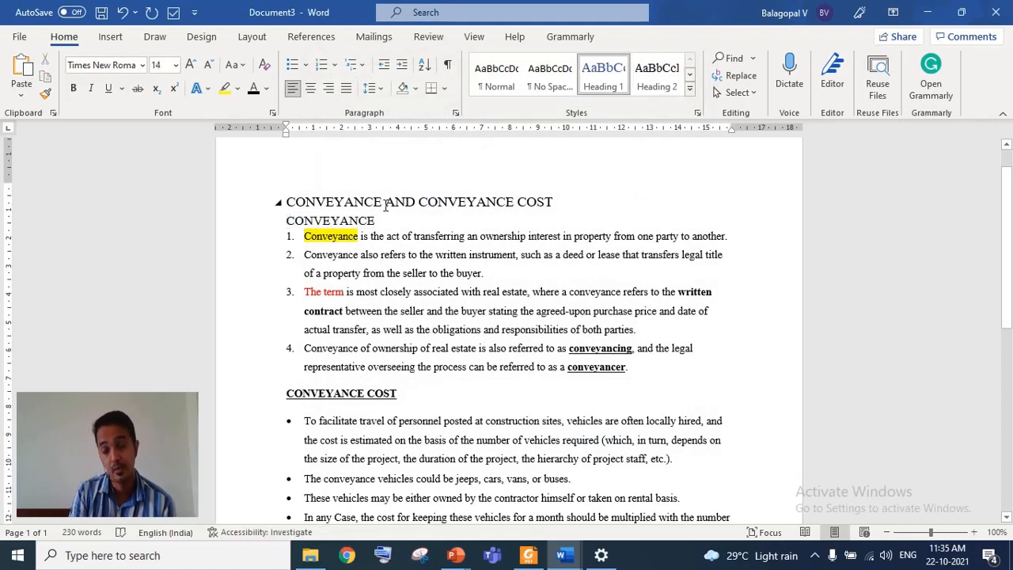
click(348, 220)
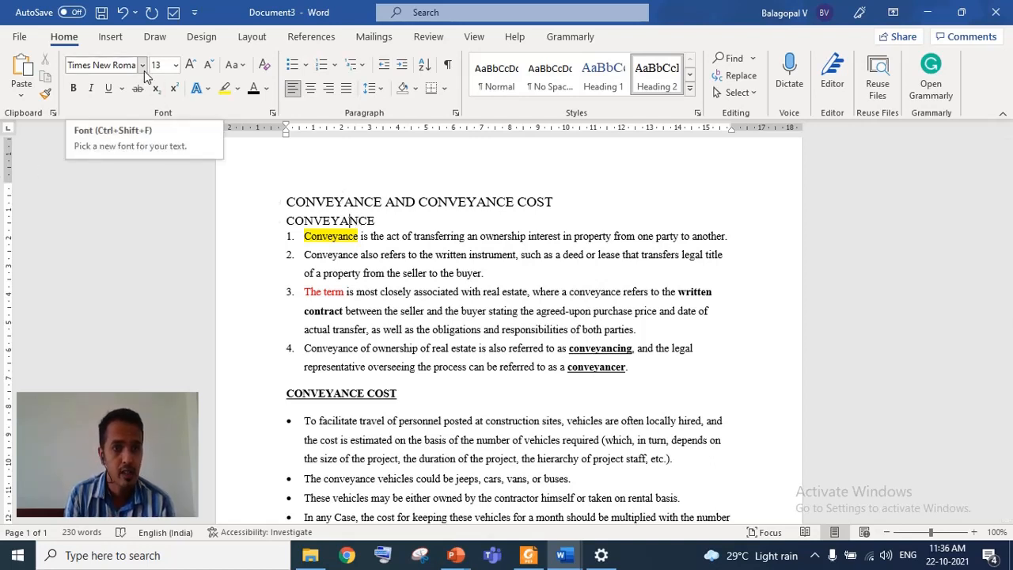
- Browse the built-in equation gallery without inserting an equation
click(110, 40)
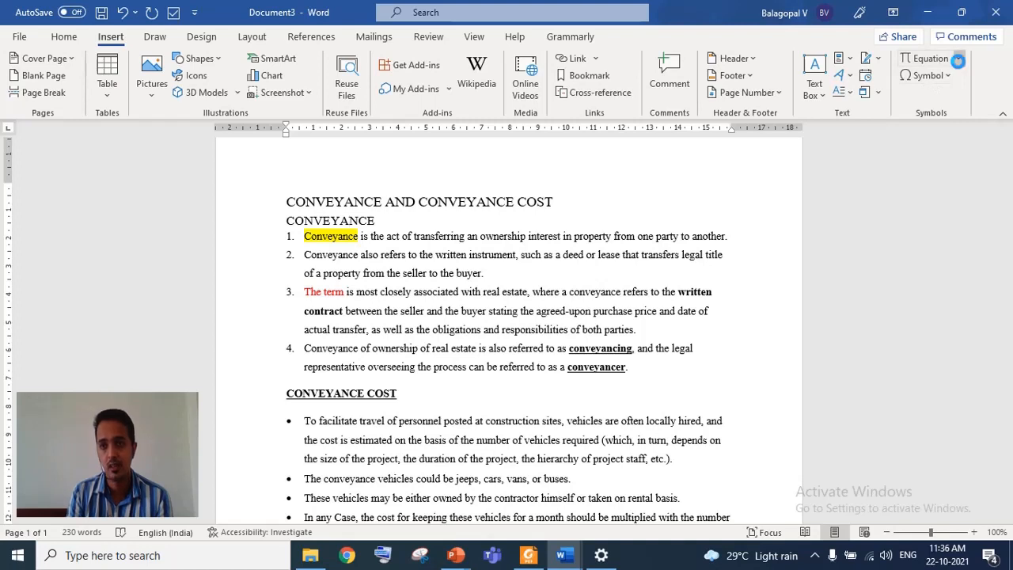
click(957, 61)
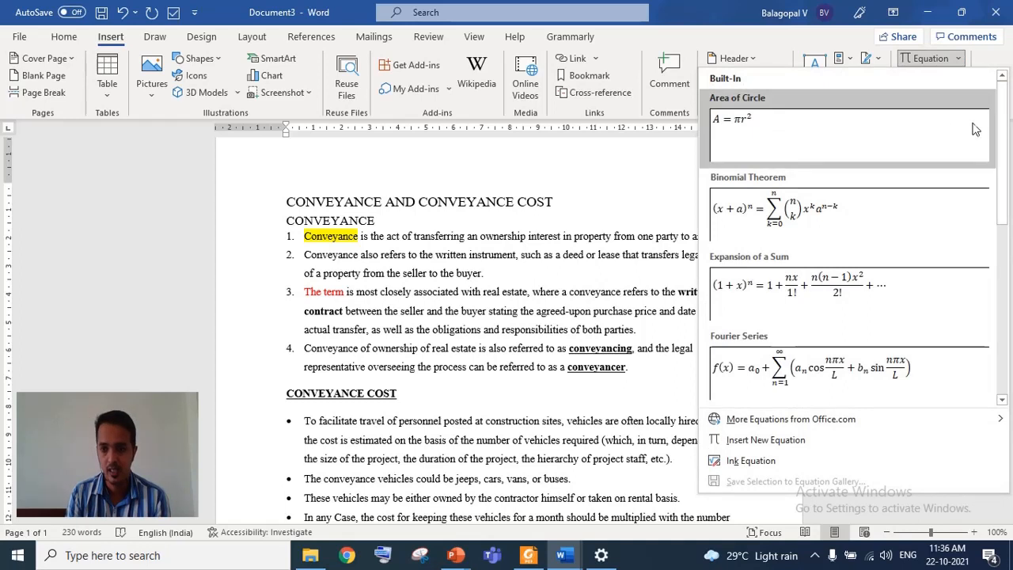
scroll(998, 149, down, 1)
drag(1001, 152, 1005, 310)
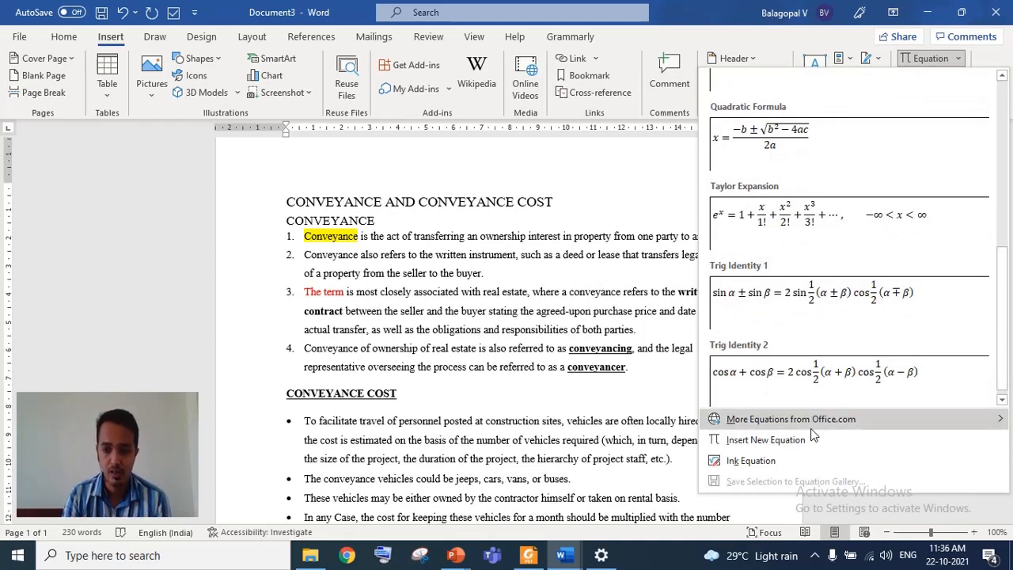
click(227, 274)
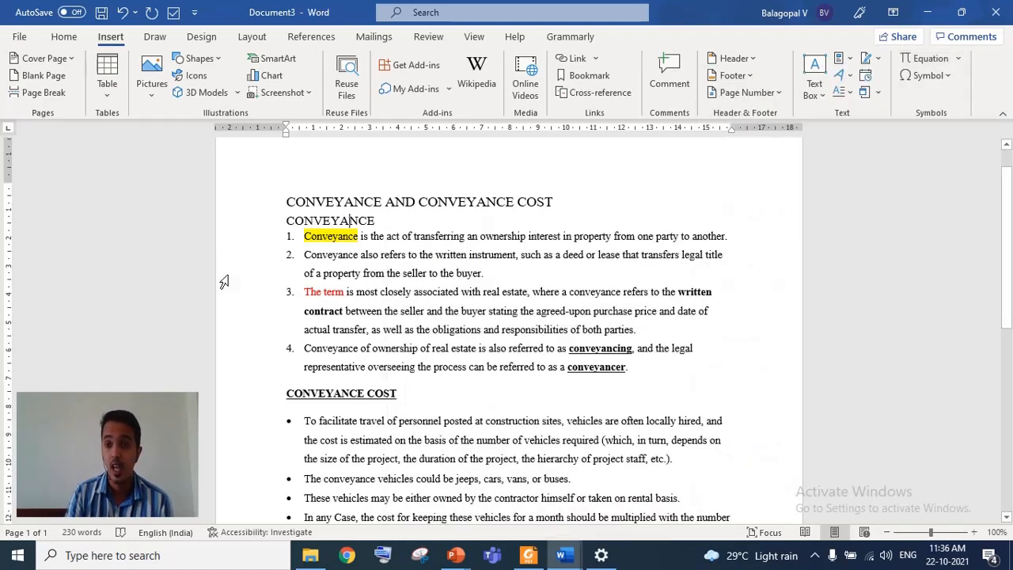
- Open the full Symbol dialog and browse the Wingdings 2 symbols, closing it without inserting one
click(938, 75)
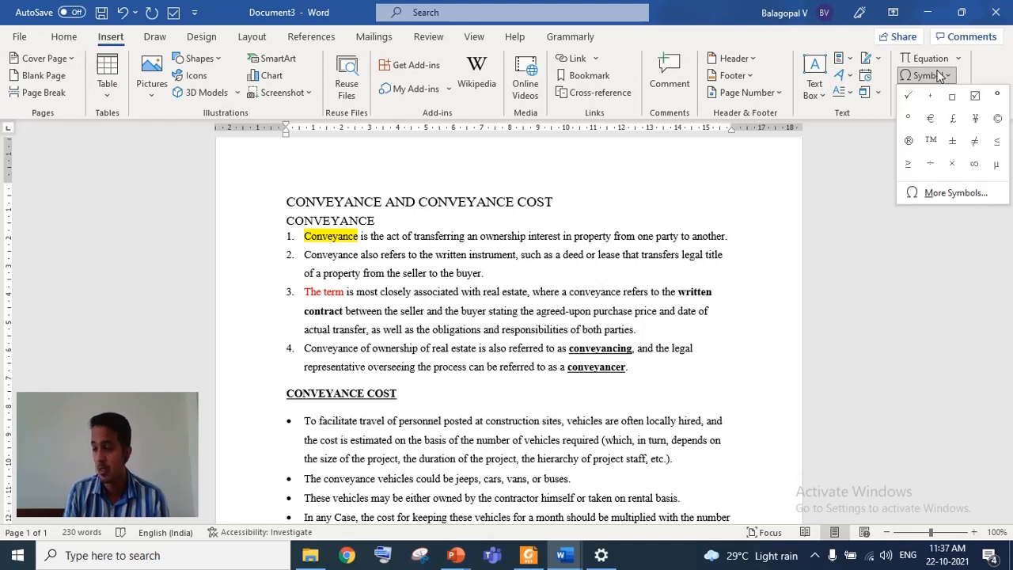
click(944, 196)
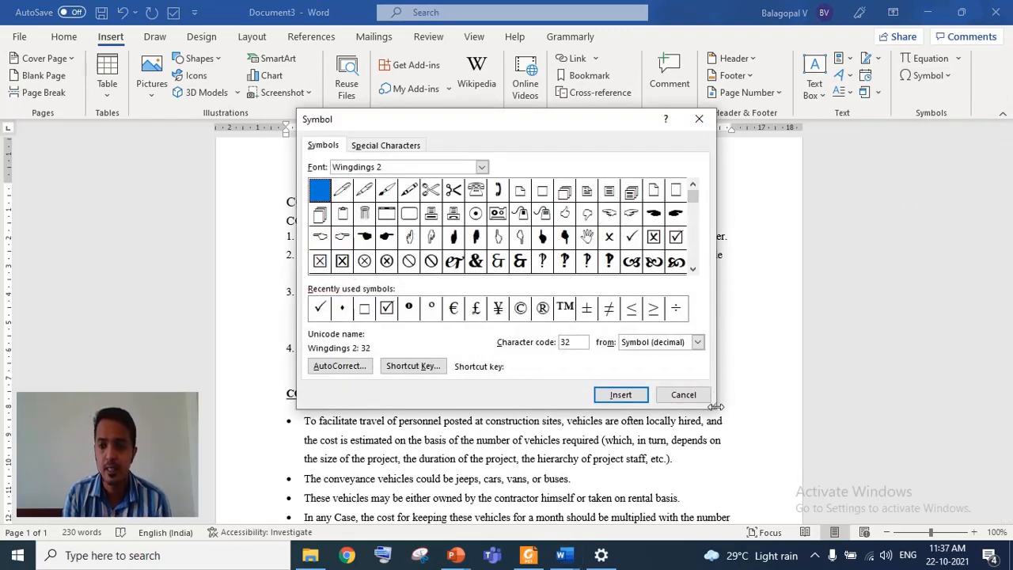
drag(720, 404, 851, 488)
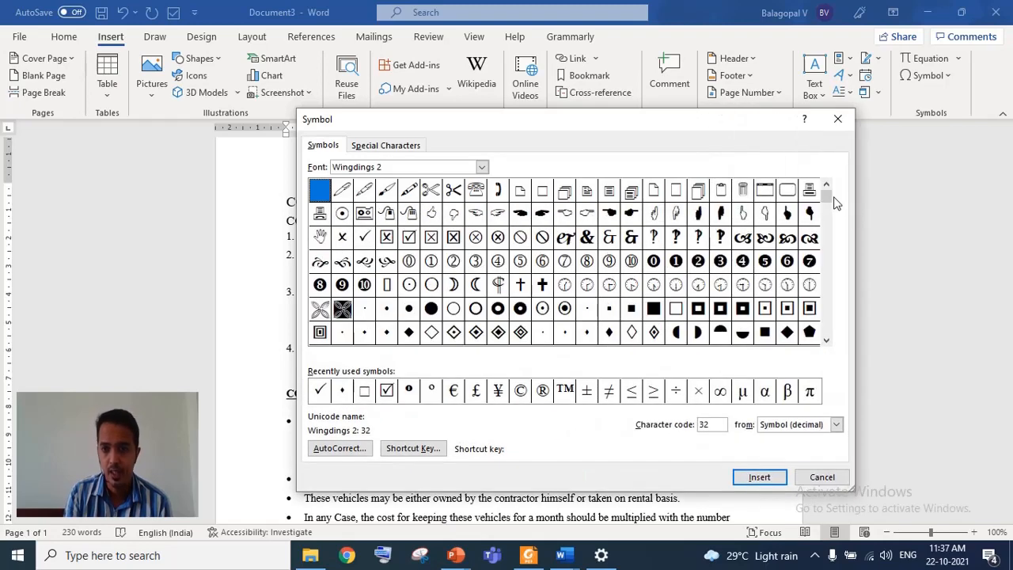
drag(827, 194, 826, 230)
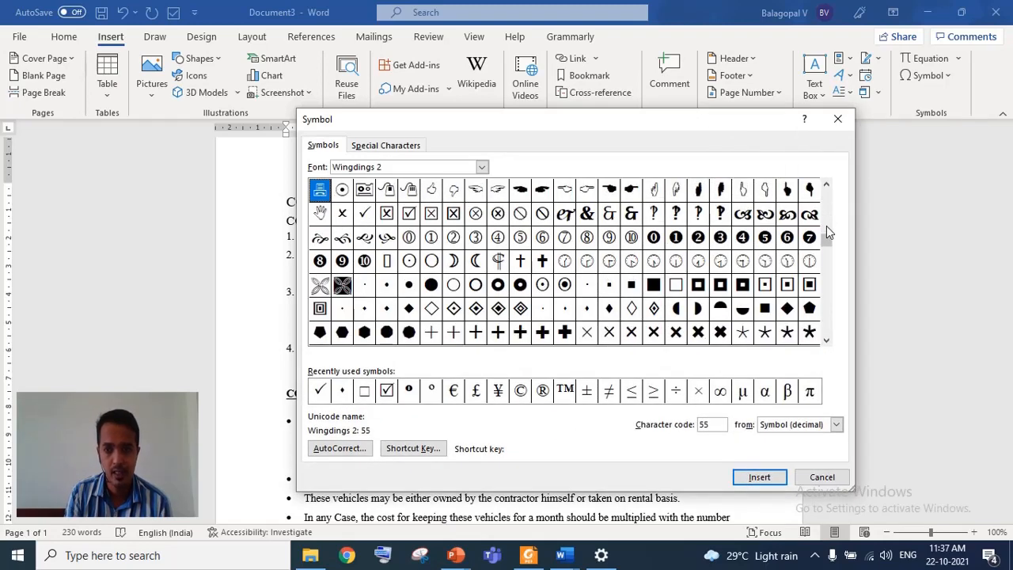
click(827, 226)
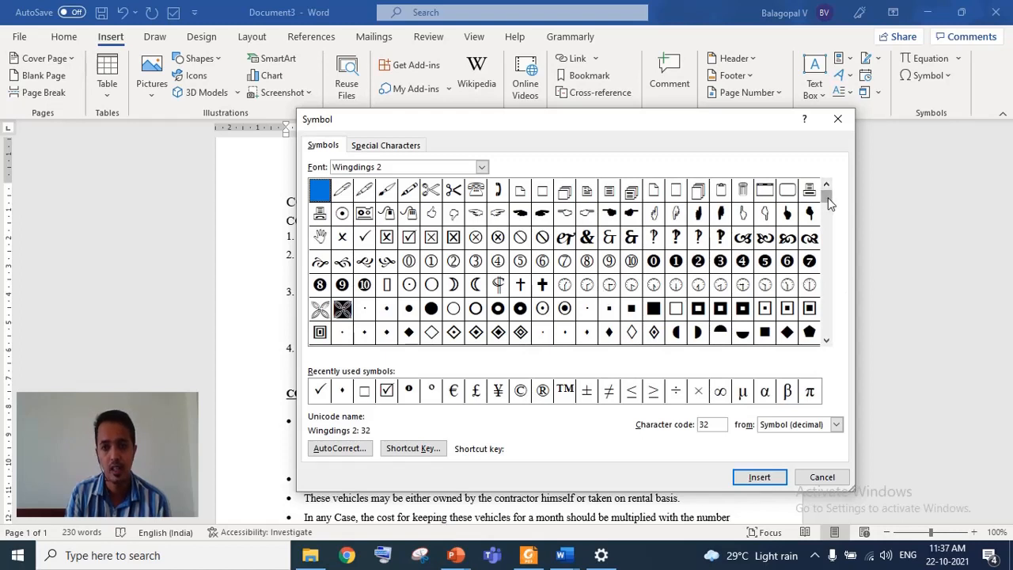
drag(827, 197, 839, 322)
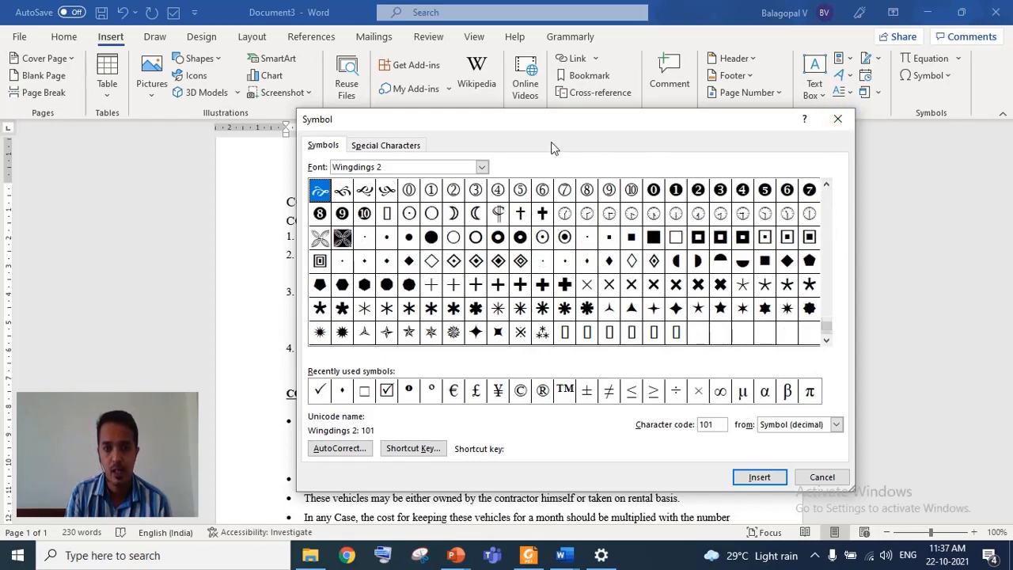
click(837, 119)
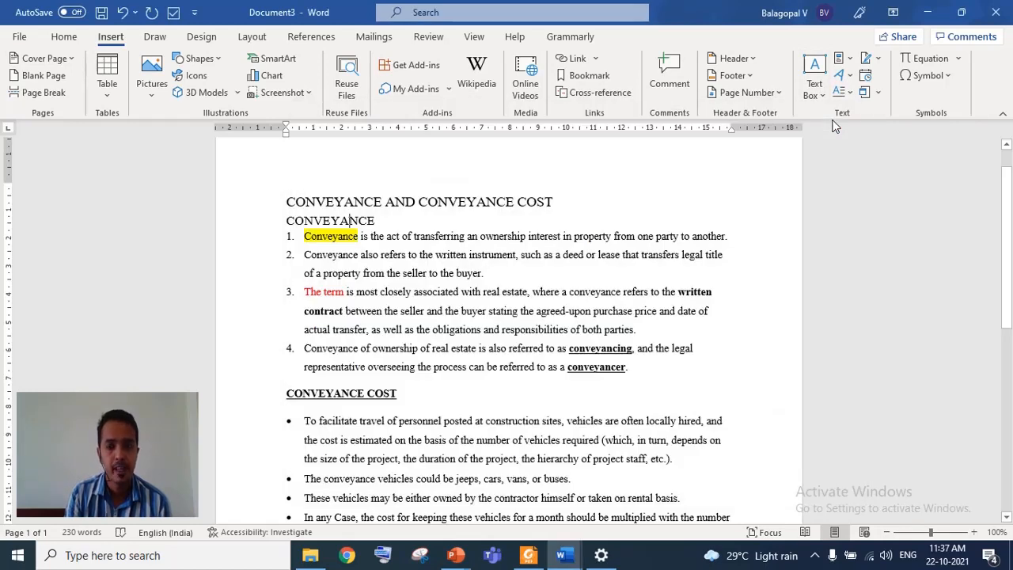
- Browse the drawing tools, the document style sets and the page layout options without applying anything
click(154, 39)
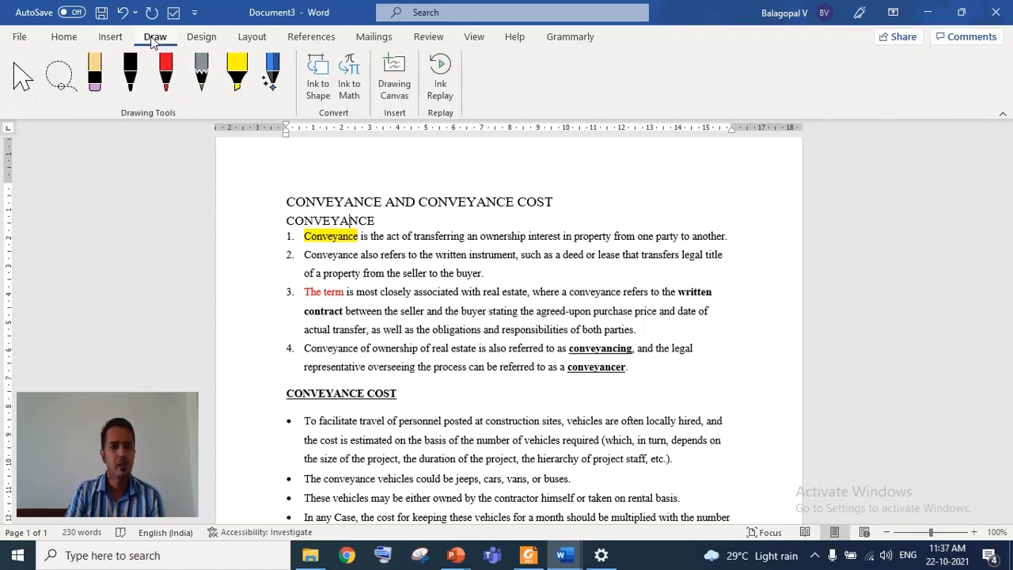
click(203, 40)
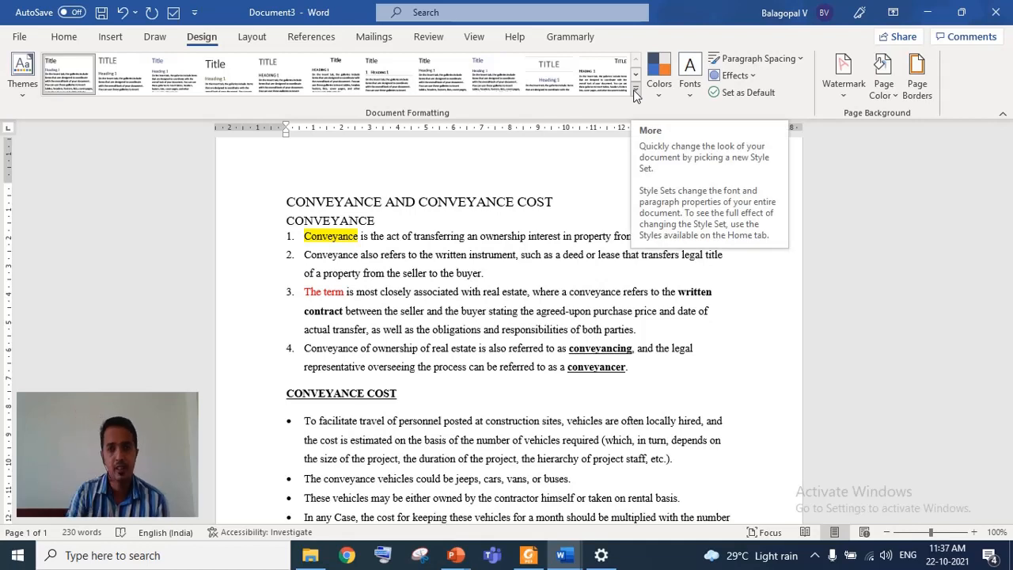
click(636, 94)
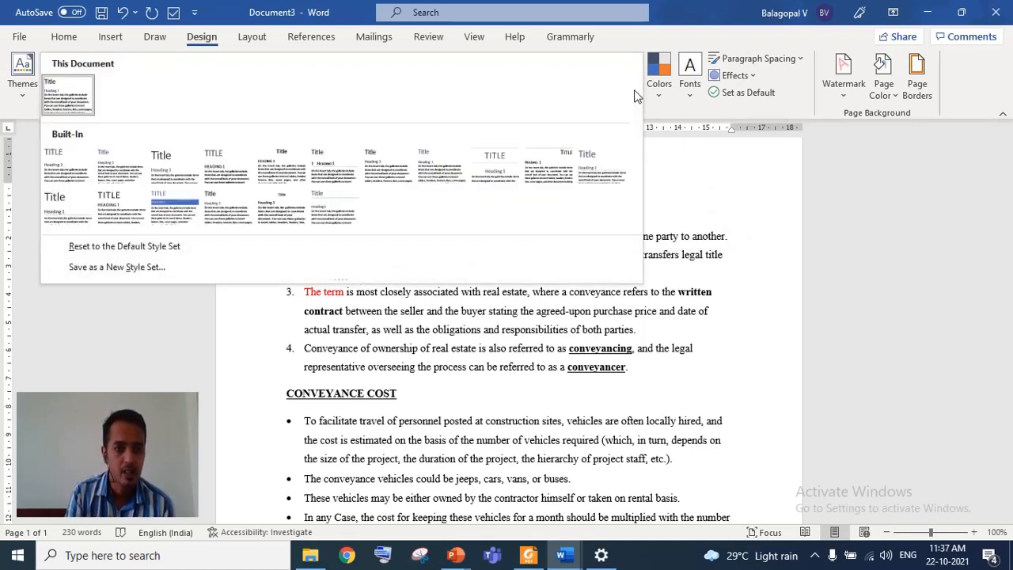
click(95, 354)
click(250, 38)
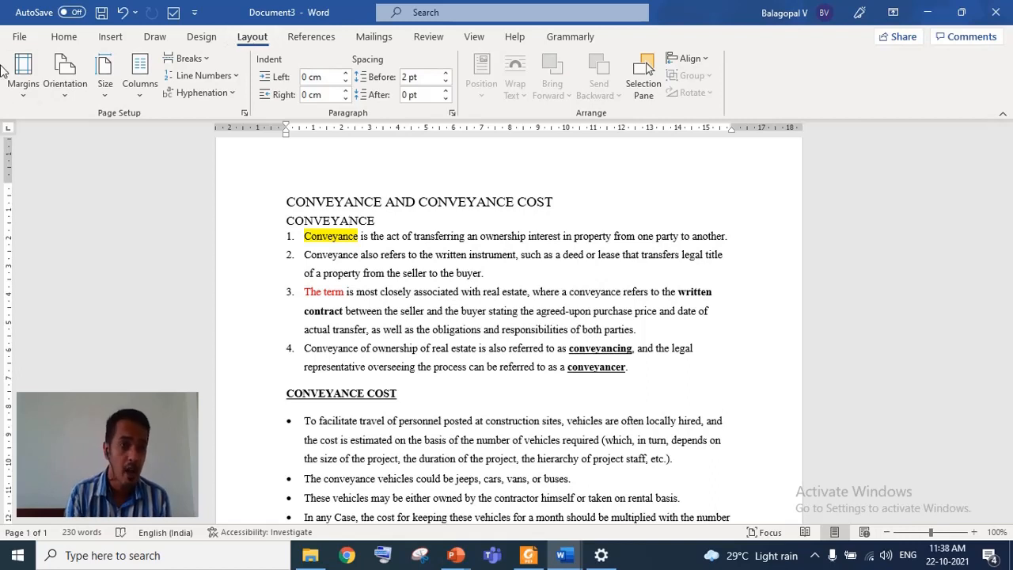
- Switch the page orientation to Landscape and back to Portrait
click(21, 102)
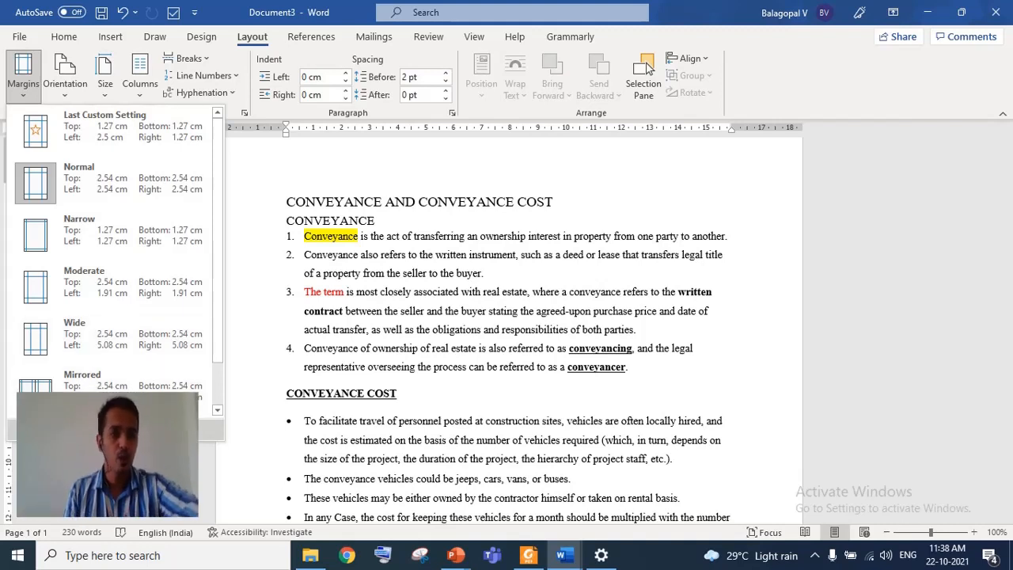
click(71, 85)
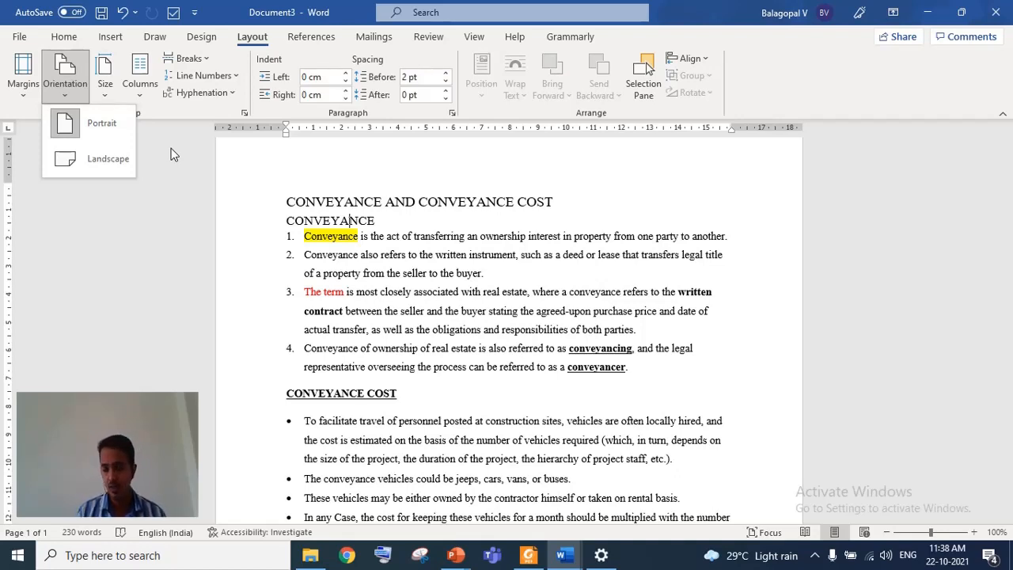
click(99, 159)
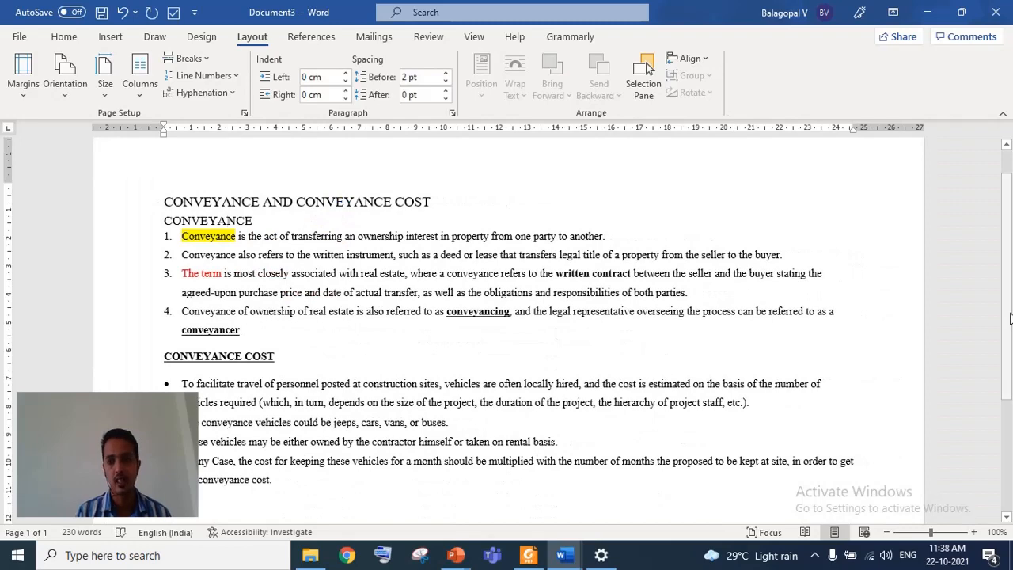
scroll(1009, 271, up, 1)
scroll(1008, 271, down, 5)
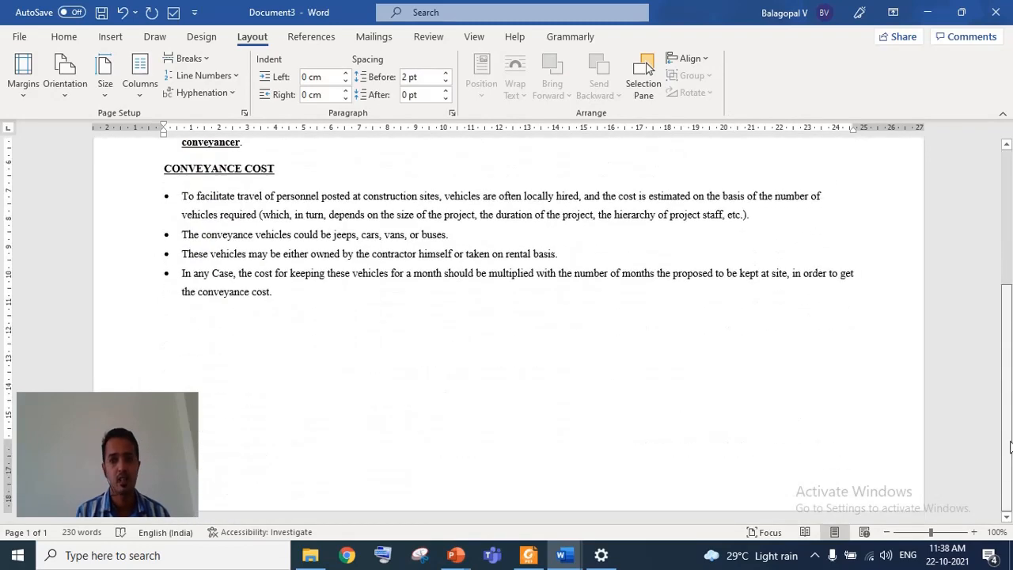
scroll(1008, 314, up, 5)
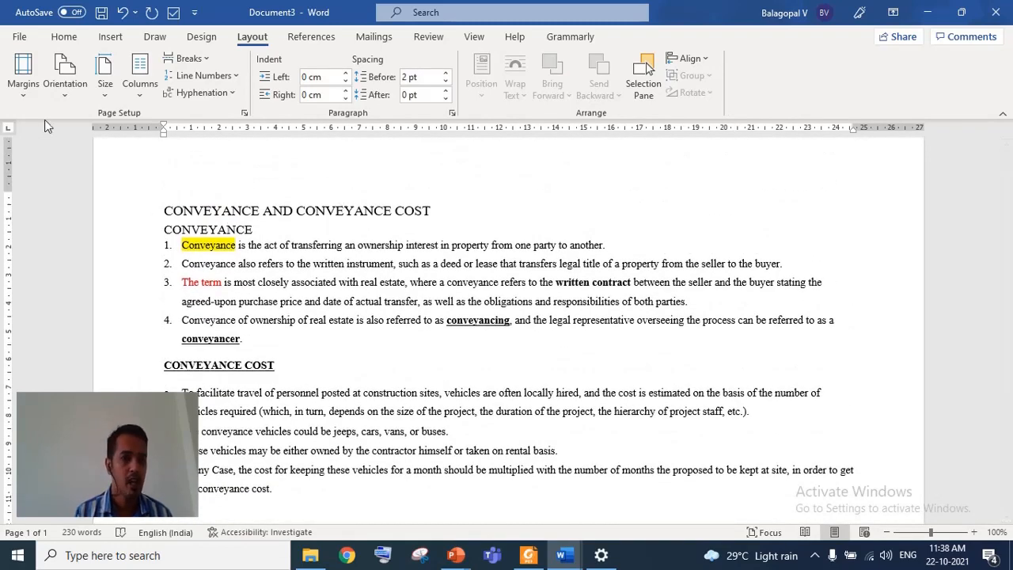
click(60, 95)
click(82, 125)
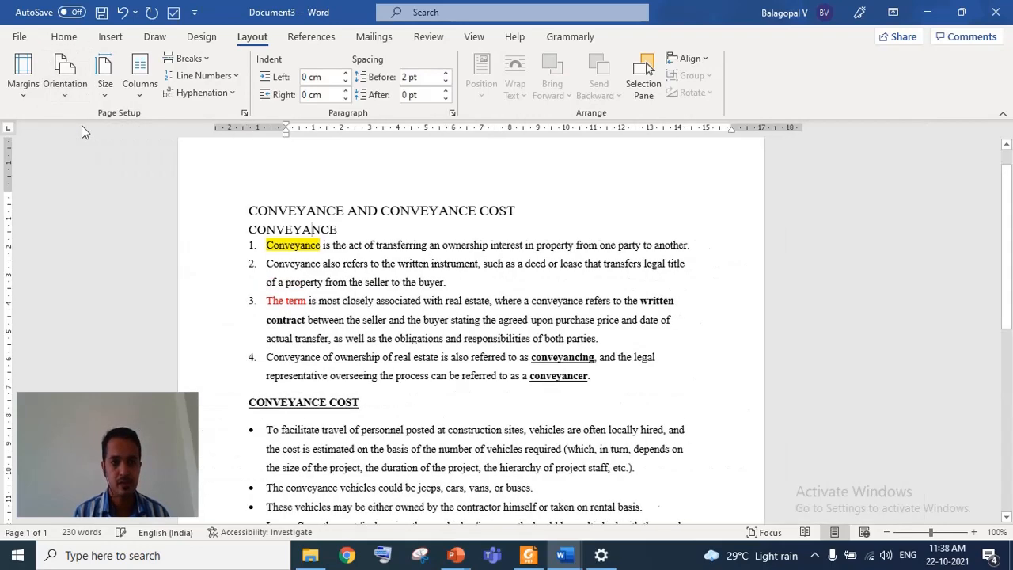
- Browse the page size and column options without applying either
click(104, 92)
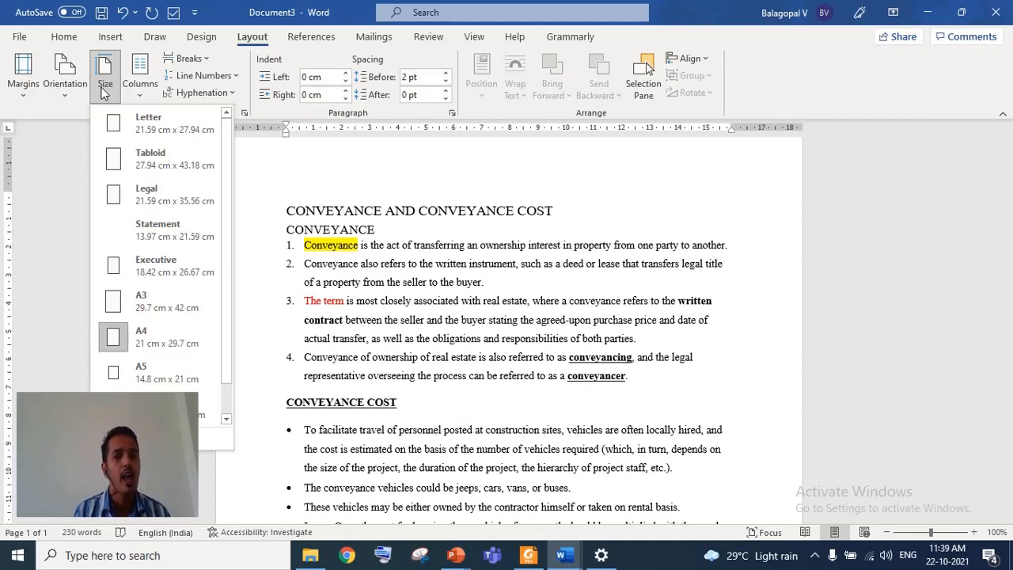
click(143, 93)
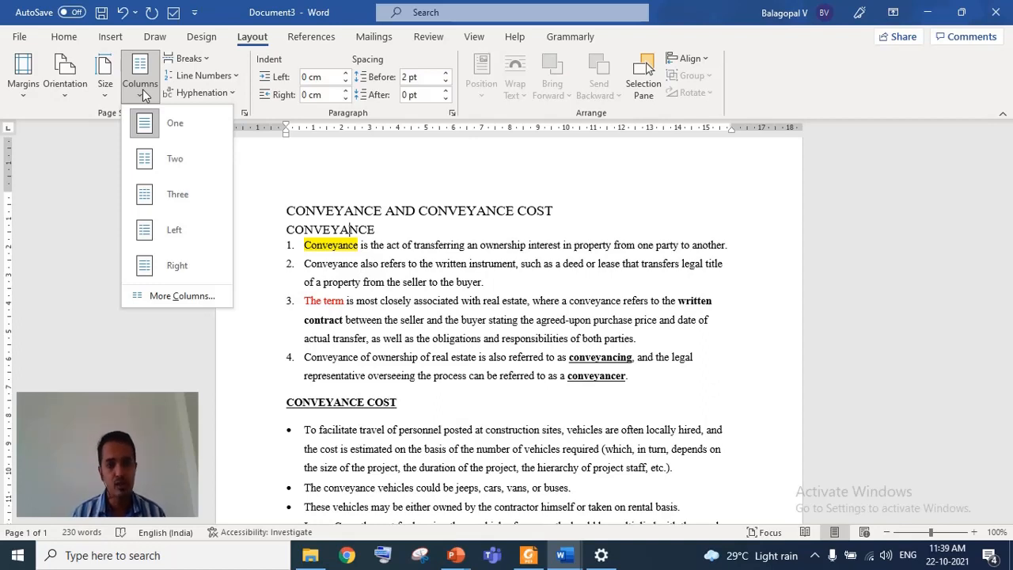
click(344, 294)
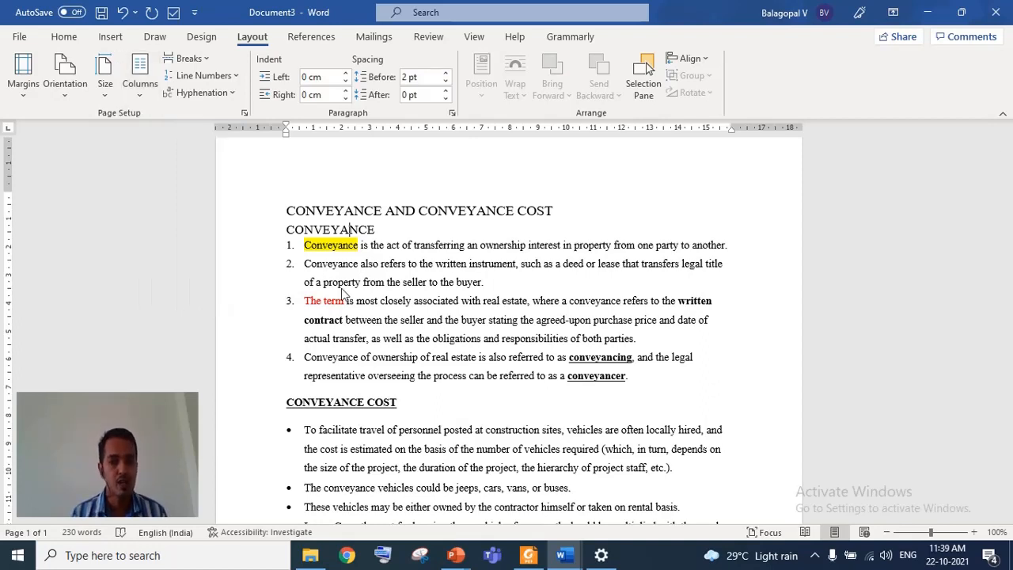
- Select the numbered list, split it into two columns, and undo the column change
drag(303, 244, 647, 379)
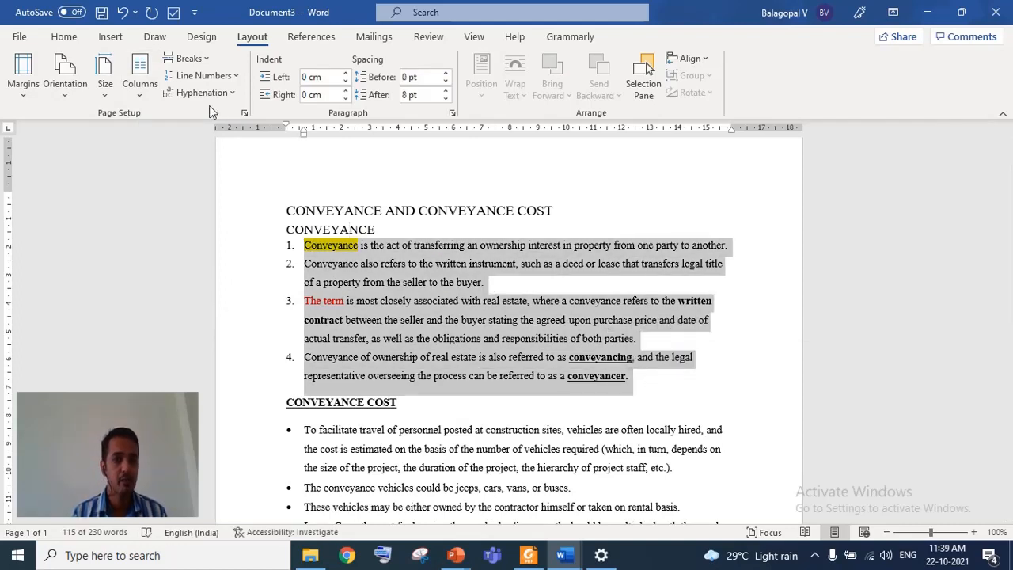
click(140, 87)
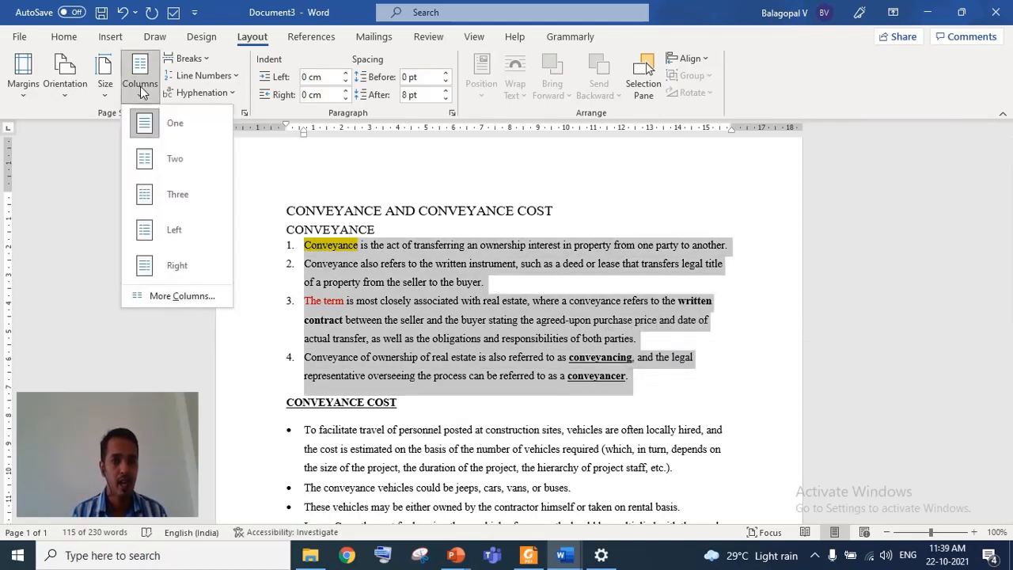
click(162, 154)
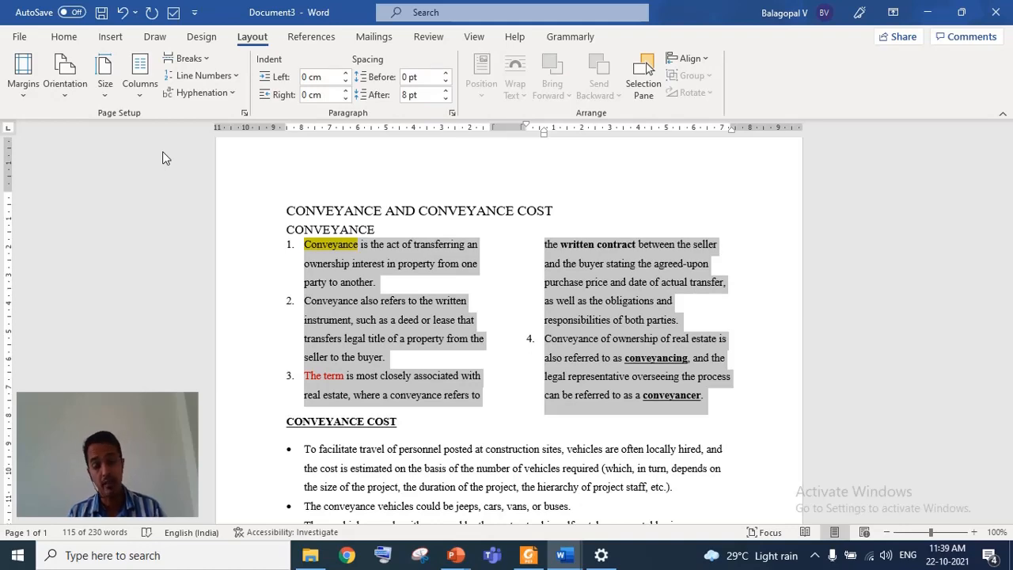
key(ctrl+z)
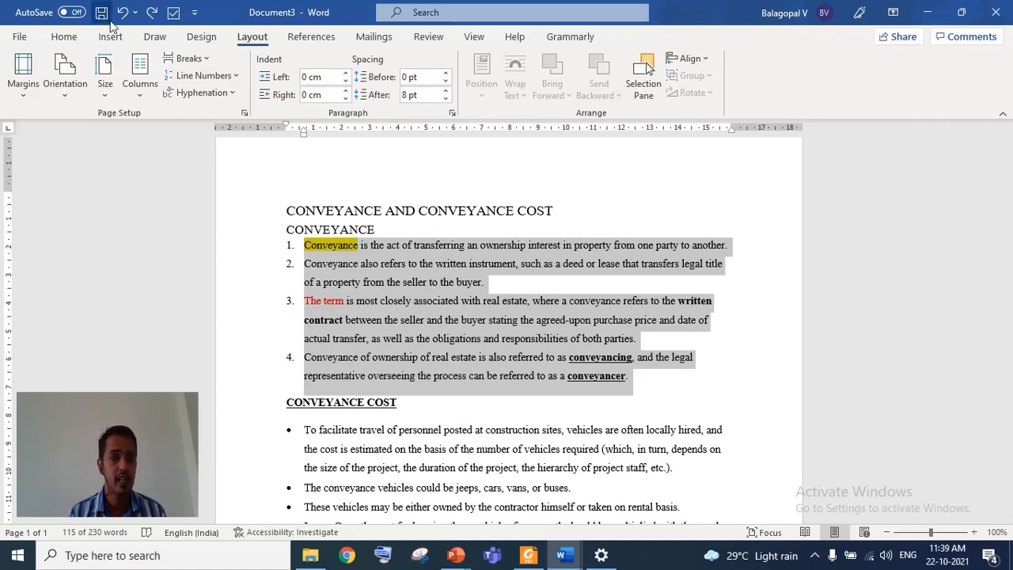
- Open the Create Source dialog for a new citation, set the source type to Journal Article, and close it without adding a source
click(311, 37)
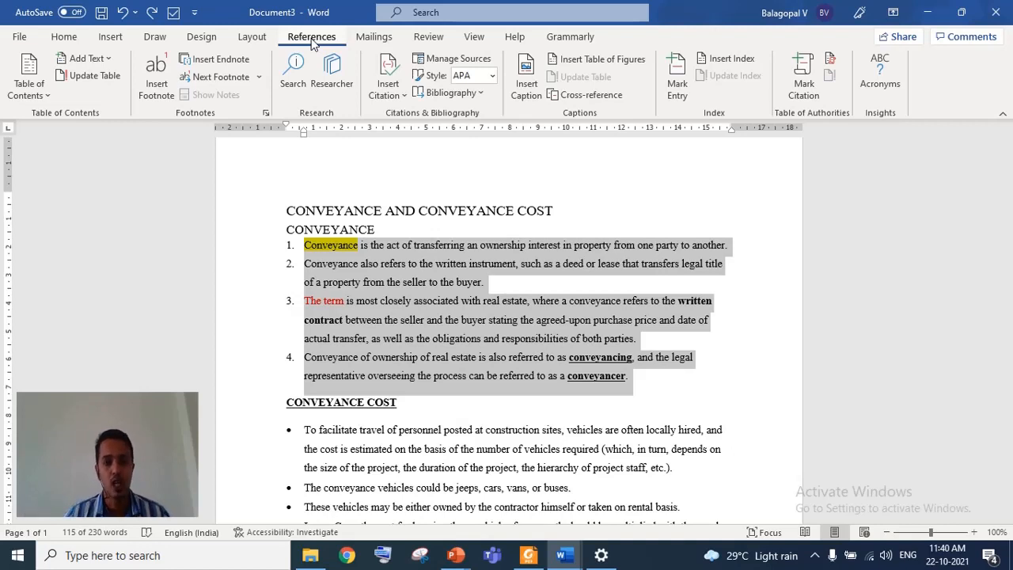
click(402, 93)
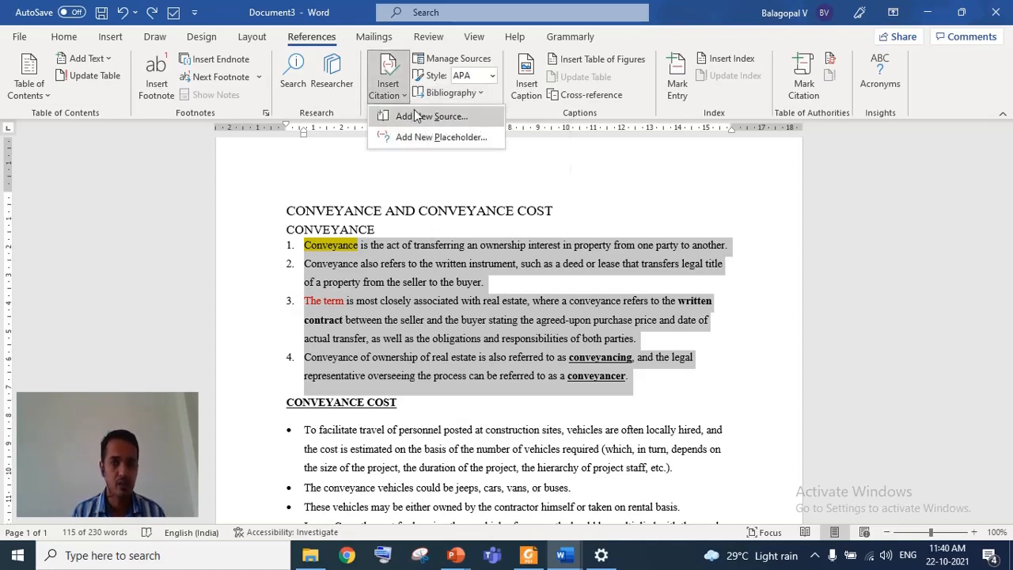
click(414, 117)
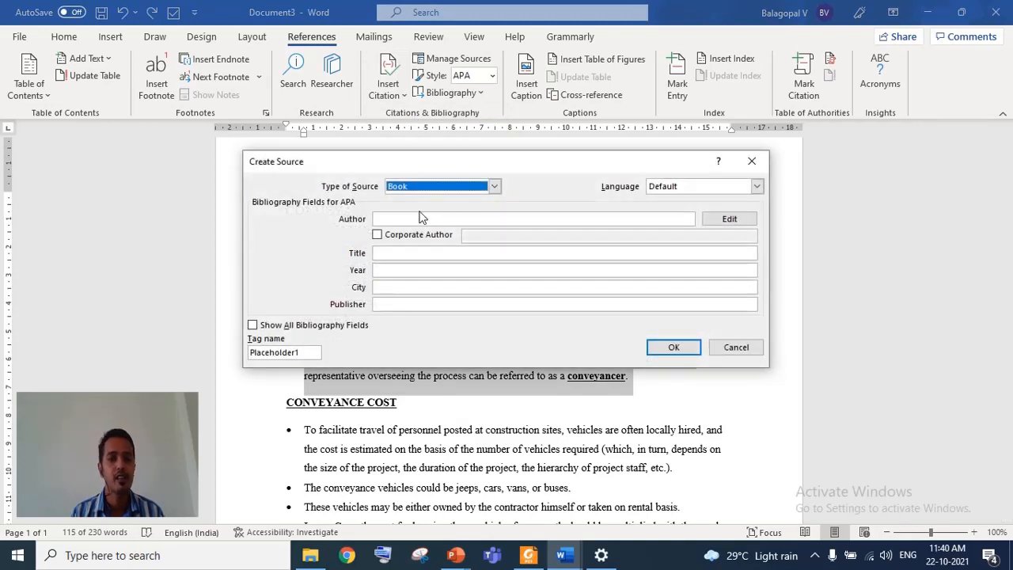
click(414, 191)
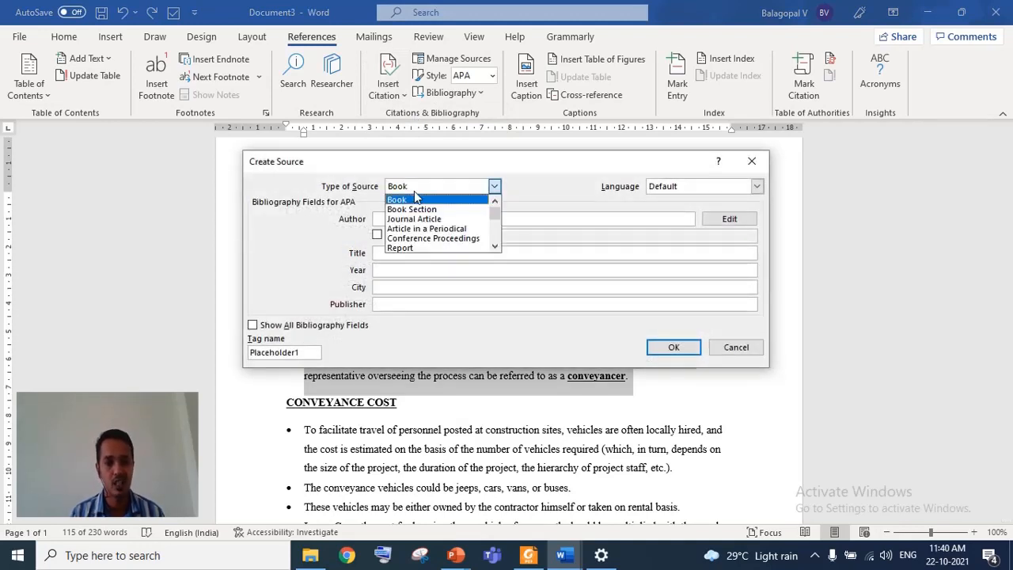
click(417, 219)
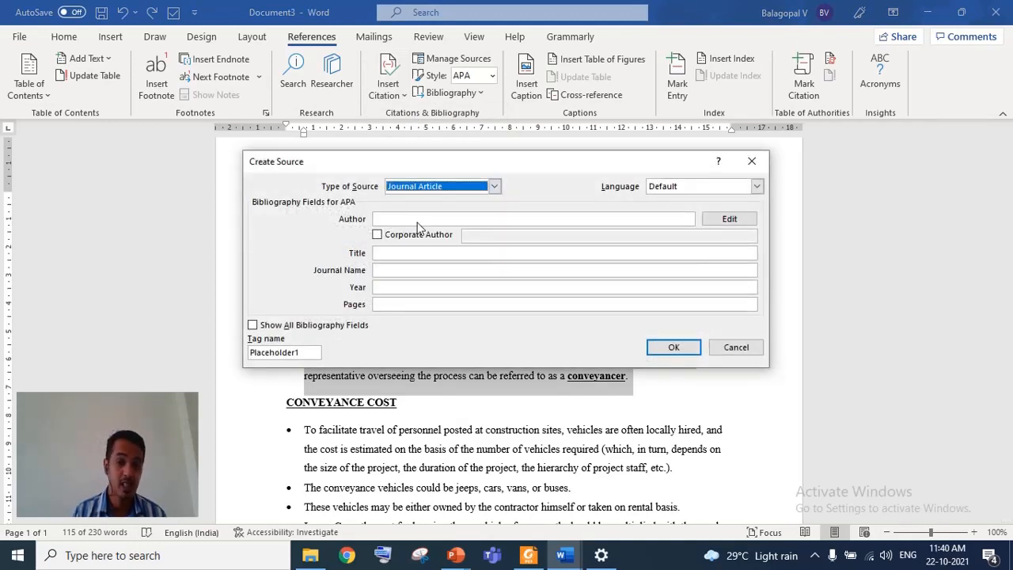
click(417, 222)
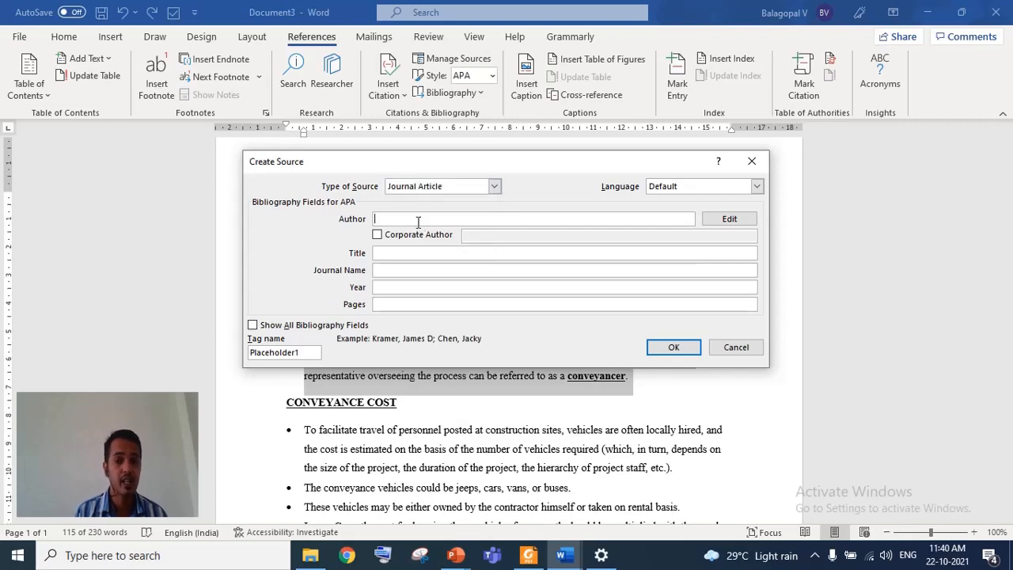
click(393, 254)
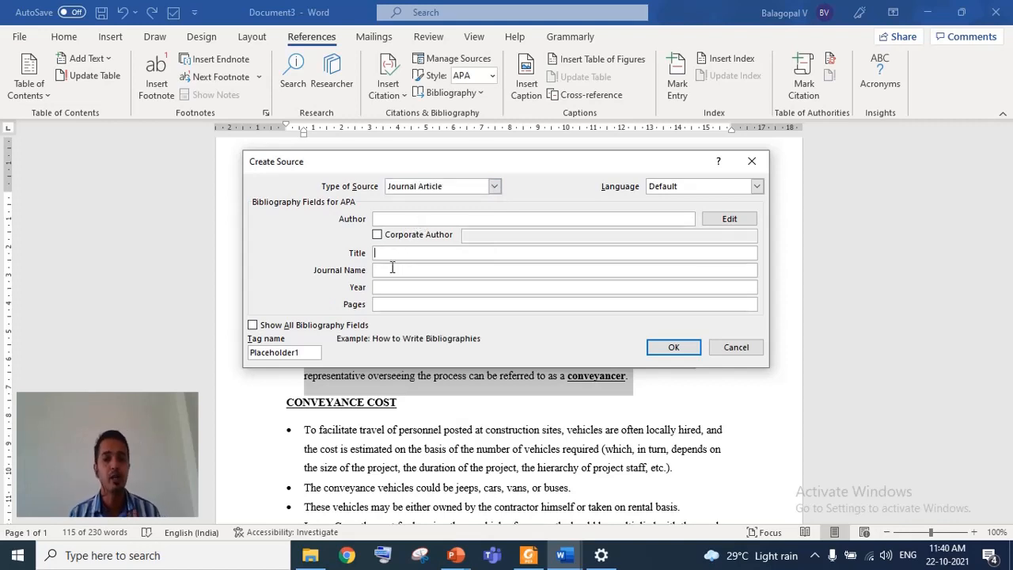
click(392, 269)
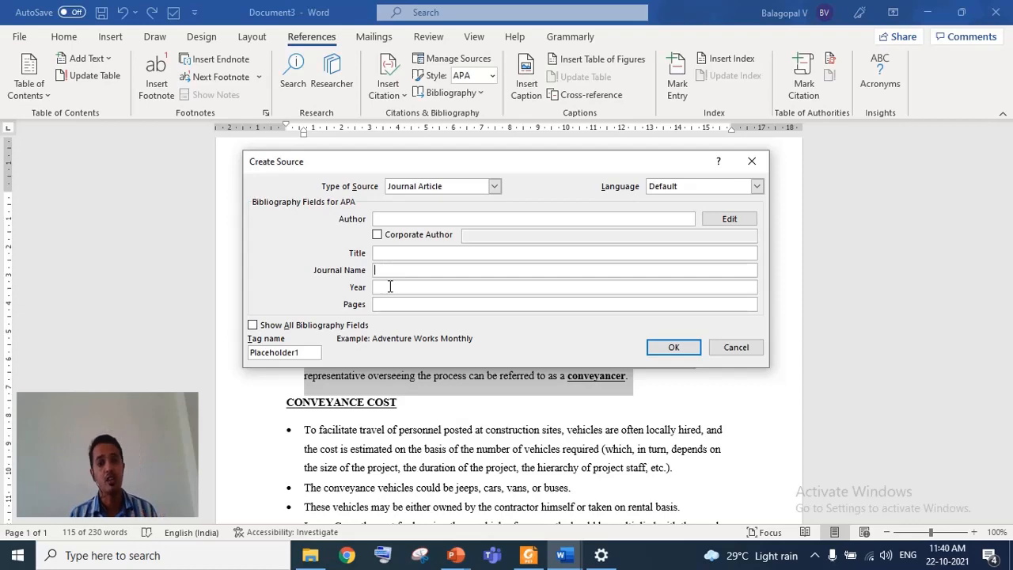
click(751, 162)
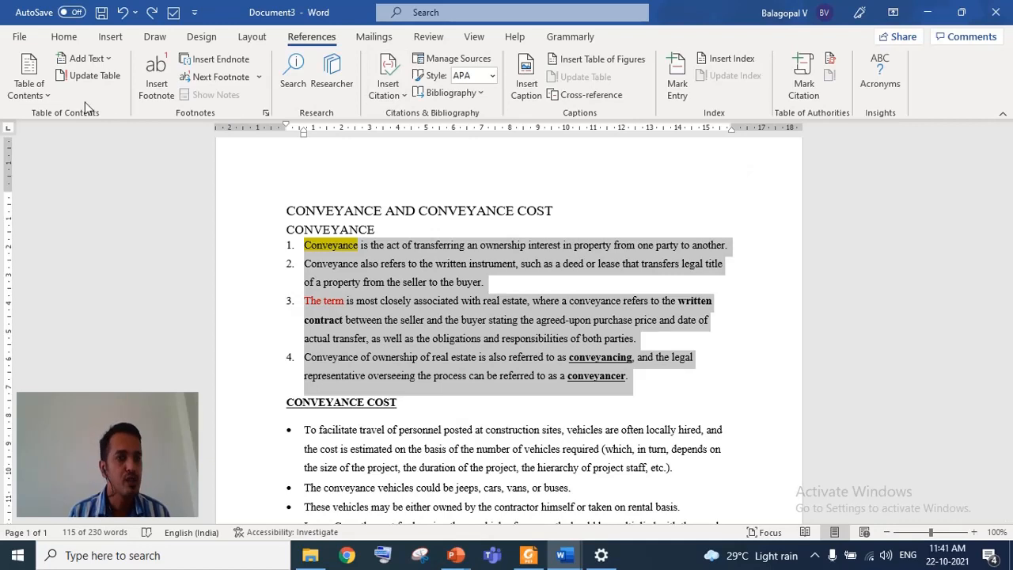
- Browse the built-in table of contents gallery without inserting a table
click(44, 97)
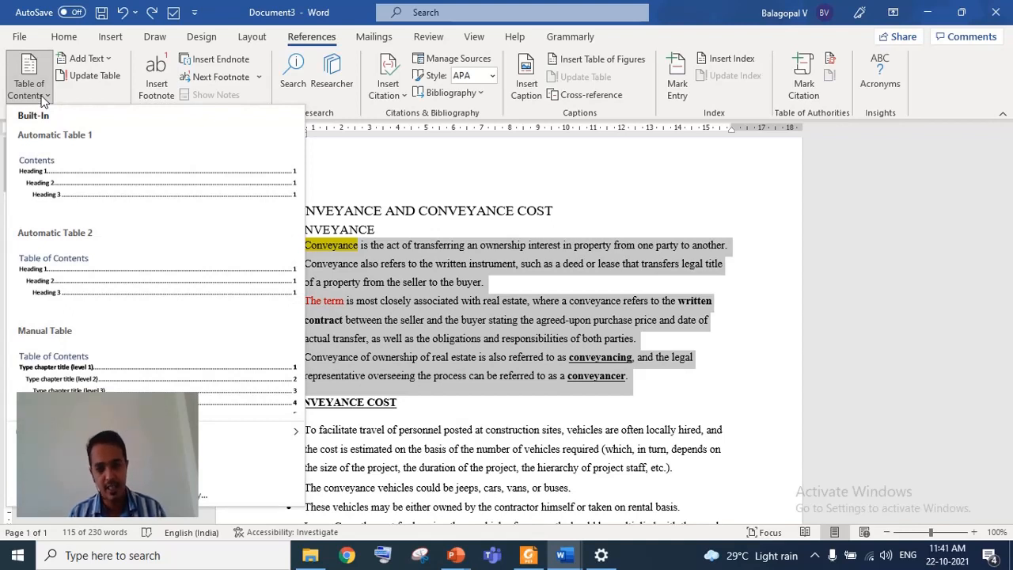
click(928, 248)
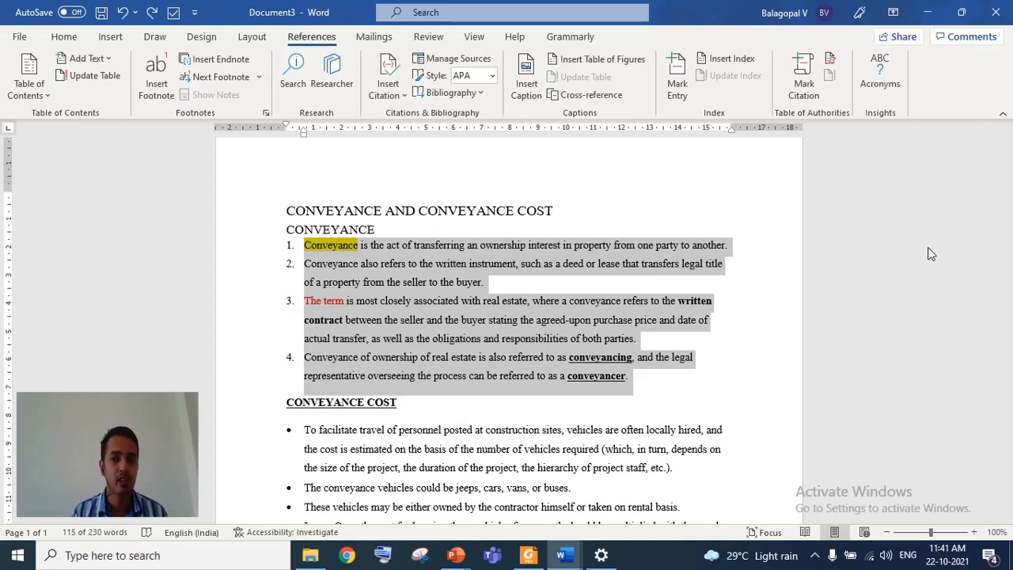
click(32, 91)
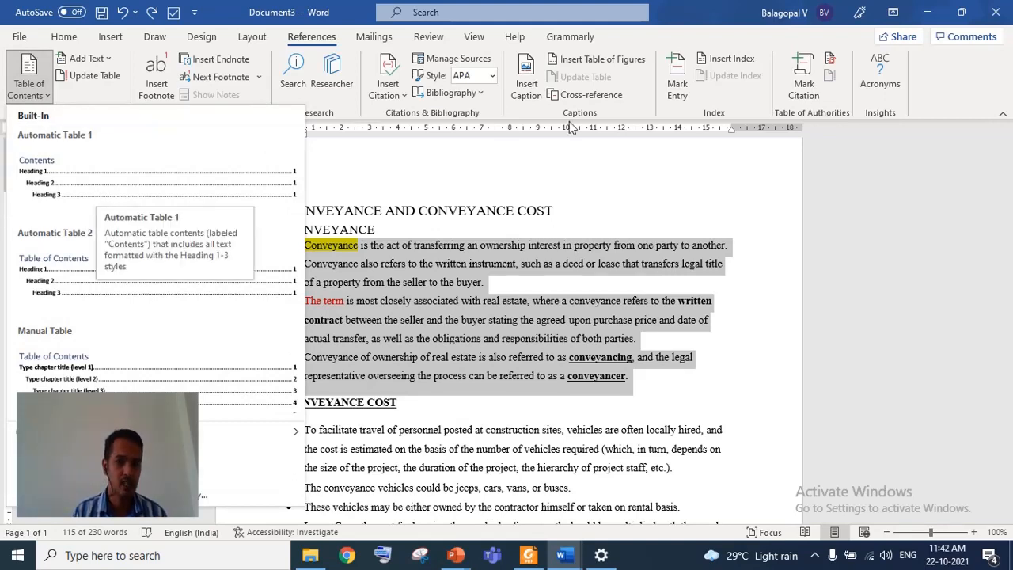
click(546, 178)
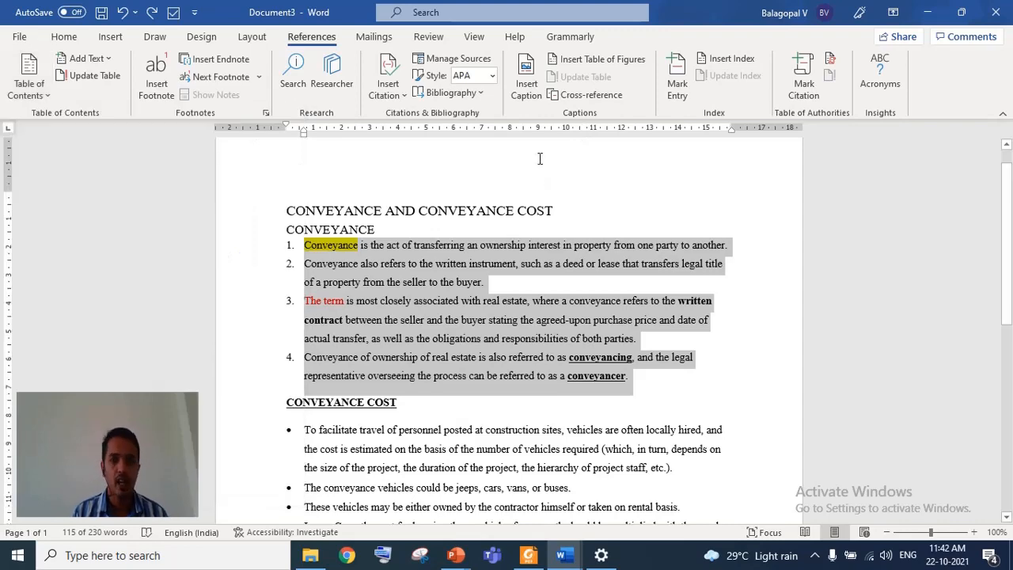
- Turn on Track Changes for the document
click(376, 41)
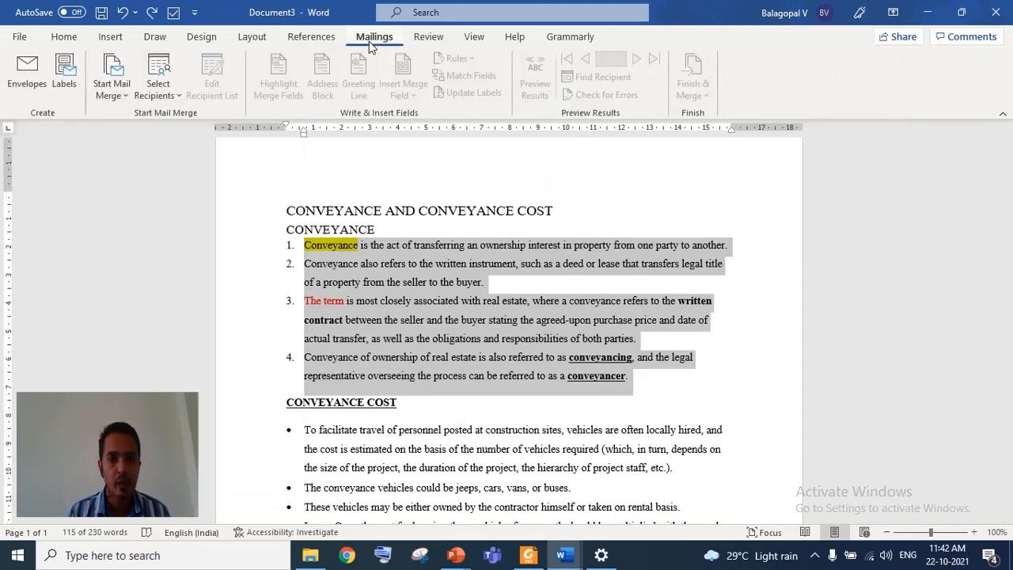
click(420, 42)
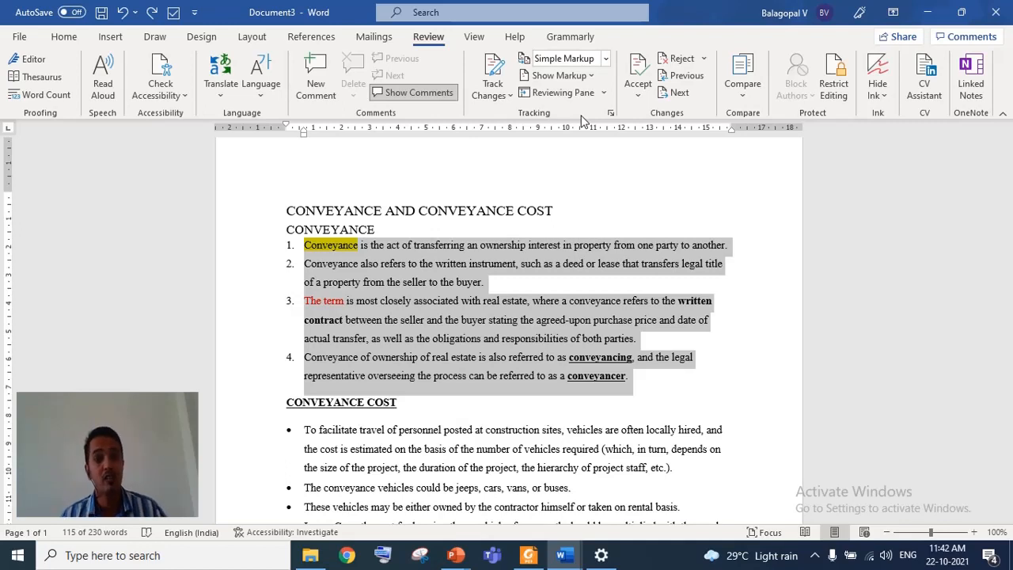
click(506, 95)
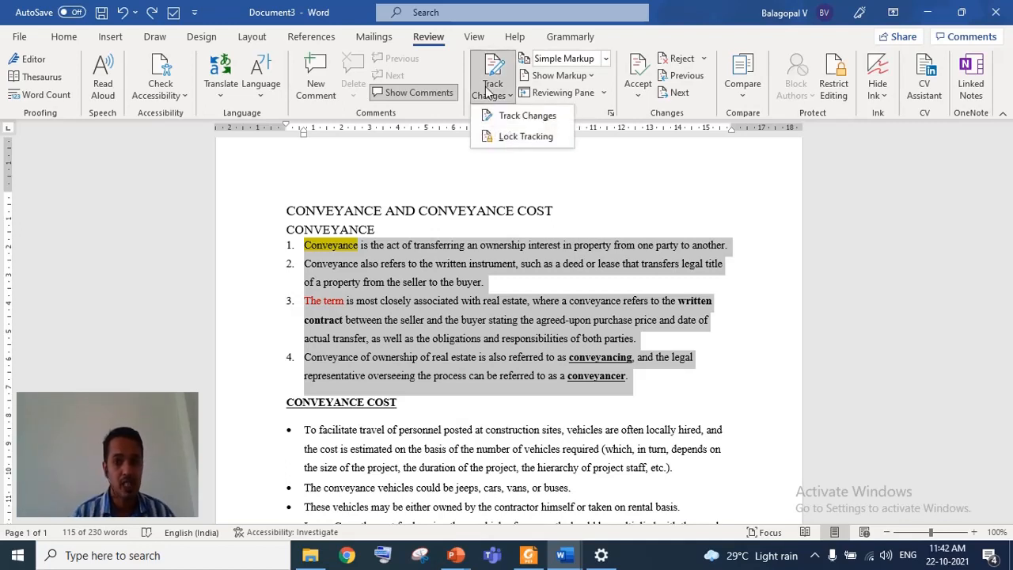
click(507, 116)
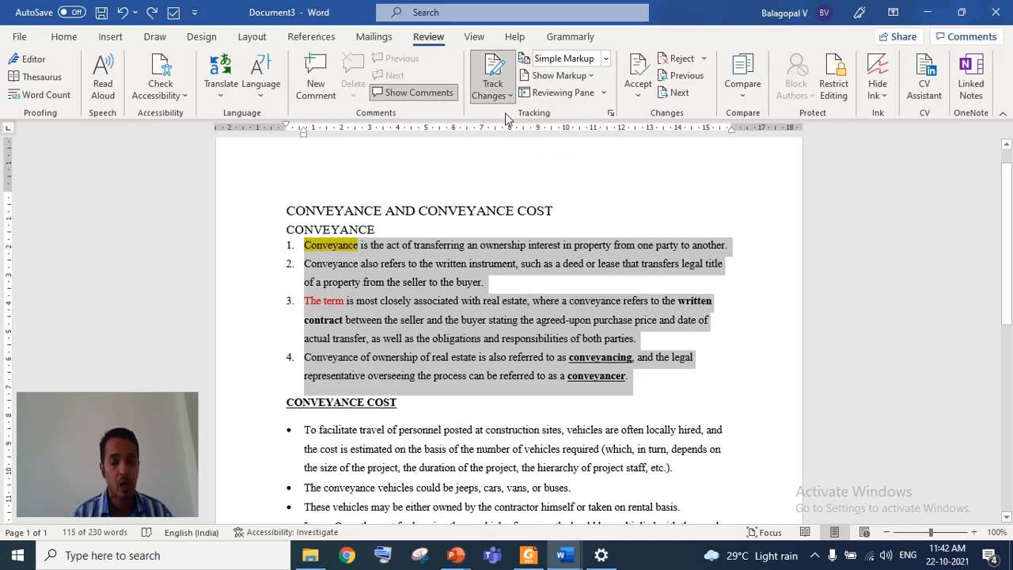
- Set the tracked-changes markup display to No Markup, trying All Markup on the way
click(574, 62)
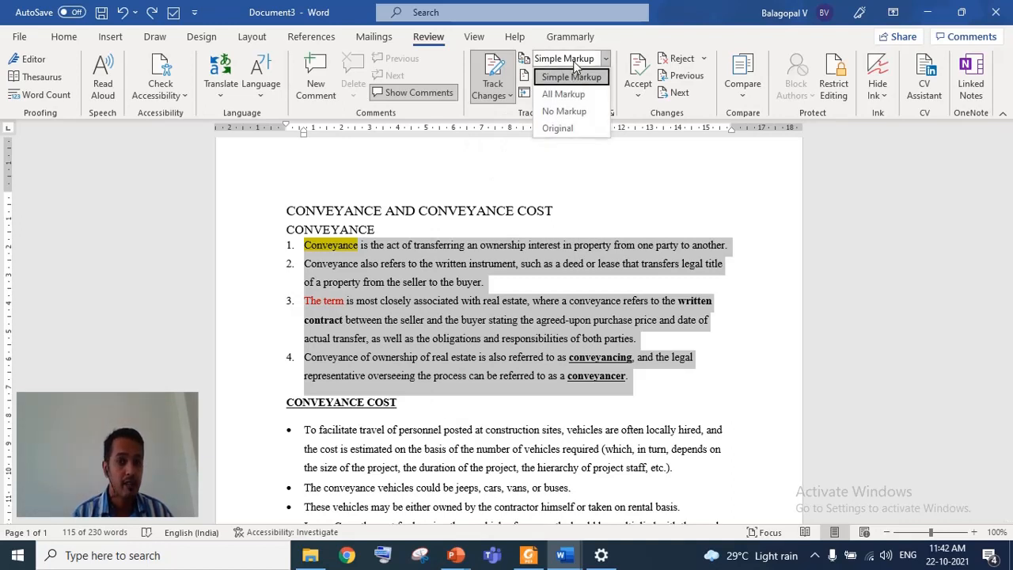
click(565, 95)
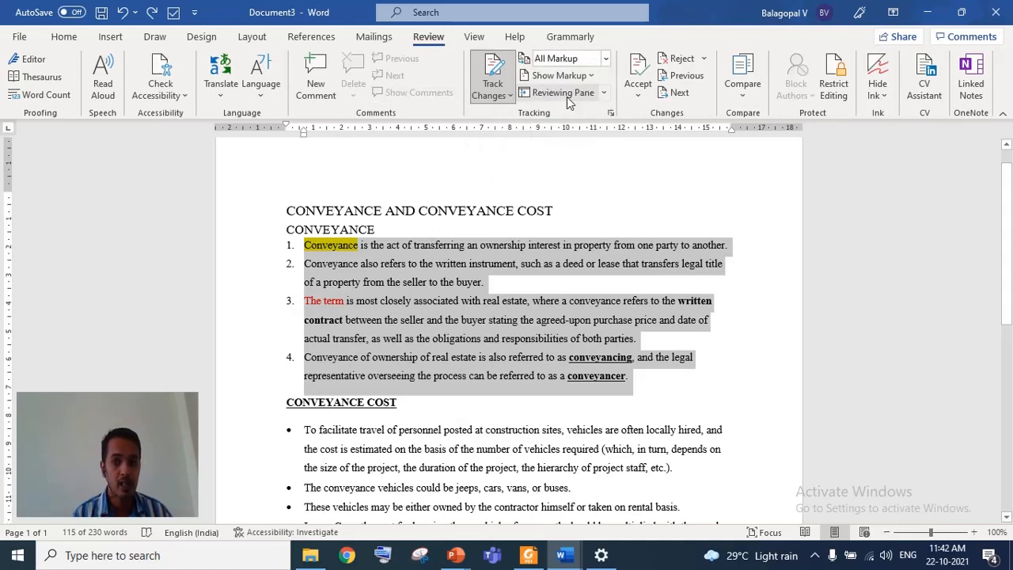
click(480, 340)
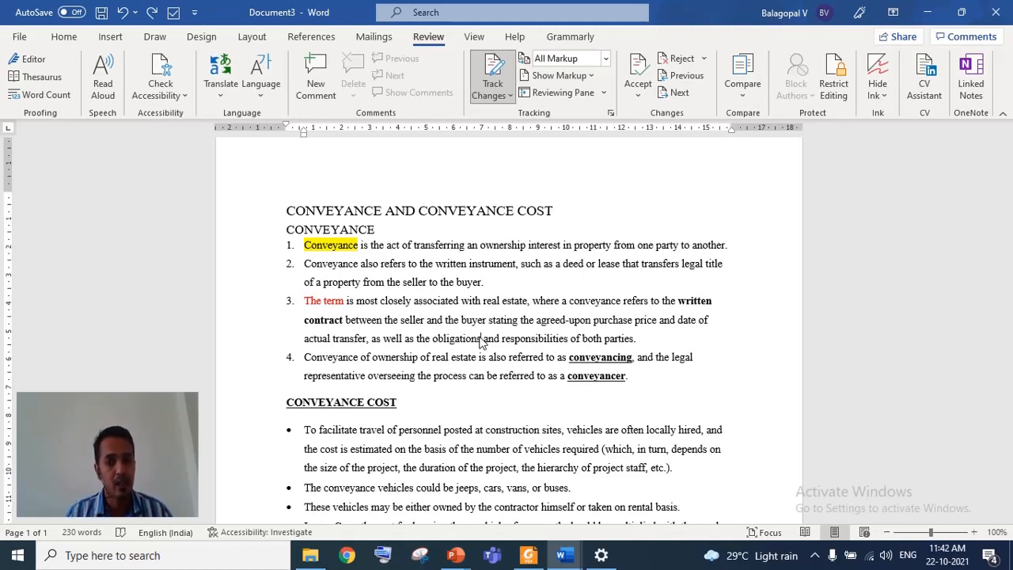
click(578, 61)
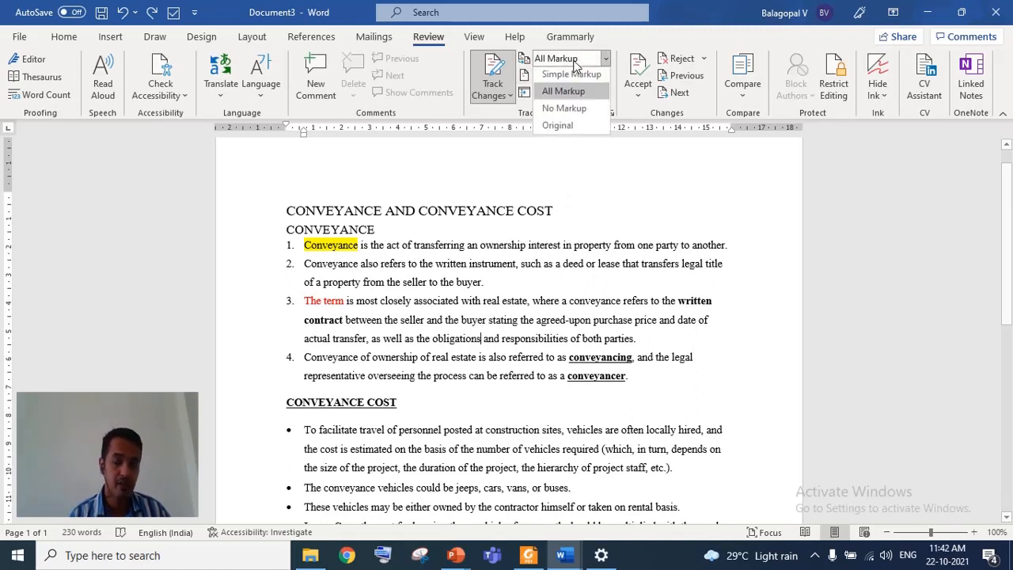
click(565, 111)
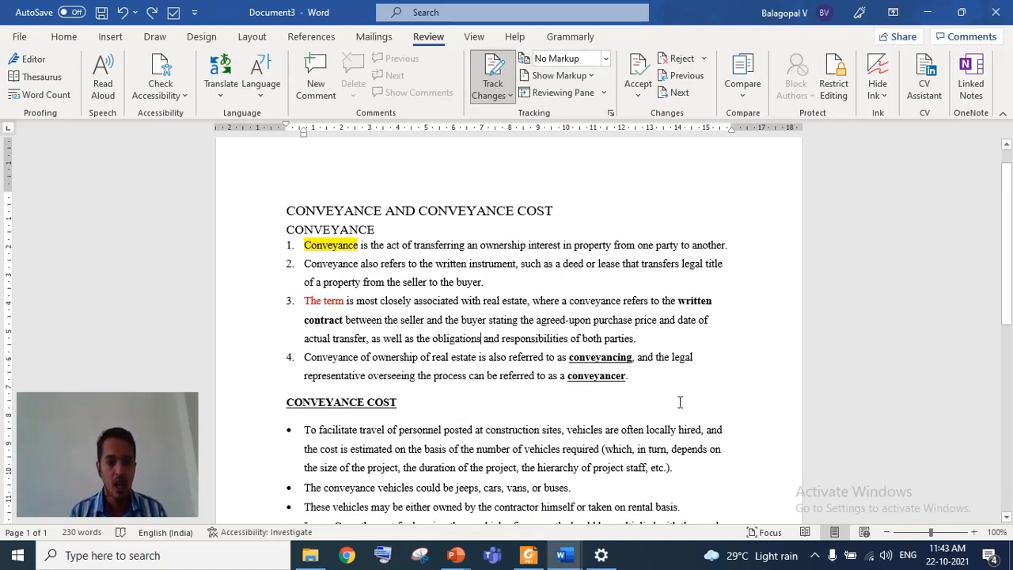
- Insert the text sdsdsds after the last numbered item as a tracked change, viewing it under All Markup before returning to No Markup
text(sdsdsds)
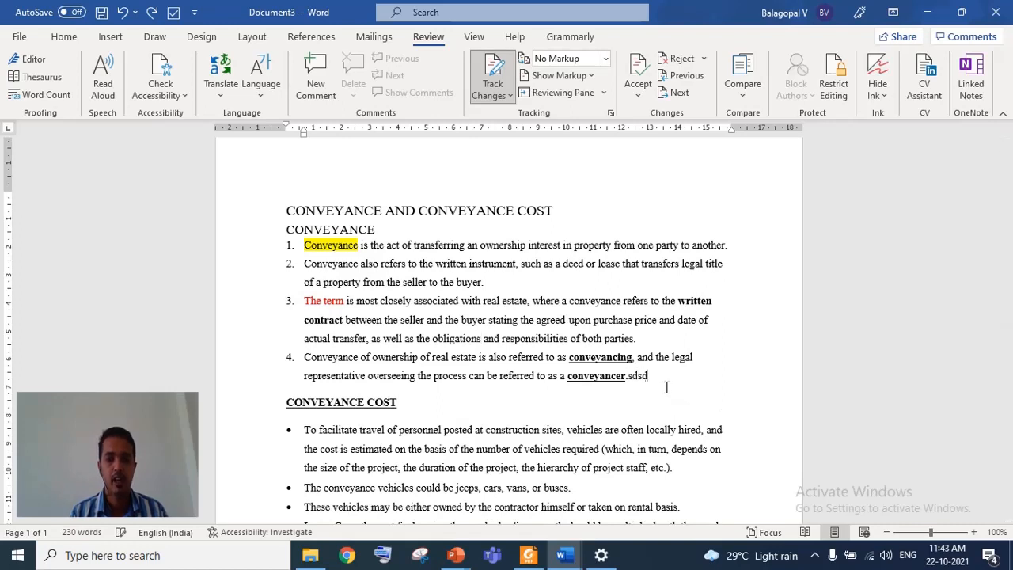
click(558, 64)
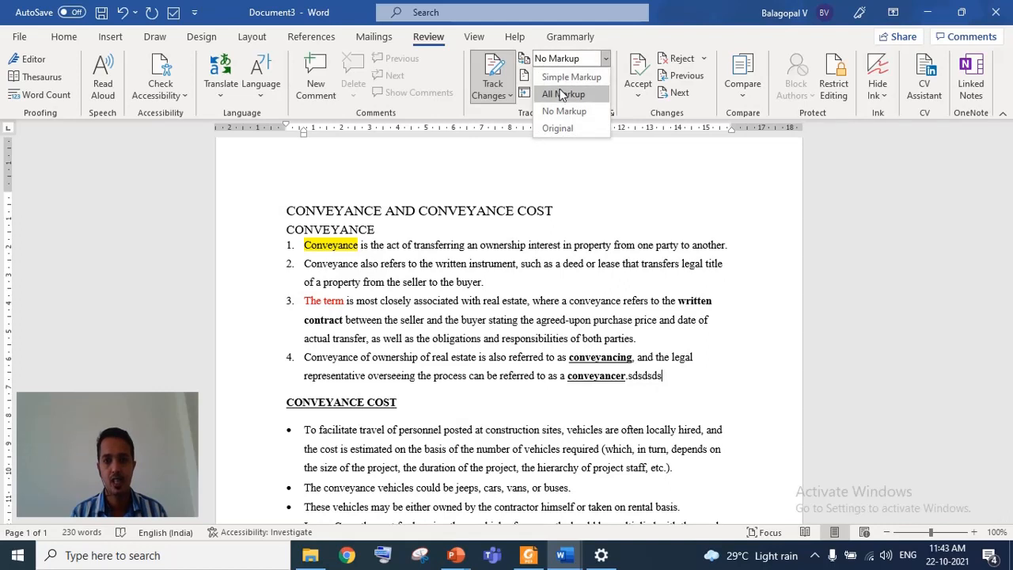
click(562, 94)
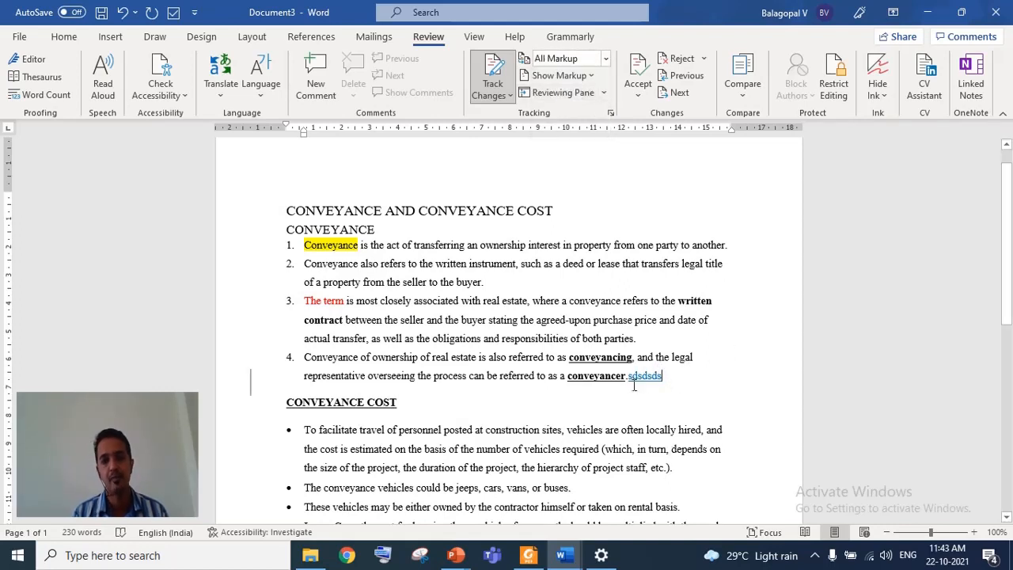
mouse_move(636, 385)
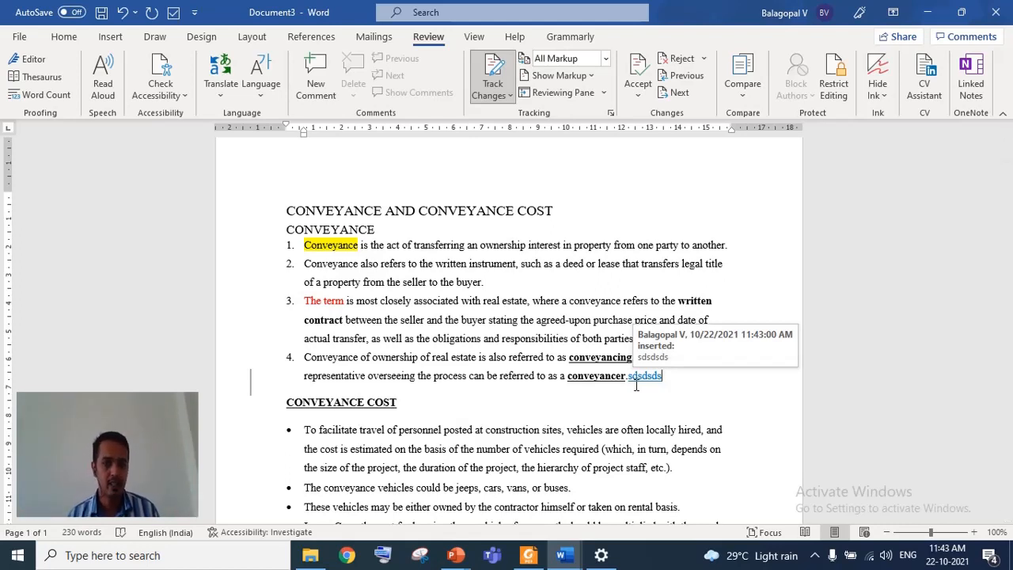
click(559, 62)
click(557, 114)
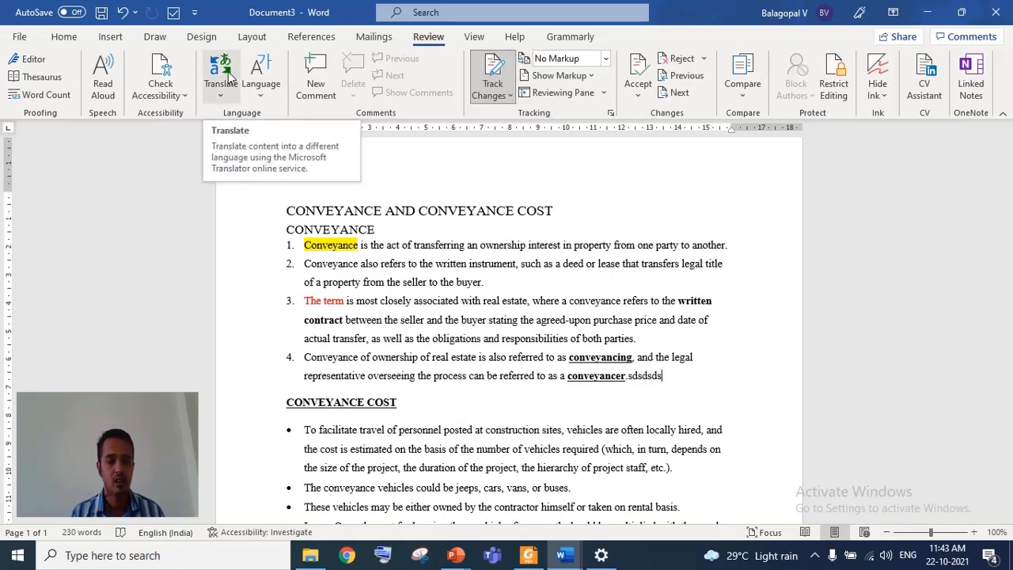
- Scroll through the document and view it in Read Mode before returning to the normal layout
click(416, 278)
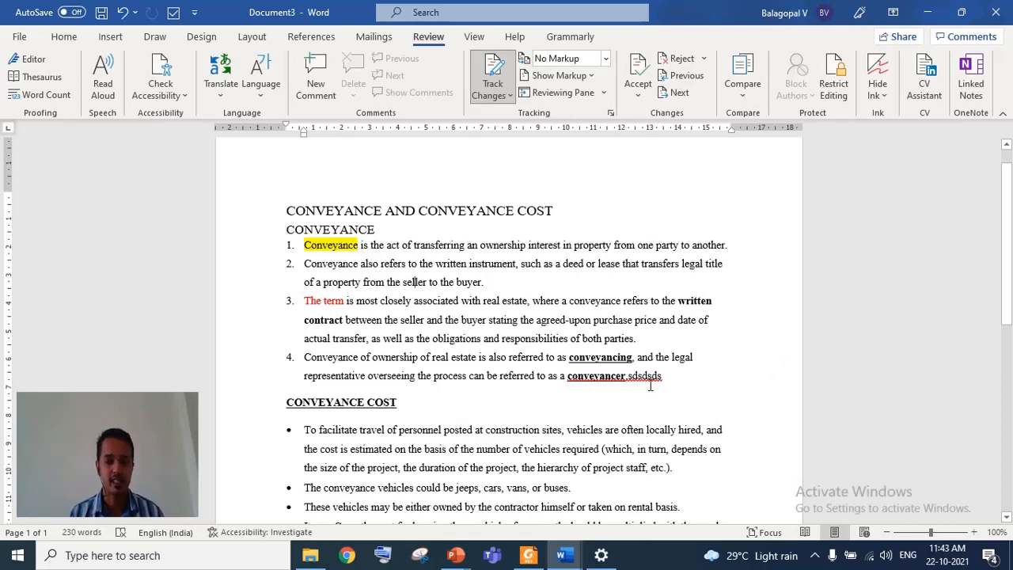
scroll(635, 380, down, 5)
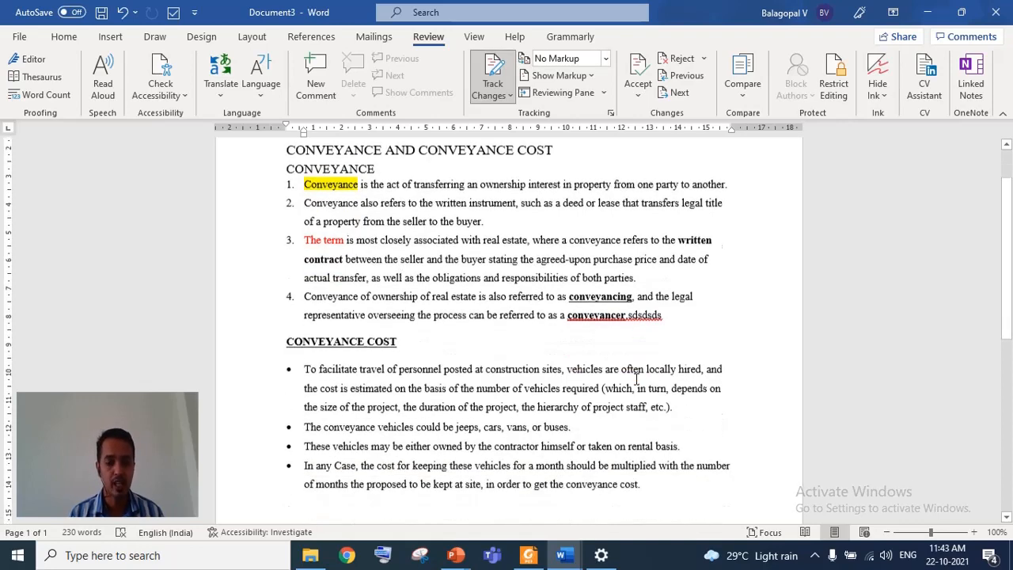
scroll(636, 379, down, 6)
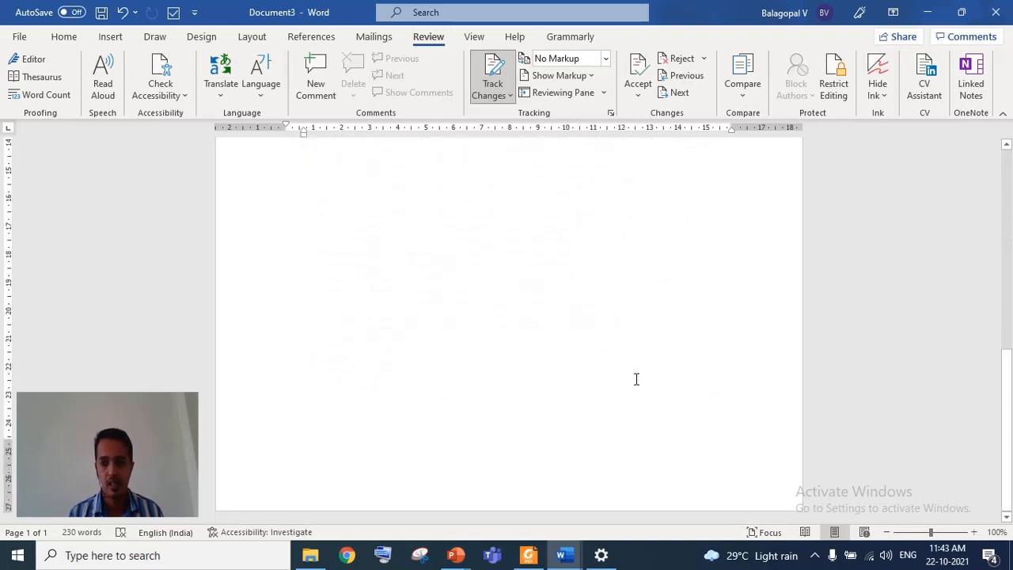
scroll(635, 379, up, 4)
scroll(636, 379, up, 1)
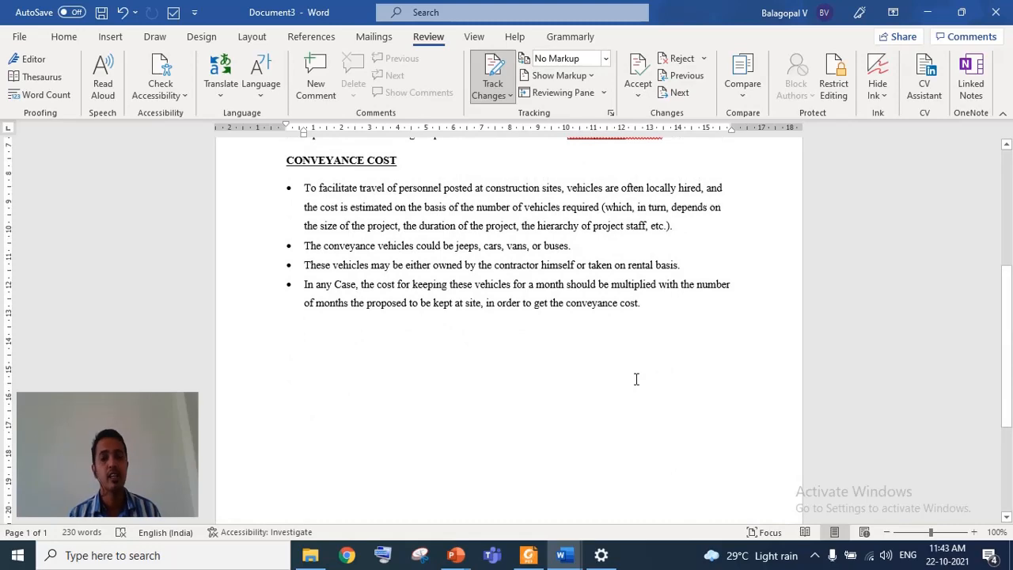
scroll(636, 378, up, 1)
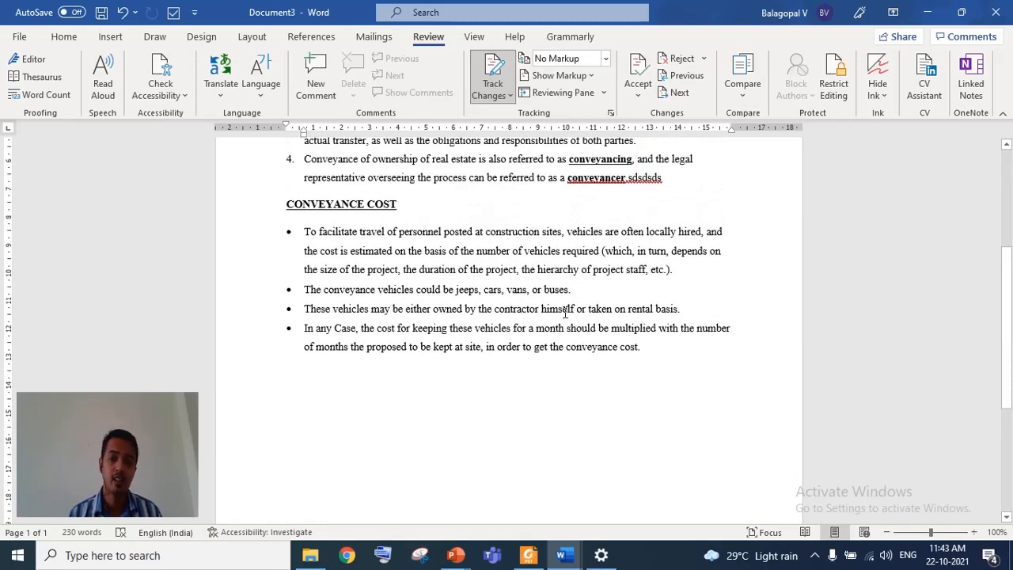
click(475, 38)
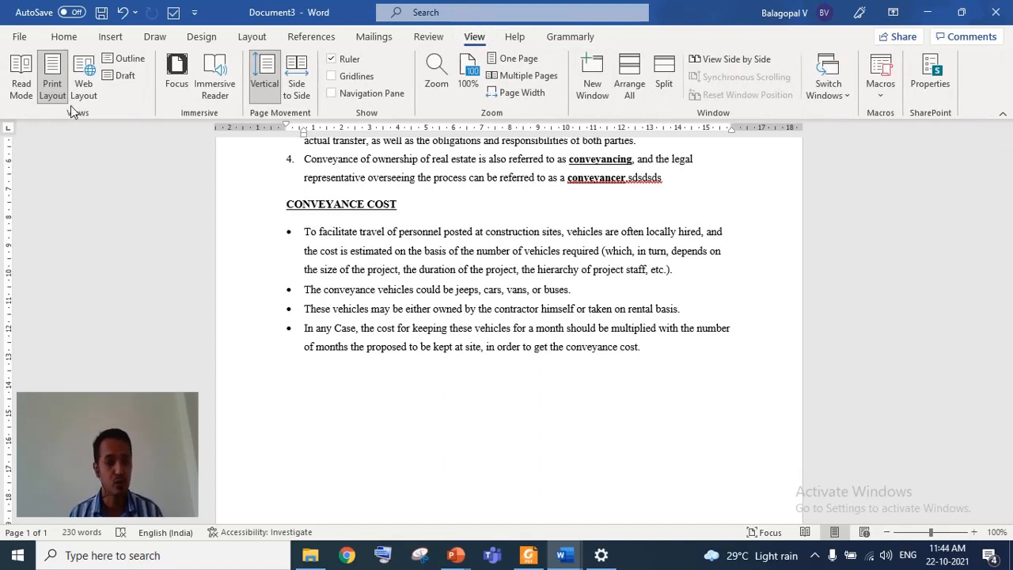
click(29, 86)
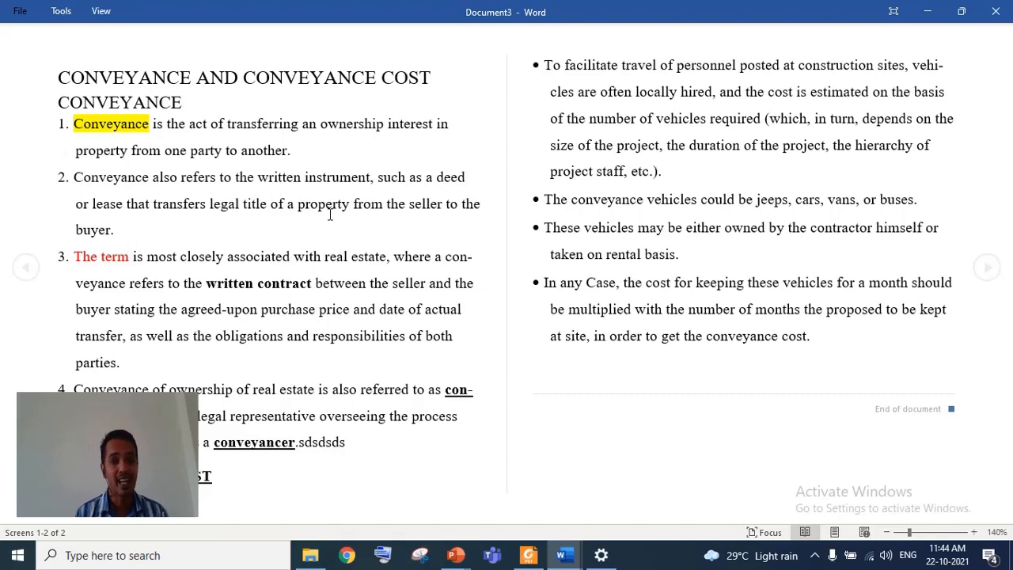
key(Escape)
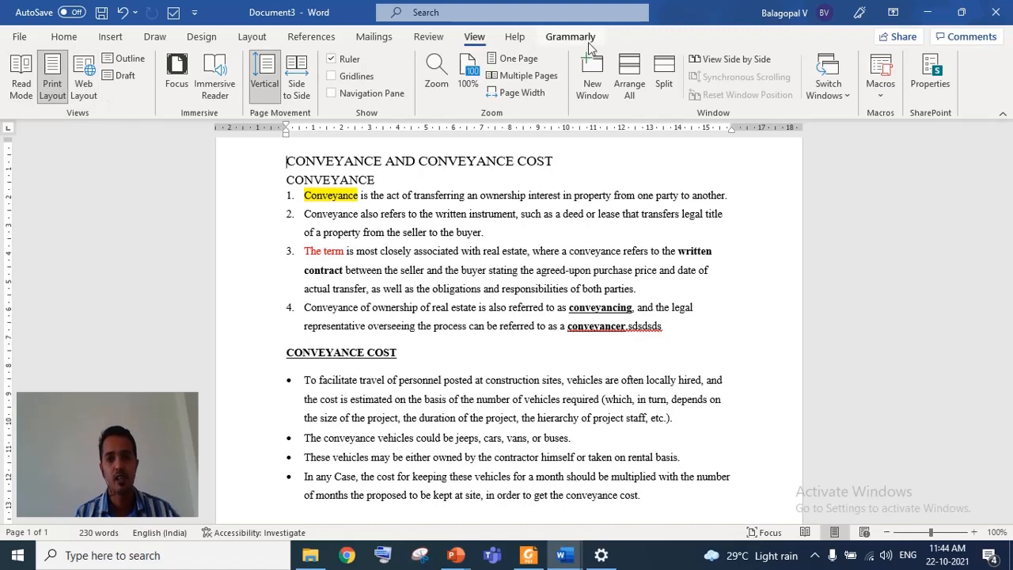
- Show the Help tools and briefly open the File backstage view
click(515, 38)
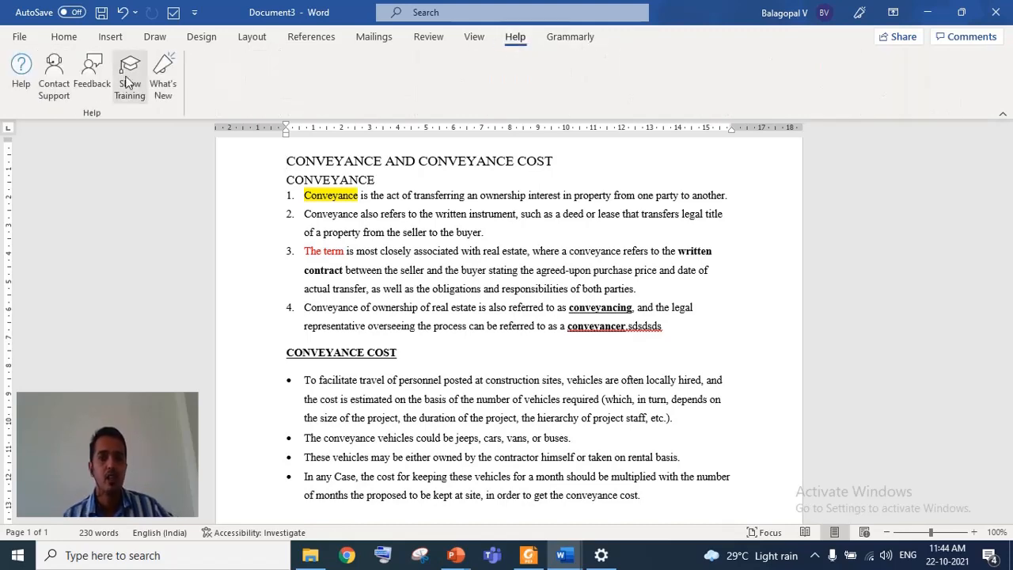
click(16, 40)
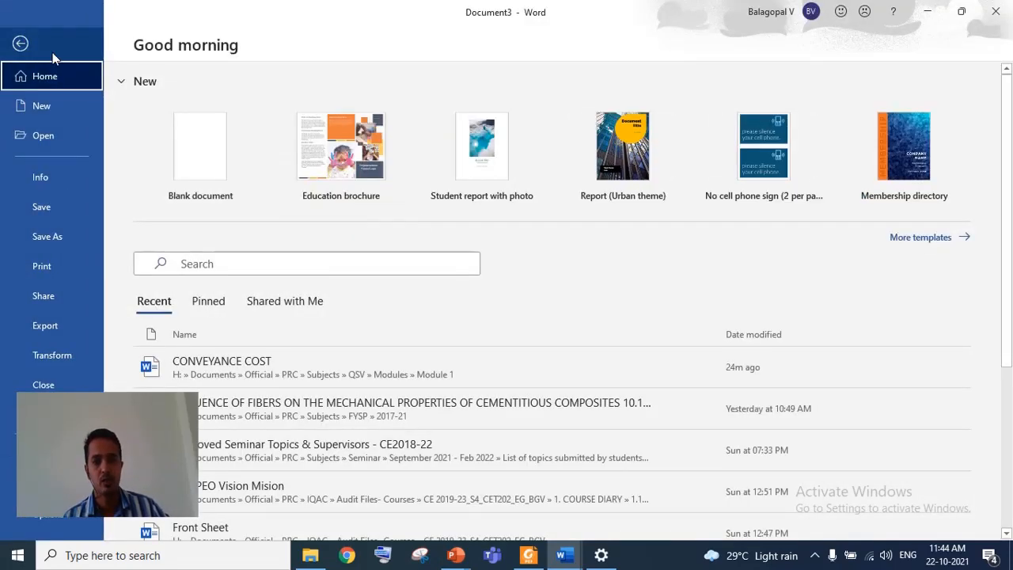
click(19, 46)
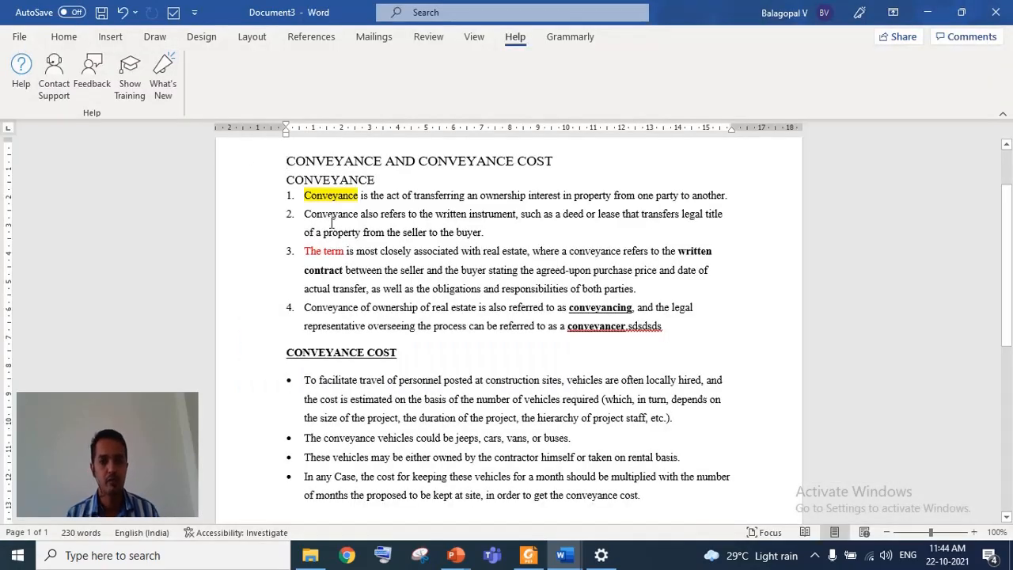
- Add a new comment on the four numbered Conveyance paragraphs and close the Revisions pane
drag(304, 195, 669, 325)
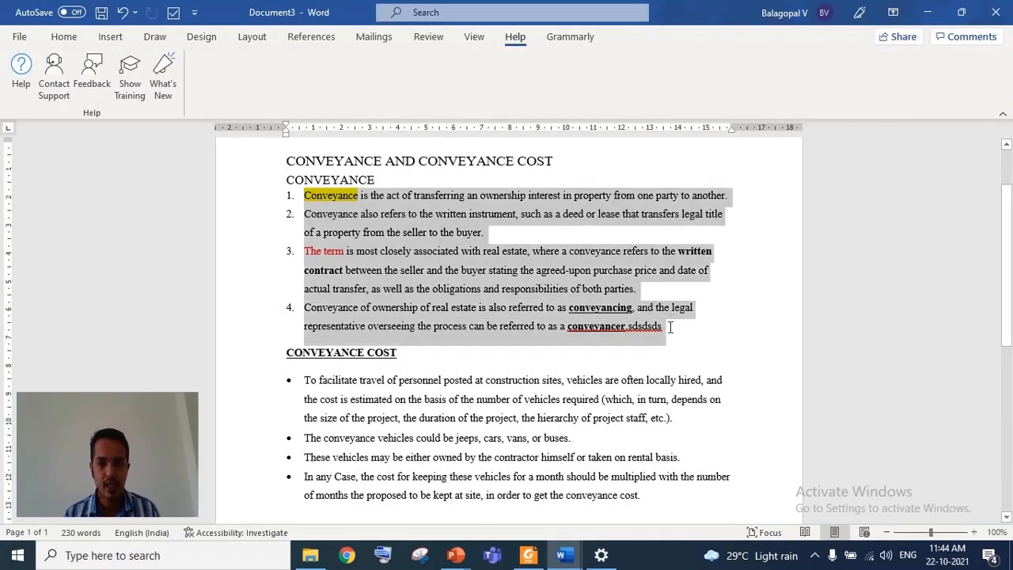
right_click(470, 208)
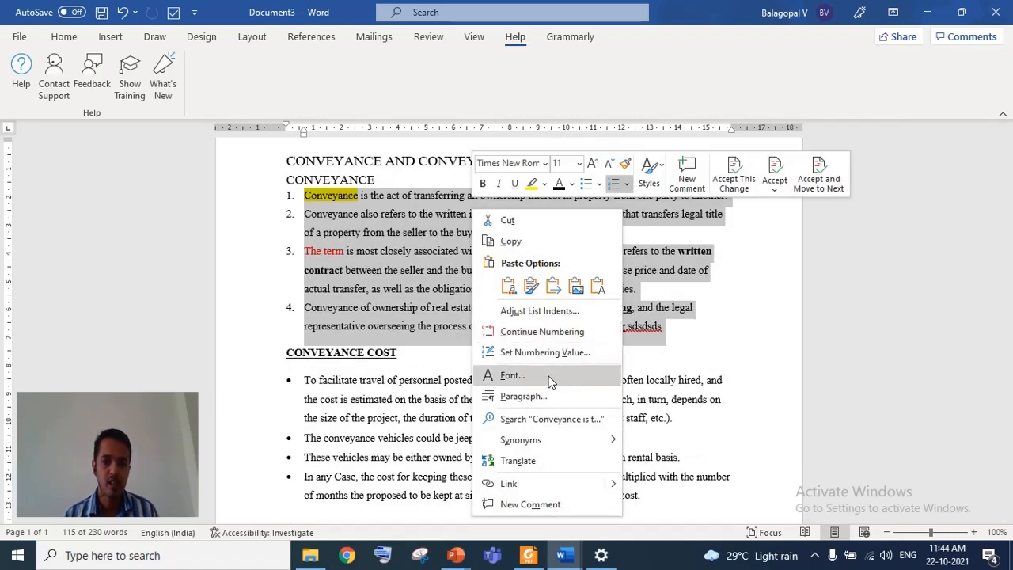
click(565, 505)
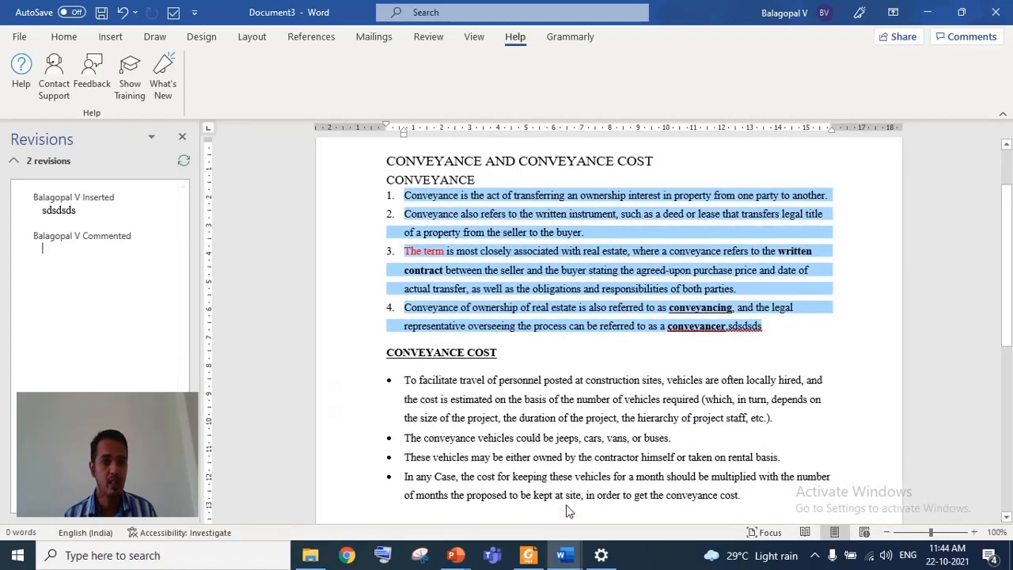
click(183, 139)
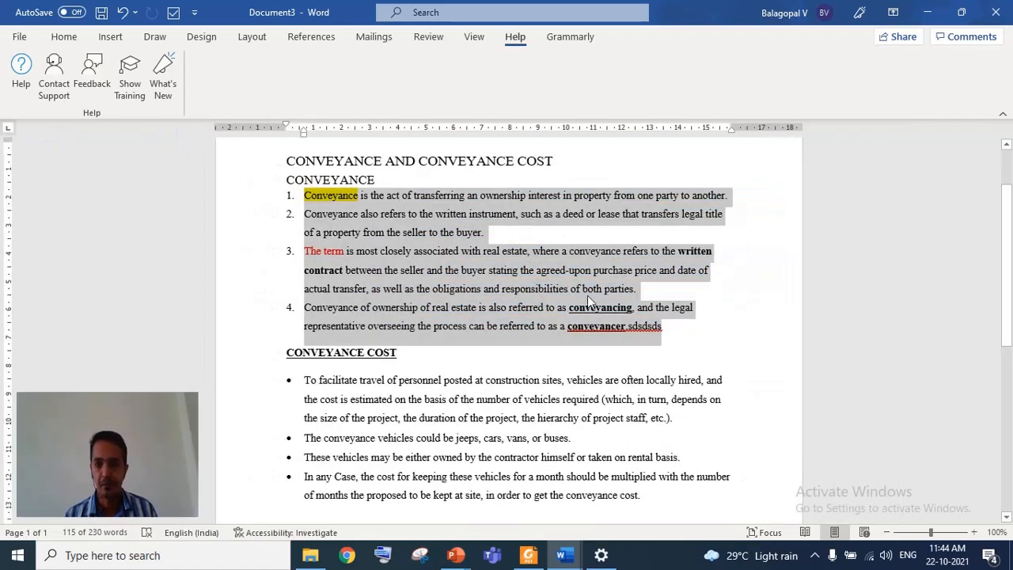
click(699, 351)
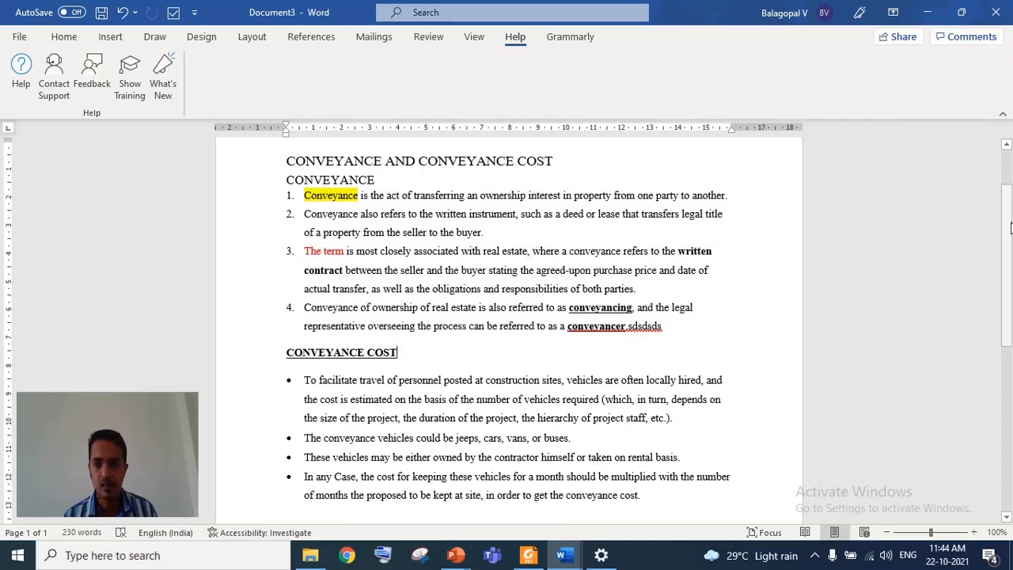
- Create a new blank document, then switch back to Document3 and its Home tools
drag(1010, 228, 997, 103)
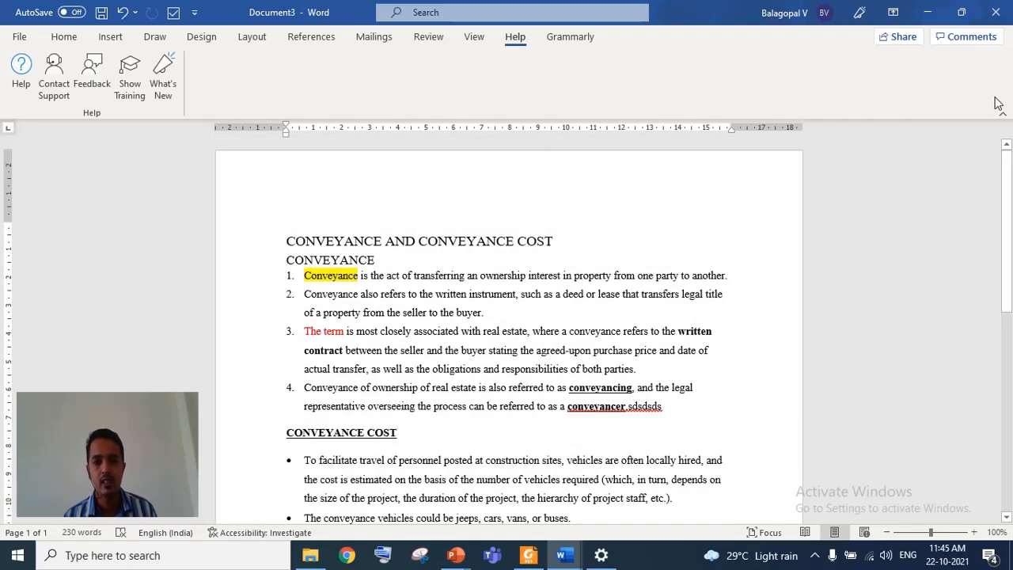
click(20, 38)
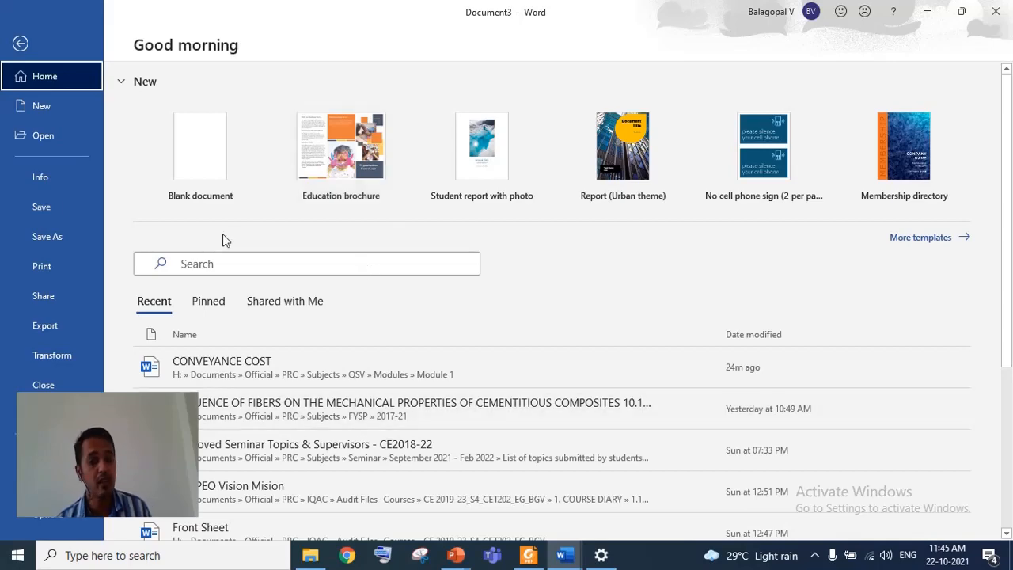
click(200, 164)
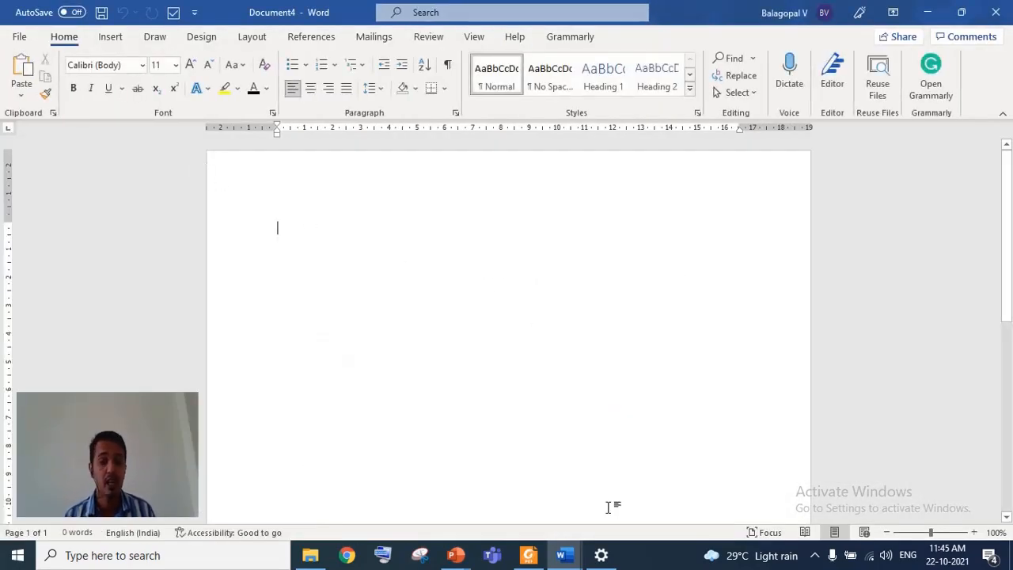
mouse_move(565, 554)
click(669, 457)
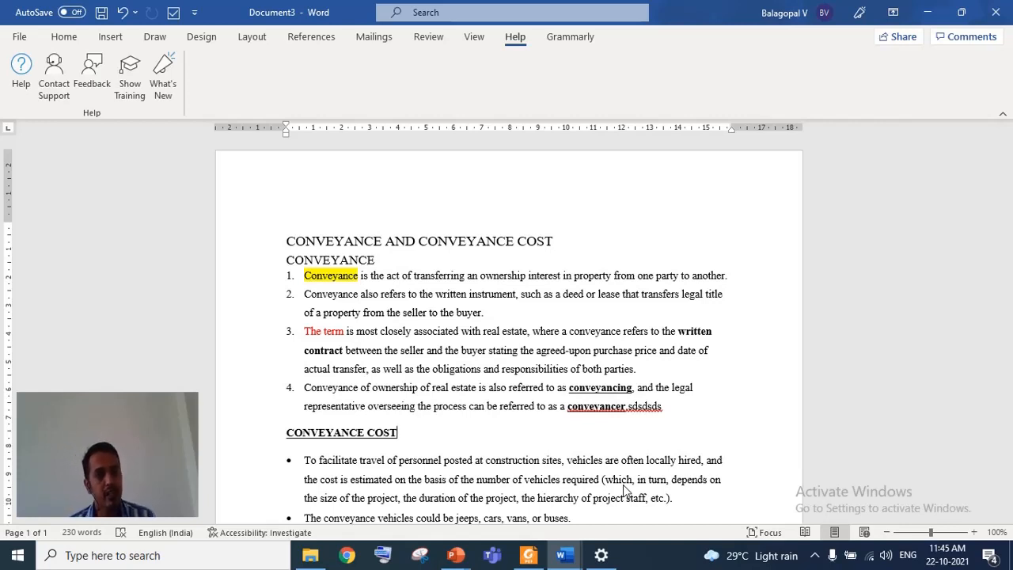
click(64, 39)
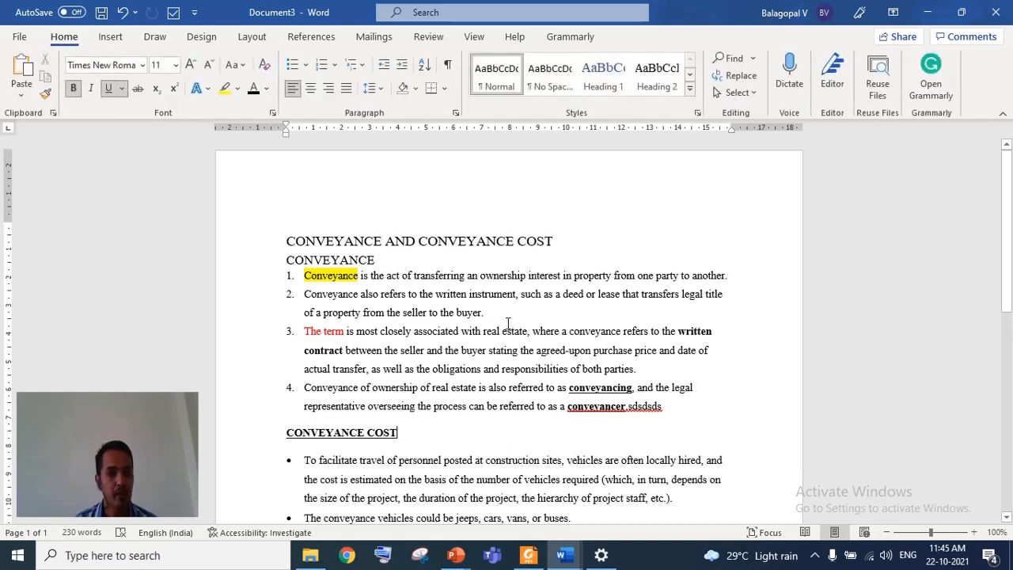